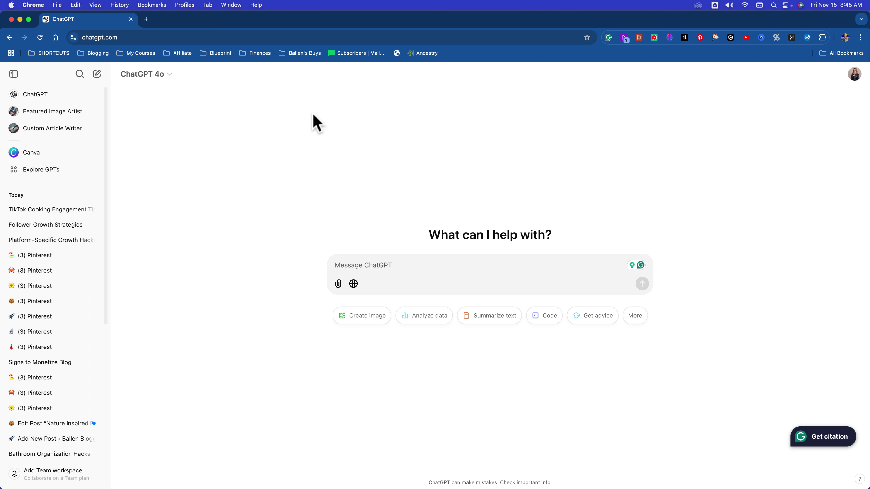
Step: Ask how to reach 1,000 TikTok followers, then draft a follow-up about TikTok frameworks and hooks
{"action": "left_click", "coordinate": [291, 113]}
{"action": "type", "text": "how di"}
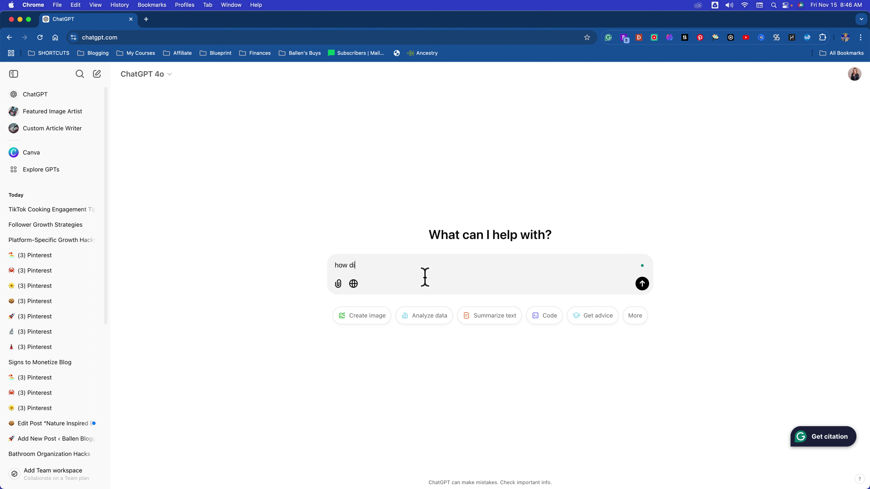
{"action": "type", "text": " i get to 1000 followers on tiktok"}
{"action": "key", "text": "Return"}
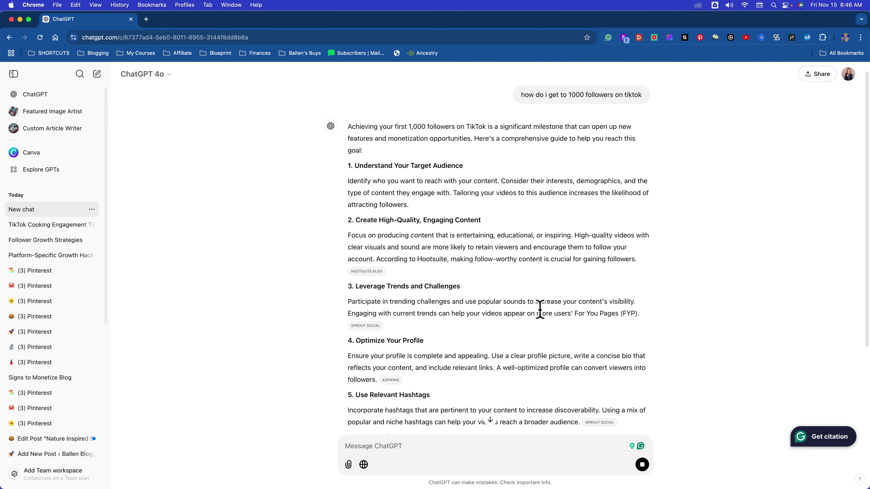
{"action": "scroll", "coordinate": [514, 329], "scroll_direction": "down", "scroll_amount": 10}
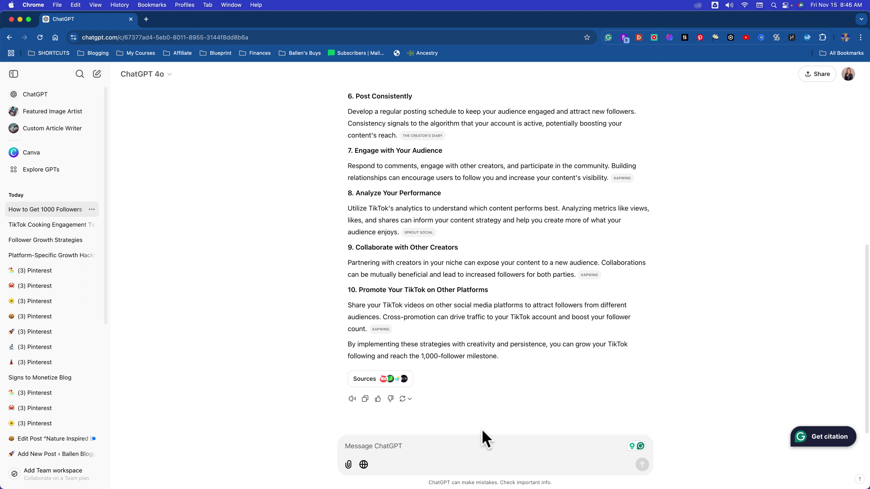
{"action": "type", "text": "what frameworks work best on tiktok, hooks and such"}
{"action": "key", "text": "Return"}
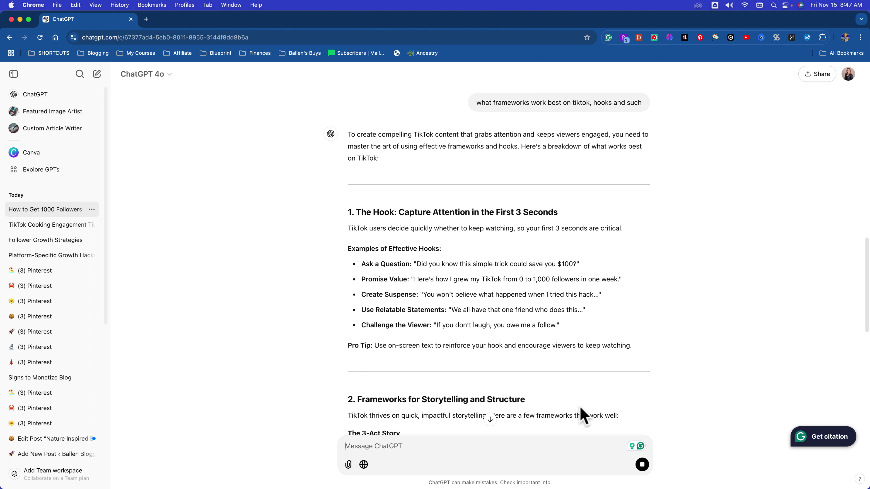
Step: Scroll through the reply covering TikTok hooks, storytelling structures, visual tricks and CTAs
{"action": "scroll", "coordinate": [492, 327], "scroll_direction": "down", "scroll_amount": 12}
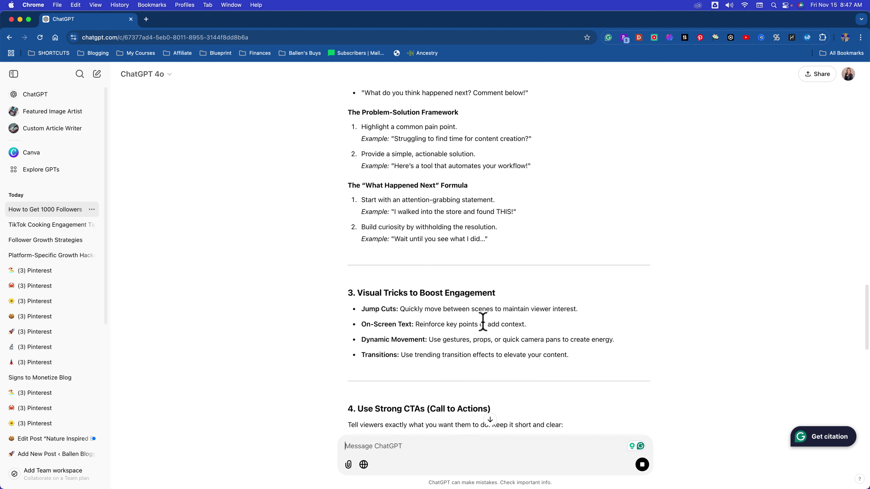
{"action": "scroll", "coordinate": [492, 324], "scroll_direction": "up", "scroll_amount": 10}
{"action": "scroll", "coordinate": [484, 325], "scroll_direction": "down", "scroll_amount": 1}
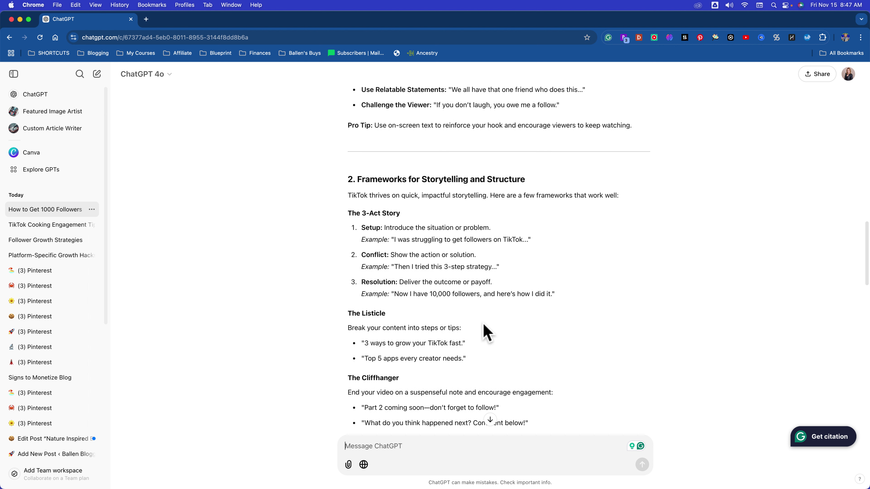
{"action": "scroll", "coordinate": [486, 331], "scroll_direction": "up", "scroll_amount": 5}
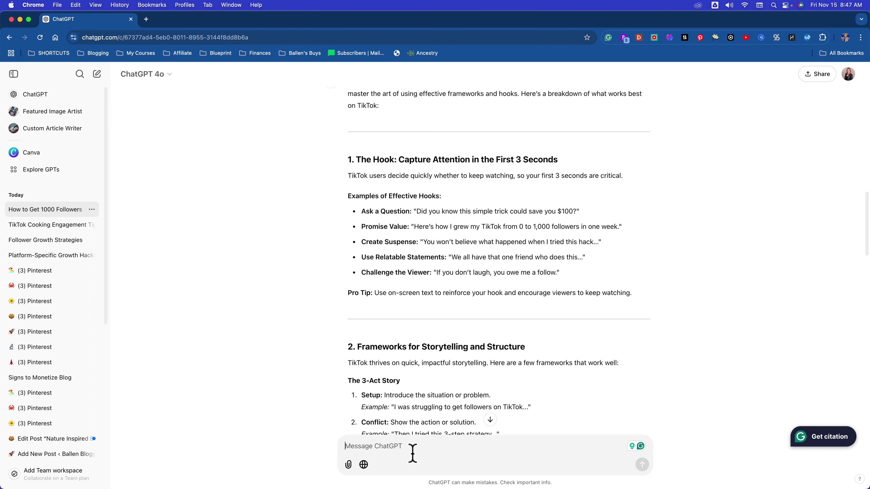
Step: Ask to focus only on hooks for the home and garden niche and review the niche hook types
{"action": "type", "text": "let's just w"}
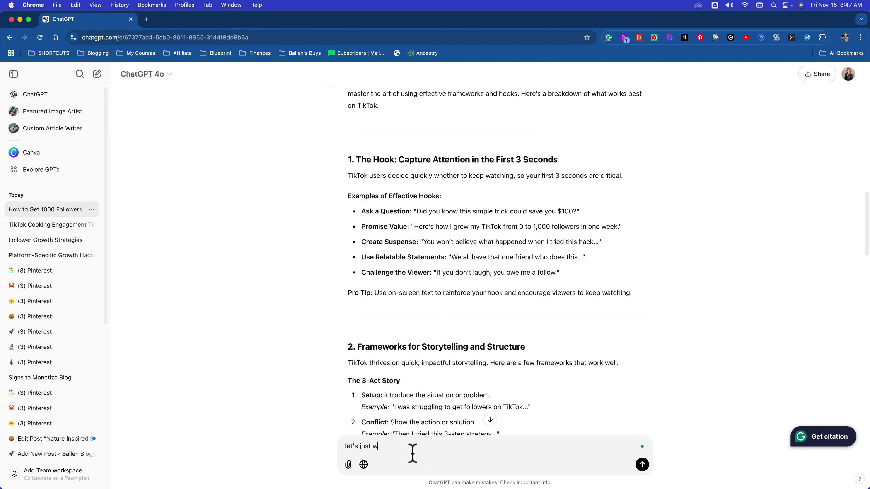
{"action": "type", "text": "ork on #1. I love the idea of exploring hooks"}
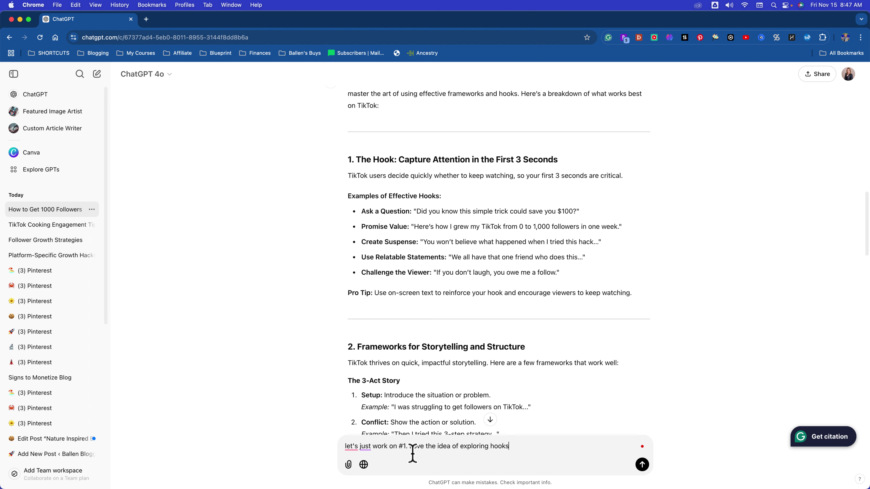
{"action": "type", "text": ". My niche is home and garden."}
{"action": "key", "text": "Return"}
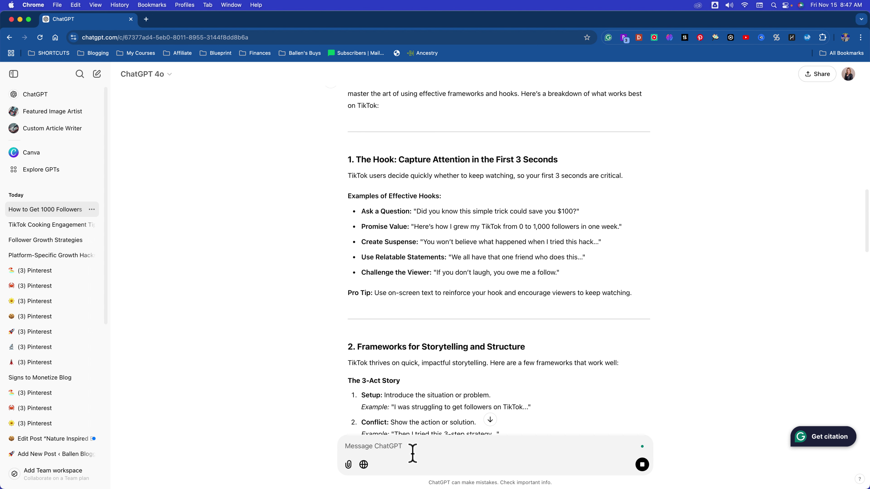
{"action": "scroll", "coordinate": [514, 373], "scroll_direction": "down", "scroll_amount": 15}
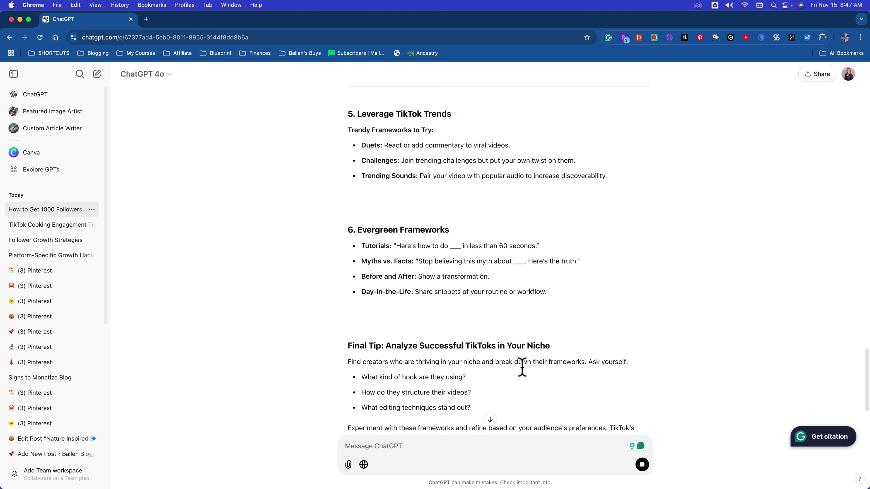
{"action": "scroll", "coordinate": [524, 370], "scroll_direction": "down", "scroll_amount": 10}
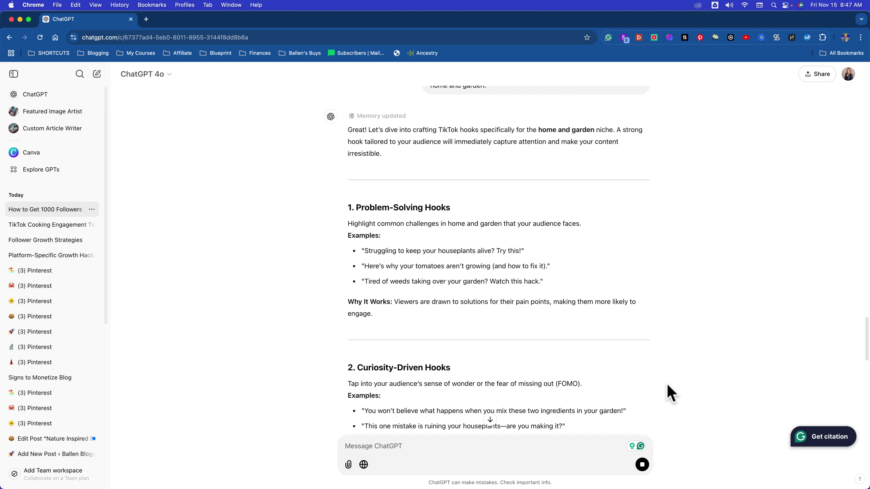
{"action": "scroll", "coordinate": [647, 389], "scroll_direction": "down", "scroll_amount": 8}
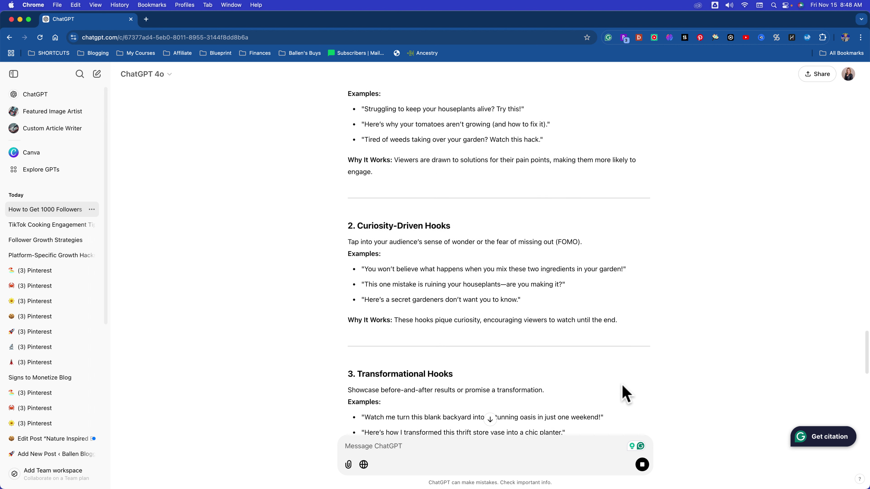
{"action": "scroll", "coordinate": [540, 383], "scroll_direction": "down", "scroll_amount": 5}
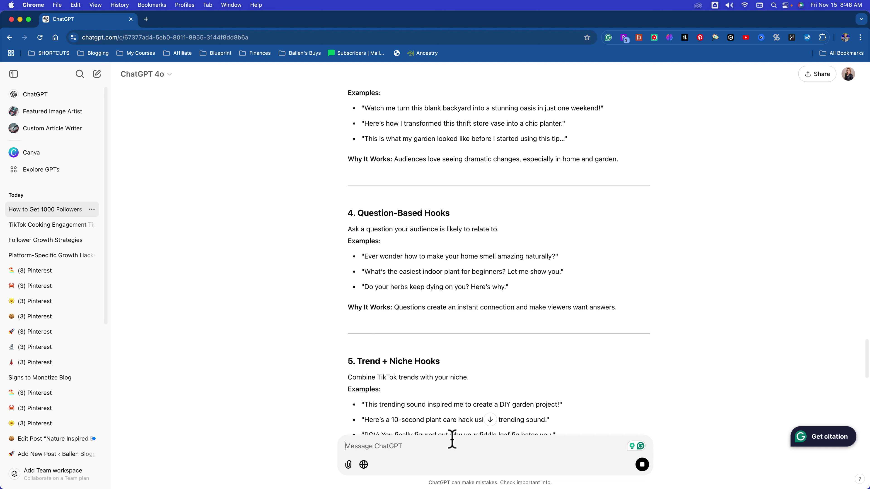
Step: Request 101 uncategorised niche hooks, each taking no more than 1 minute to create
{"action": "type", "text": "give me 101"}
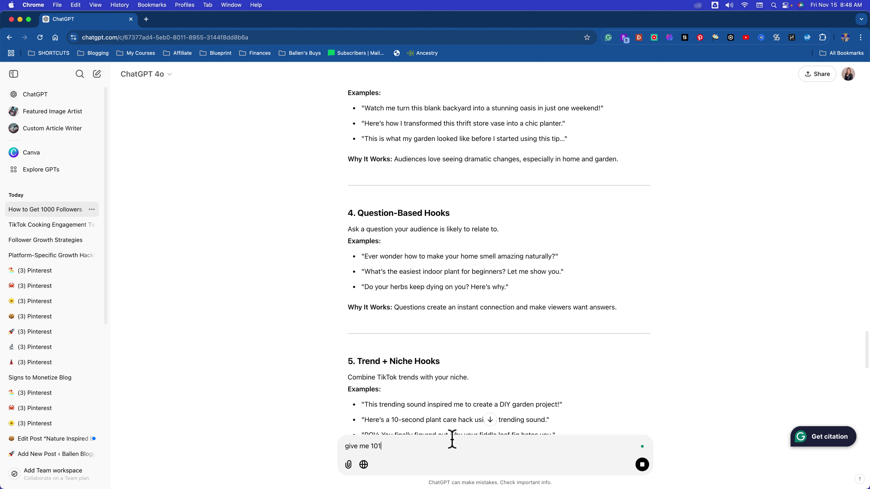
{"action": "type", "text": " hooks for my niche without the categori"}
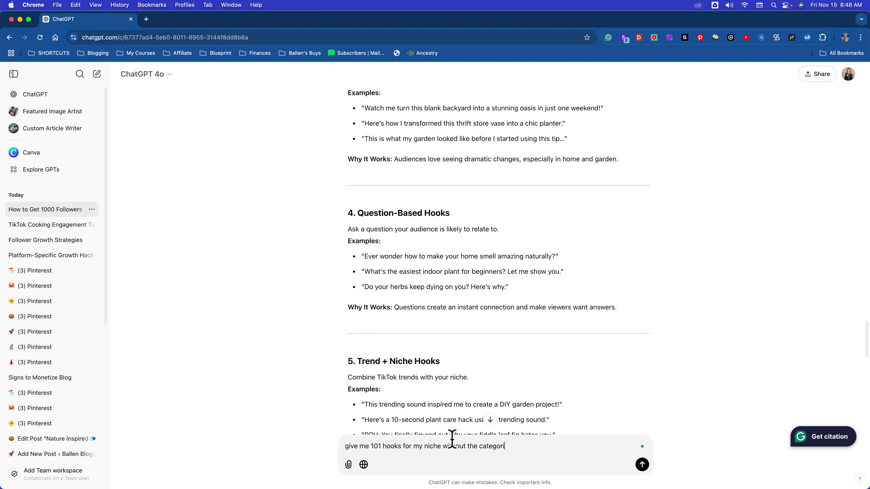
{"action": "type", "text": "es. each video shoul"}
{"action": "key", "text": "BackSpace"}
{"action": "key", "text": "BackSpace"}
{"action": "key", "text": "BackSpace"}
{"action": "type", "text": "idea should be"}
{"action": "key", "text": "BackSpace"}
{"action": "key", "text": "BackSpace"}
{"action": "key", "text": "BackSpace"}
{"action": "type", "text": "not take more than 1 mim"}
{"action": "key", "text": "BackSpace"}
{"action": "type", "text": "nute to create."}
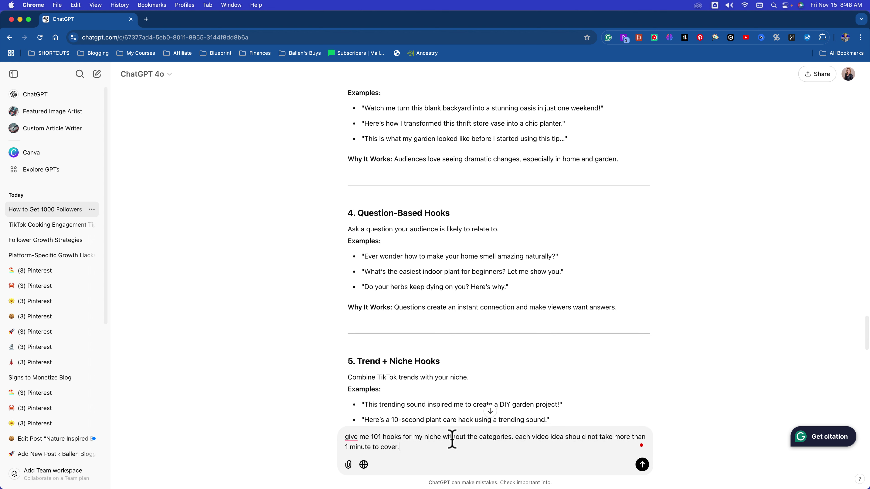
{"action": "key", "text": "Return"}
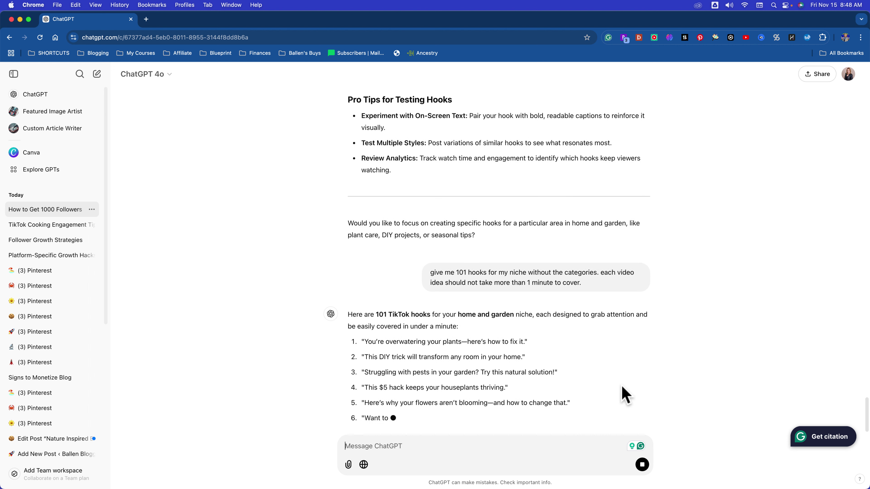
Step: Scroll through the numbered list of 101 hooks down to its closing note
{"action": "scroll", "coordinate": [621, 394], "scroll_direction": "up", "scroll_amount": 2}
{"action": "scroll", "coordinate": [571, 386], "scroll_direction": "up", "scroll_amount": 2}
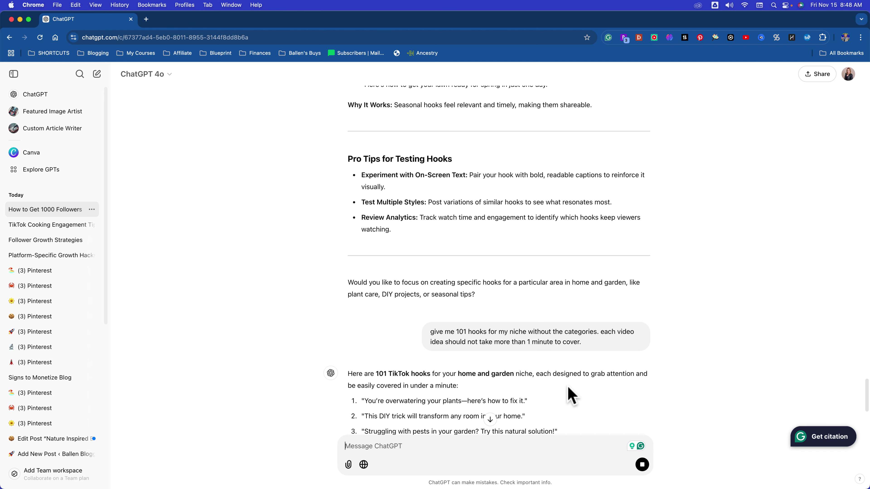
{"action": "scroll", "coordinate": [562, 389], "scroll_direction": "down", "scroll_amount": 3}
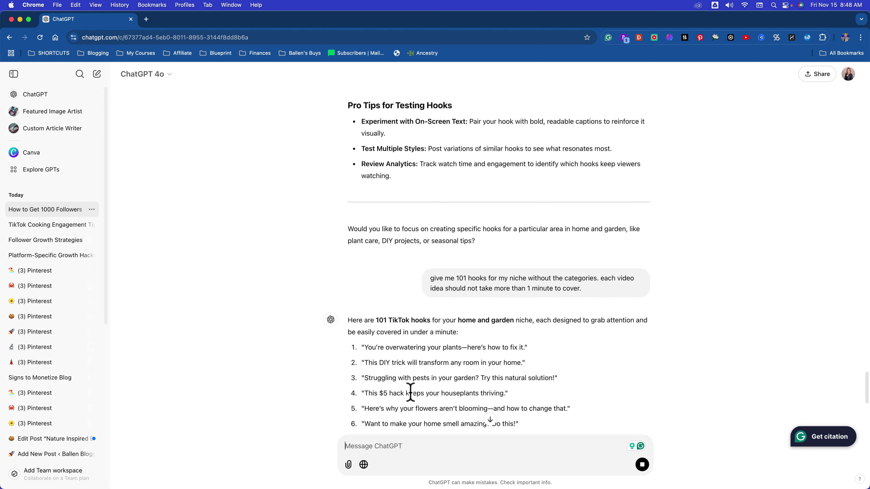
{"action": "scroll", "coordinate": [398, 377], "scroll_direction": "down", "scroll_amount": 2}
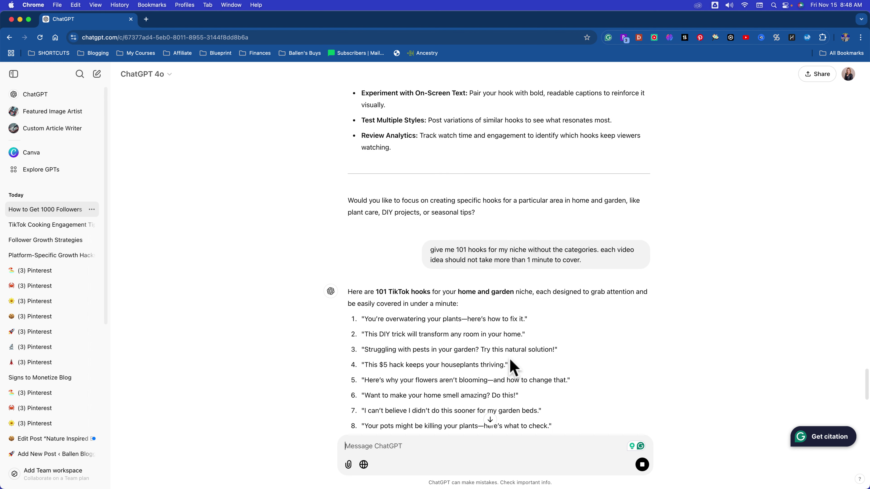
{"action": "scroll", "coordinate": [411, 377], "scroll_direction": "down", "scroll_amount": 15}
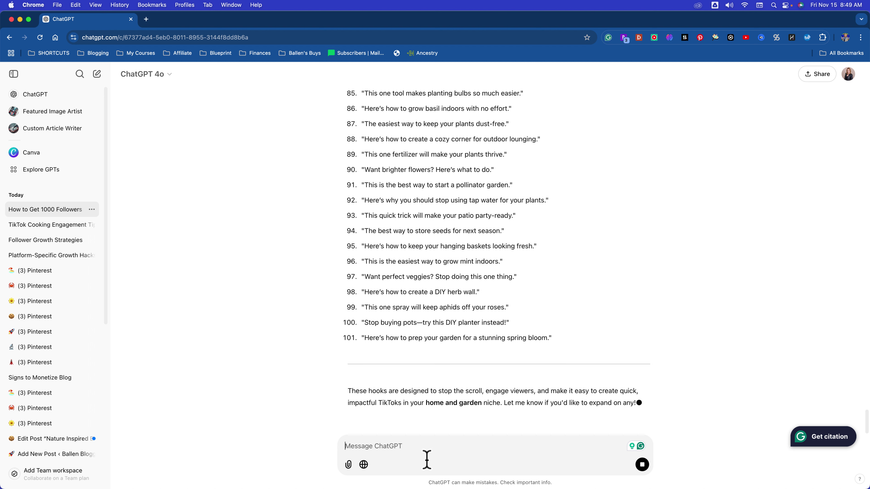
Step: Request 101 TikTok hooks for reviewing fashion, beauty, house and pet products
{"action": "type", "text": "let's do this for someone that does product reviews."}
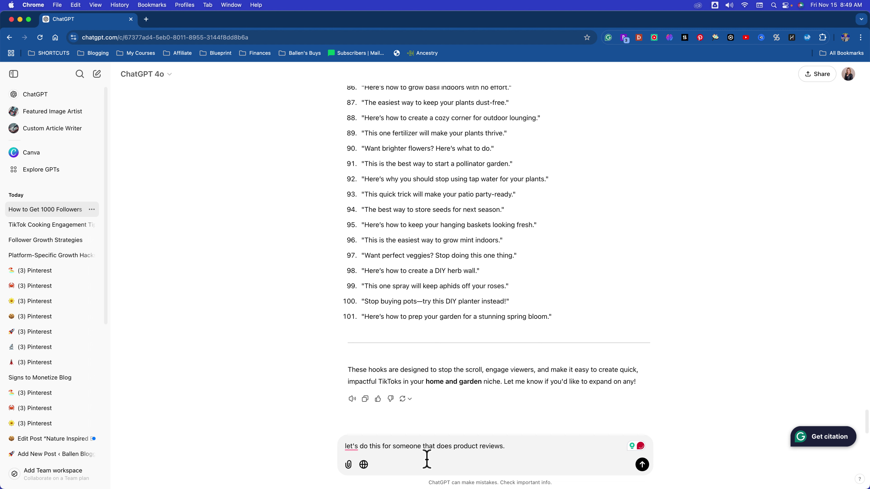
{"action": "type", "text": "mos"}
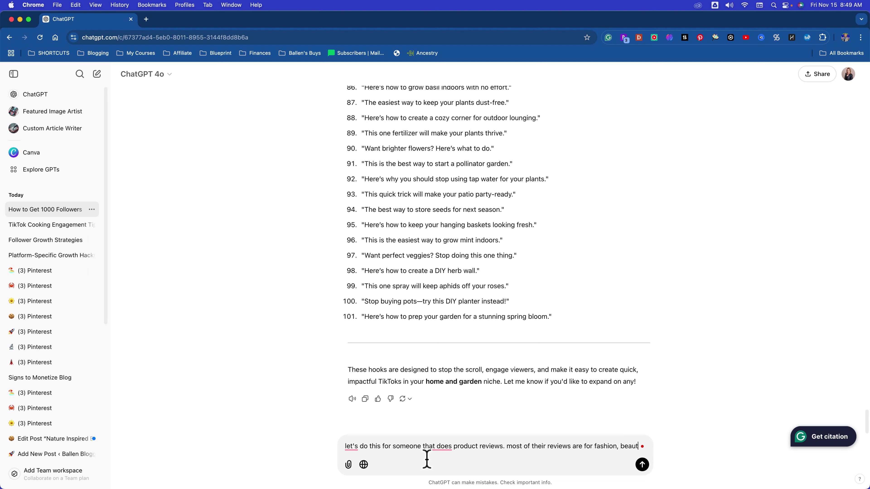
{"action": "type", "text": ", house, and pets"}
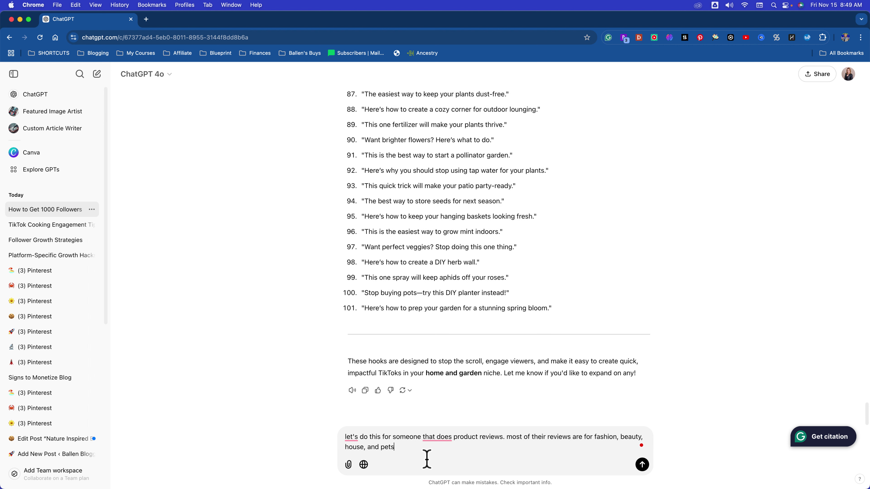
{"action": "key", "text": "Return"}
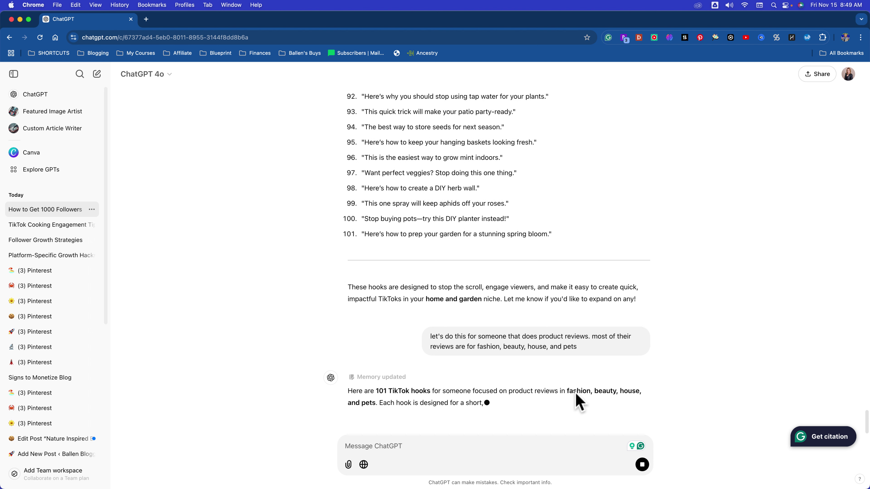
Step: Review the streamed hooks and select 'viral pet brush' in hook 3
{"action": "scroll", "coordinate": [603, 396], "scroll_direction": "up", "scroll_amount": 2}
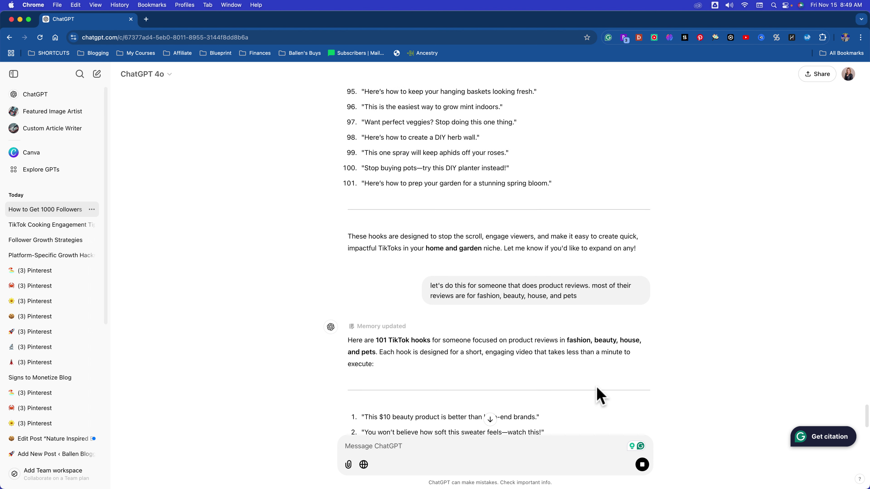
{"action": "scroll", "coordinate": [600, 396], "scroll_direction": "down", "scroll_amount": 5}
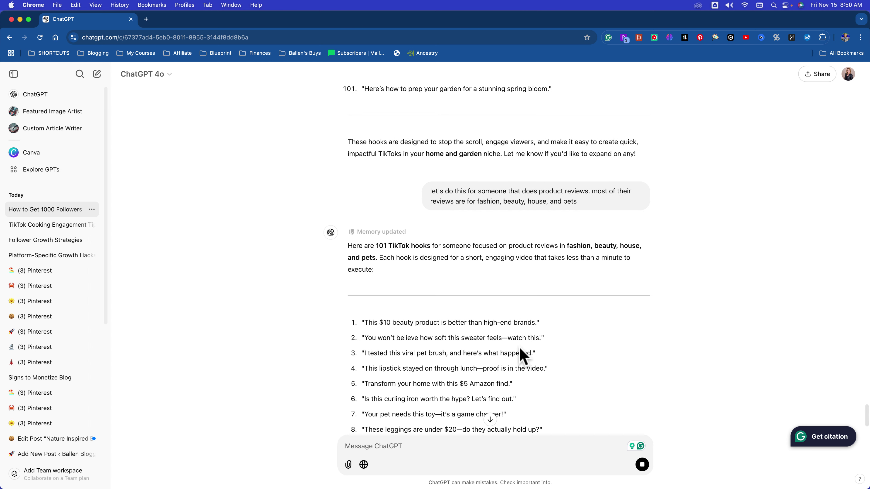
{"action": "scroll", "coordinate": [504, 360], "scroll_direction": "down", "scroll_amount": 2}
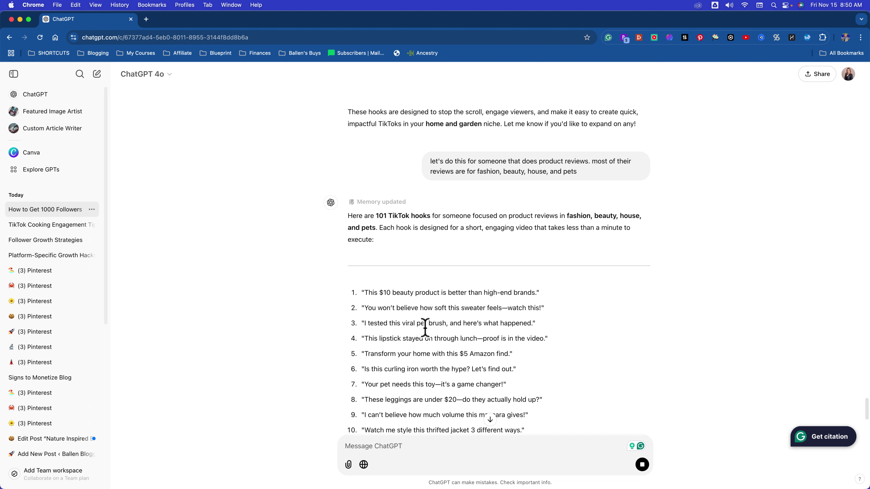
{"action": "scroll", "coordinate": [394, 330], "scroll_direction": "up", "scroll_amount": 1}
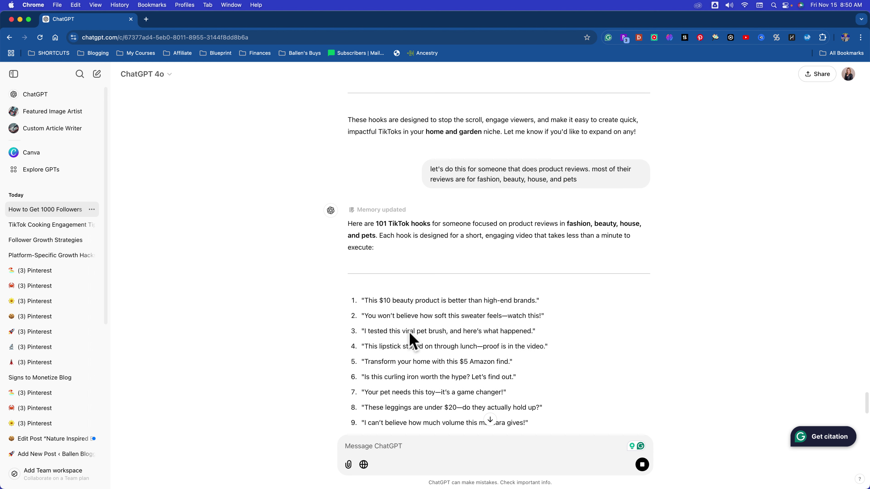
{"action": "mouse_move", "coordinate": [402, 331]}
{"action": "left_mouse_down"}
{"action": "mouse_move", "coordinate": [449, 332]}
{"action": "mouse_move", "coordinate": [403, 331]}
{"action": "left_mouse_up"}
{"action": "left_click", "coordinate": [445, 332]}
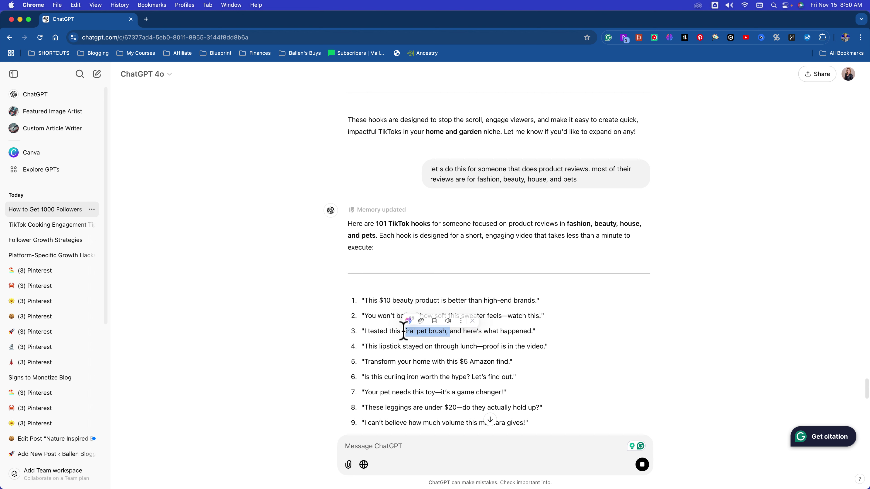
{"action": "left_click", "coordinate": [399, 445]}
Step: Stop the reply and send the rule 'we don't say the words viral or dupe'
{"action": "type", "text": "w"}
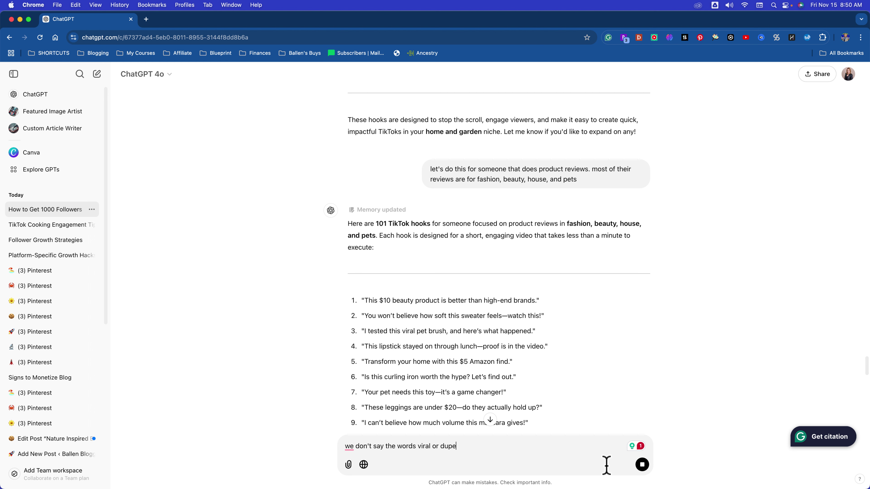
{"action": "left_click", "coordinate": [642, 465]}
{"action": "key", "text": "Return"}
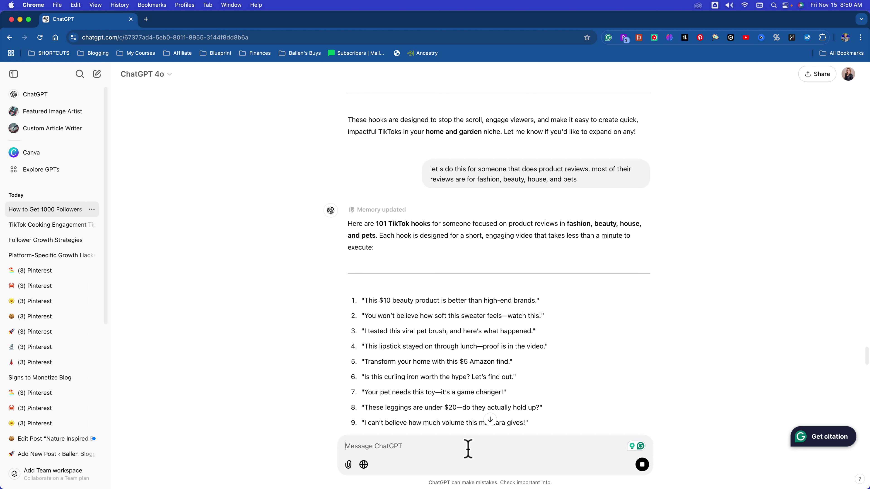
{"action": "scroll", "coordinate": [503, 319], "scroll_direction": "down", "scroll_amount": 20}
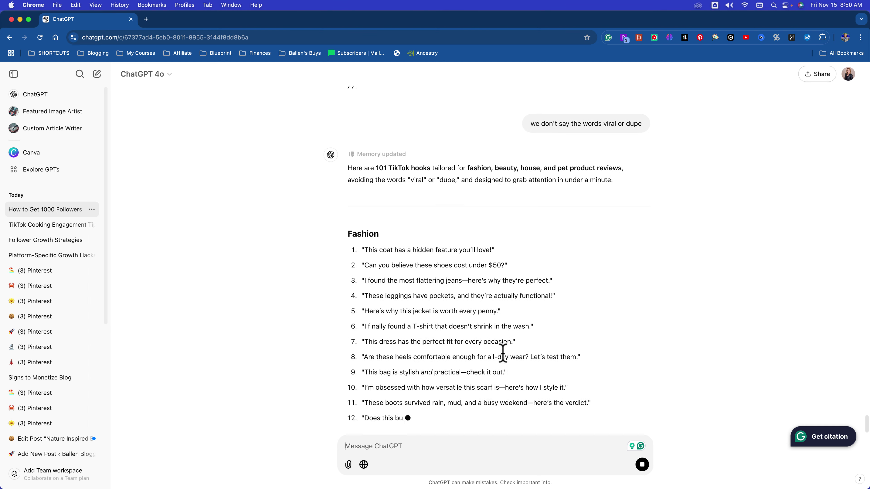
{"action": "scroll", "coordinate": [445, 309], "scroll_direction": "up", "scroll_amount": 1}
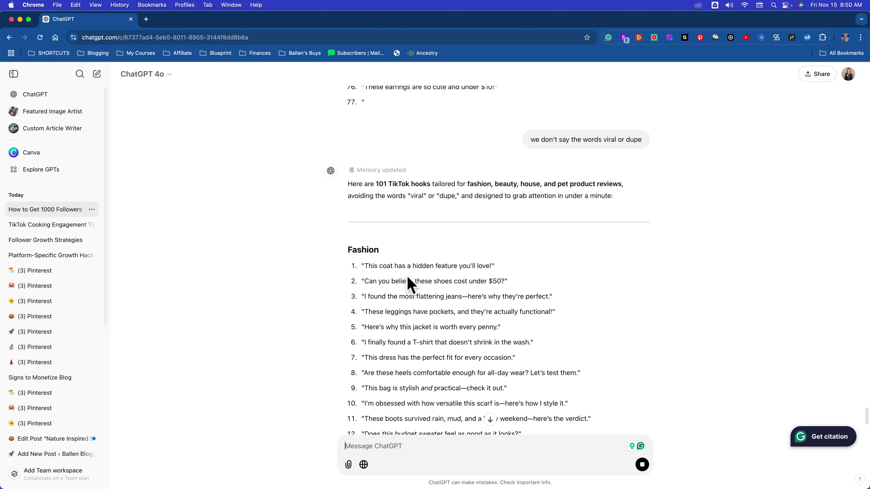
{"action": "scroll", "coordinate": [394, 288], "scroll_direction": "down", "scroll_amount": 2}
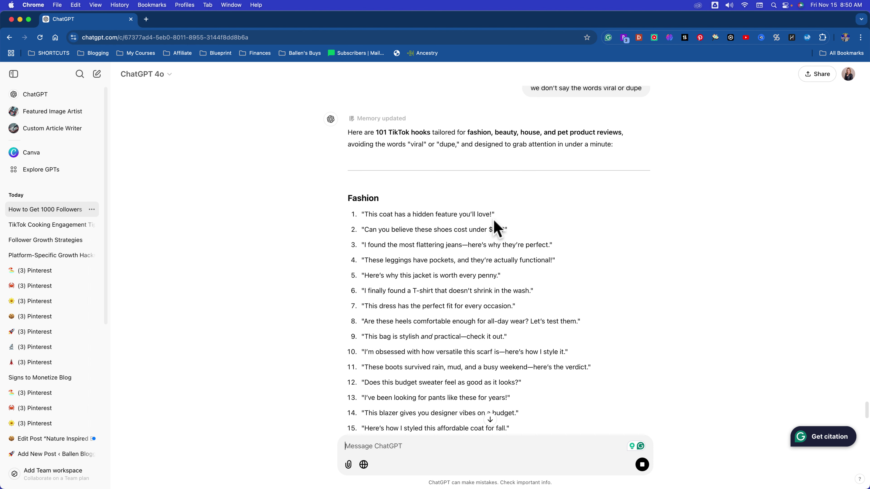
Step: Select hook 1's wording, scroll the revised list to hook 101, and stop generation
{"action": "left_click_drag", "start_coordinate": [491, 215], "coordinate": [365, 215]}
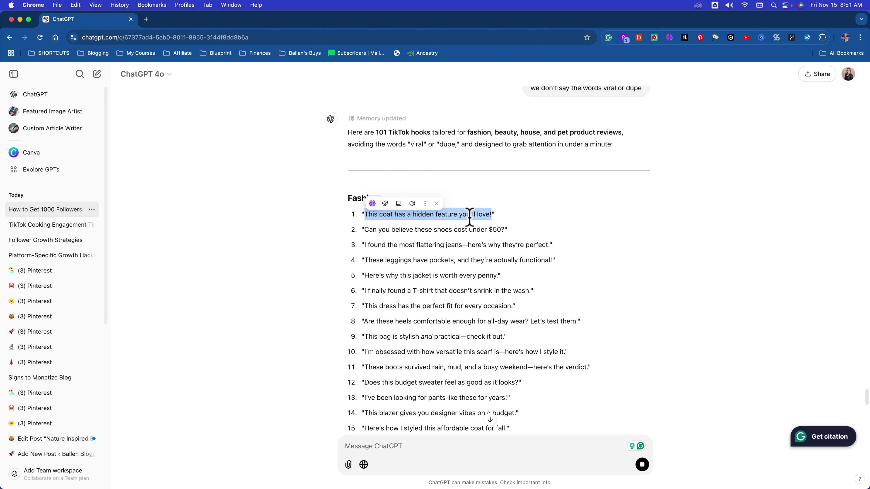
{"action": "left_click", "coordinate": [474, 219]}
{"action": "left_click_drag", "start_coordinate": [490, 218], "coordinate": [370, 219]}
{"action": "left_click", "coordinate": [488, 218]}
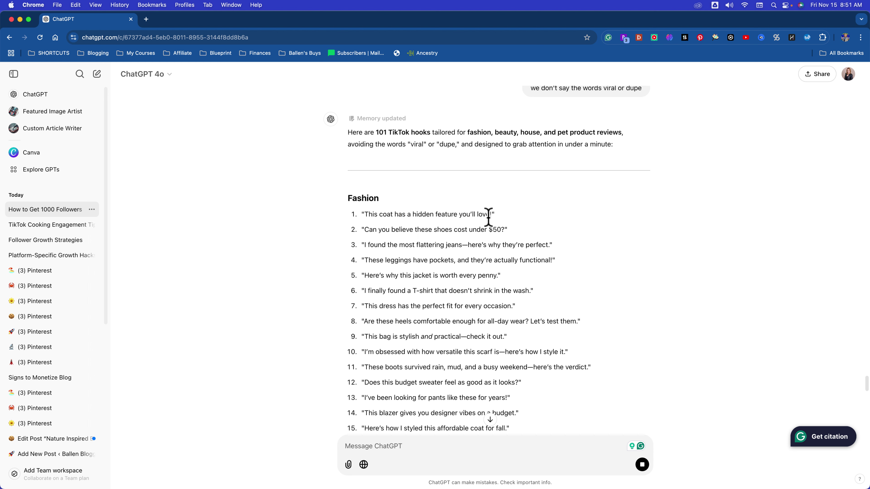
{"action": "mouse_move", "coordinate": [491, 216]}
{"action": "left_mouse_down"}
{"action": "mouse_move", "coordinate": [361, 214]}
{"action": "mouse_move", "coordinate": [427, 229]}
{"action": "mouse_move", "coordinate": [500, 231]}
{"action": "left_mouse_up"}
{"action": "left_click", "coordinate": [582, 233]}
{"action": "scroll", "coordinate": [570, 339], "scroll_direction": "down", "scroll_amount": 15}
{"action": "scroll", "coordinate": [570, 339], "scroll_direction": "down", "scroll_amount": 20}
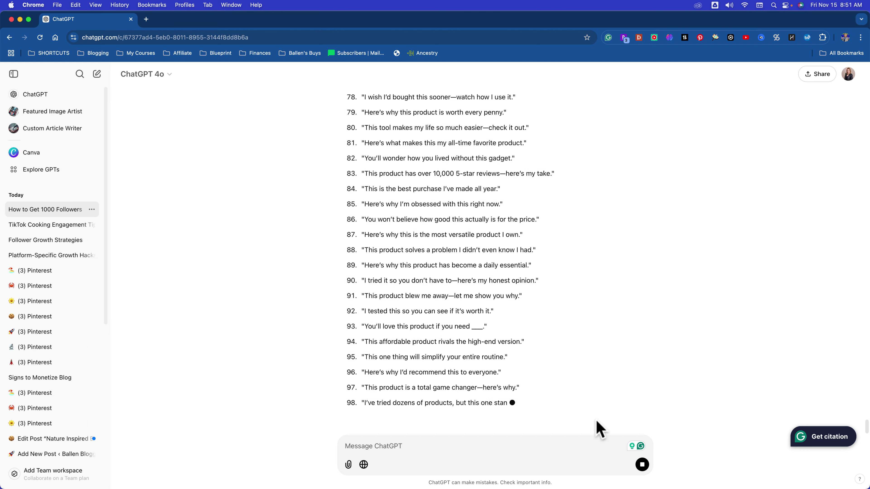
{"action": "left_click", "coordinate": [642, 466]}
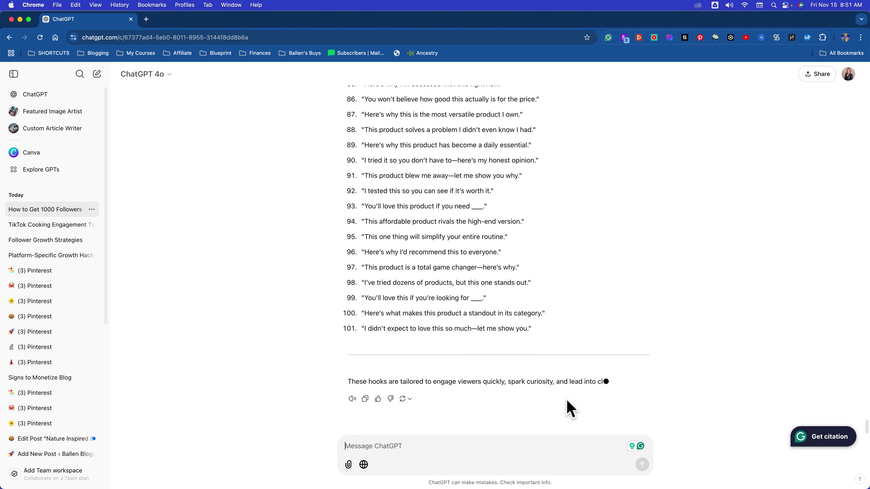
{"action": "left_click", "coordinate": [472, 443]}
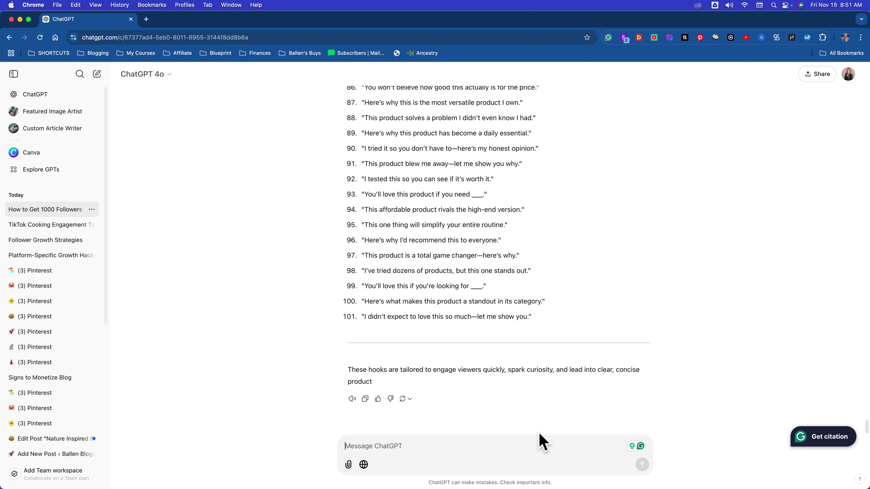
Step: Request 30 long-form YouTube ideas, two per week, across fashion, beauty, house, pets and behind-the-scenes
{"action": "type", "text": "no"}
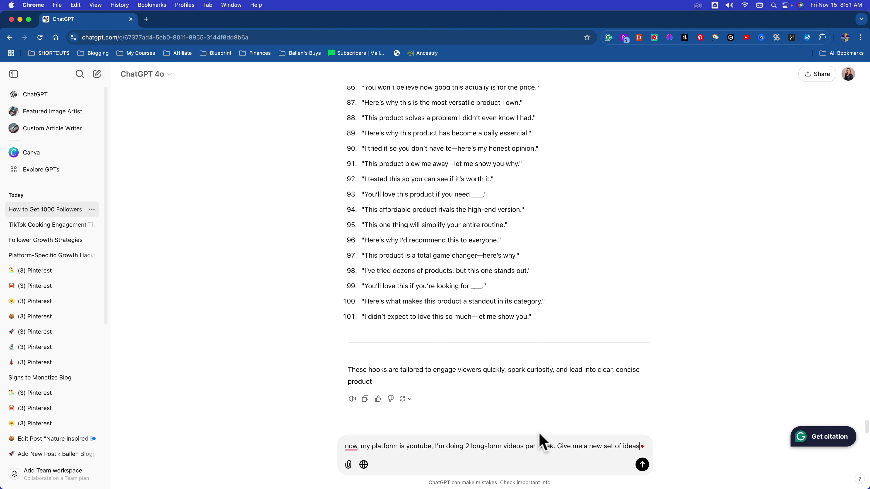
{"action": "key", "text": "Return"}
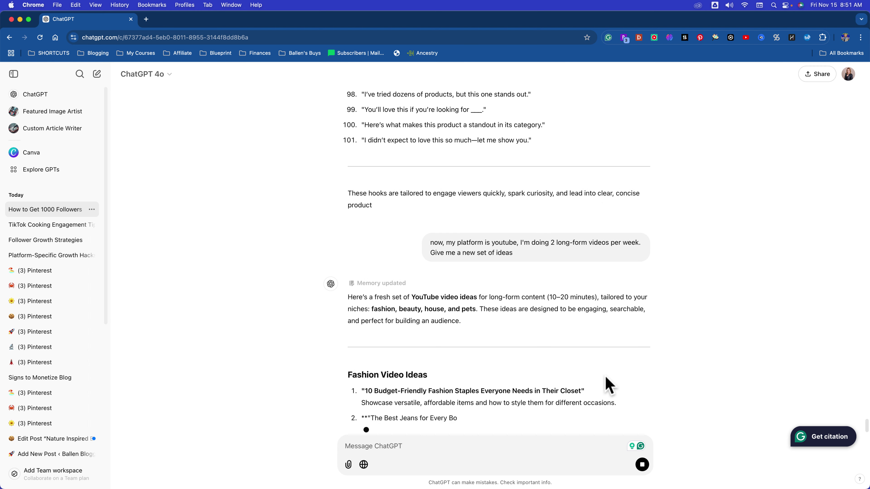
{"action": "scroll", "coordinate": [608, 385], "scroll_direction": "up", "scroll_amount": 2}
{"action": "scroll", "coordinate": [612, 390], "scroll_direction": "down", "scroll_amount": 3}
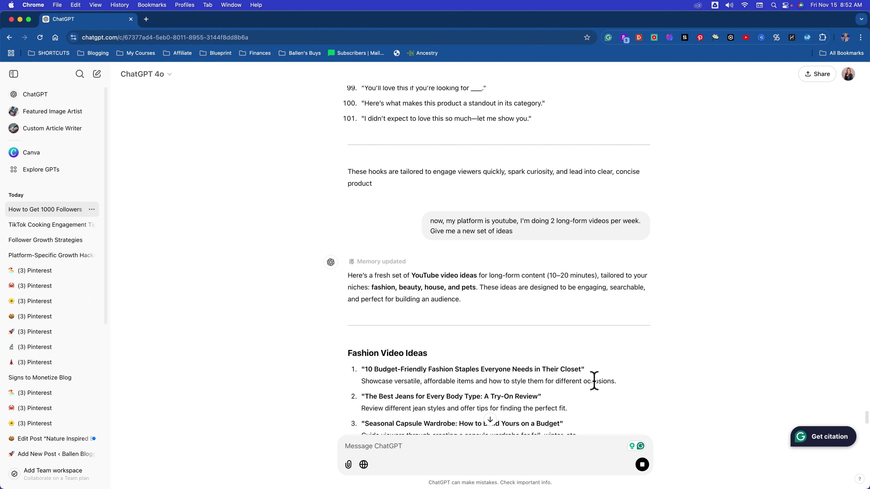
Step: Scroll through the 30 video ideas from Beauty to Behind-the-Scenes
{"action": "scroll", "coordinate": [596, 385], "scroll_direction": "down", "scroll_amount": 3}
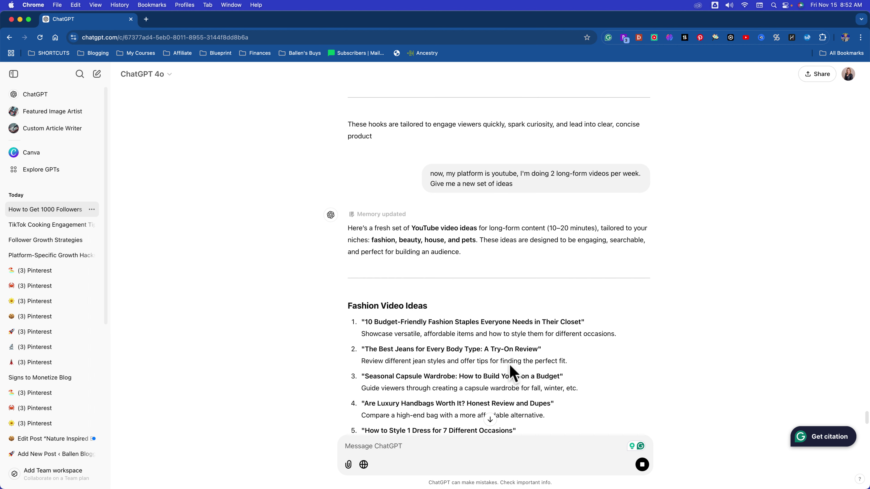
{"action": "scroll", "coordinate": [435, 389], "scroll_direction": "down", "scroll_amount": 4}
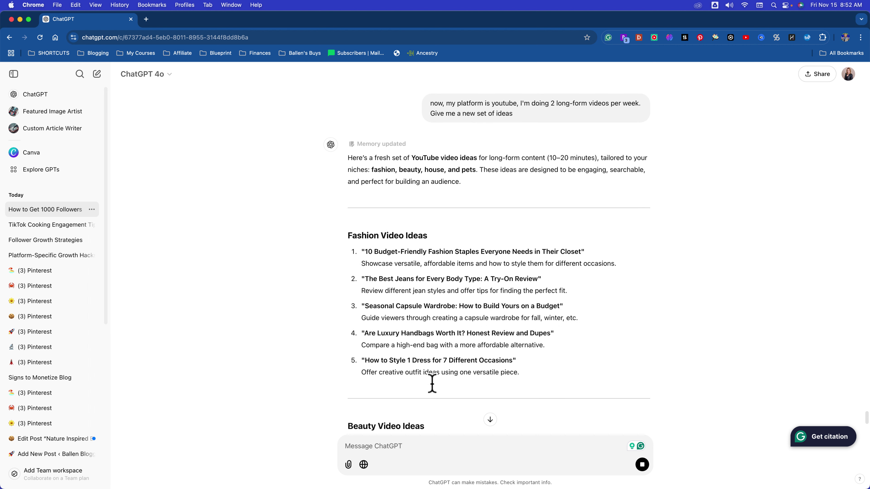
{"action": "scroll", "coordinate": [462, 350], "scroll_direction": "down", "scroll_amount": 10}
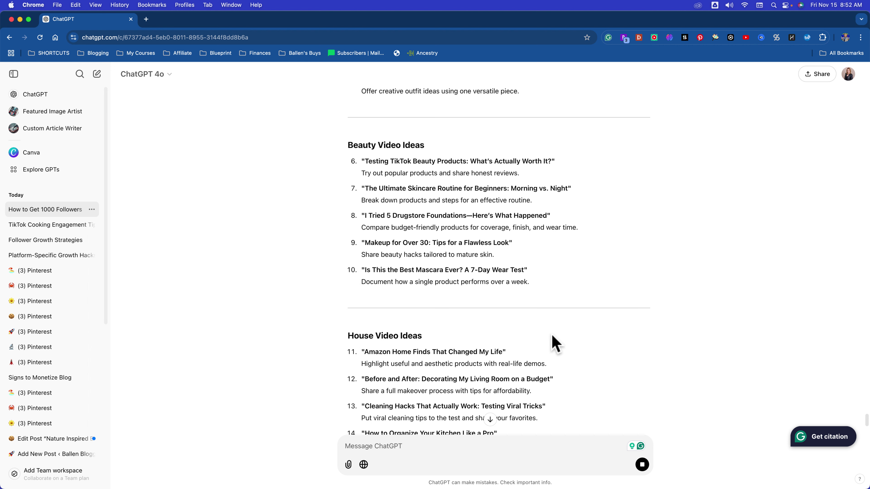
{"action": "scroll", "coordinate": [556, 345], "scroll_direction": "up", "scroll_amount": 1}
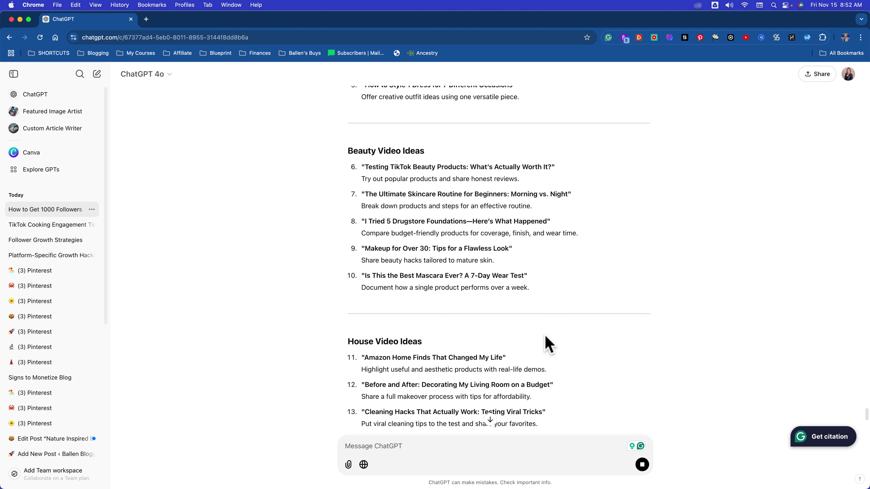
{"action": "scroll", "coordinate": [548, 338], "scroll_direction": "down", "scroll_amount": 1}
{"action": "scroll", "coordinate": [550, 345], "scroll_direction": "down", "scroll_amount": 5}
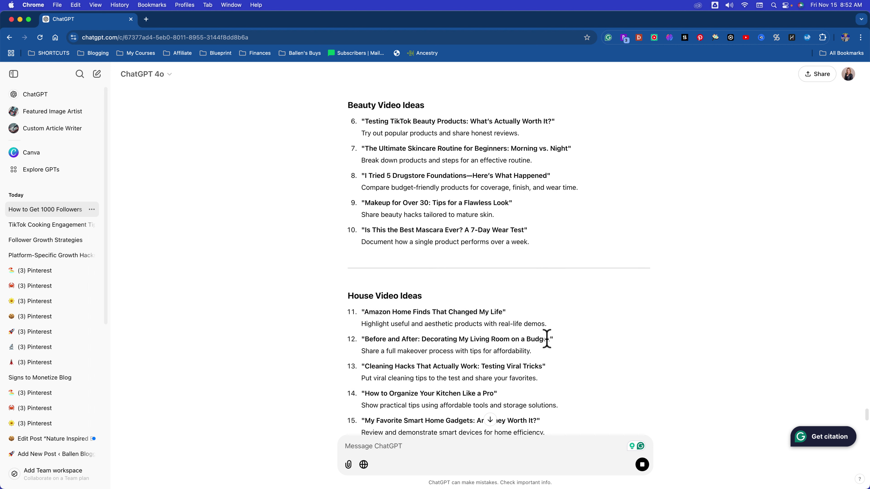
{"action": "scroll", "coordinate": [550, 340], "scroll_direction": "down", "scroll_amount": 20}
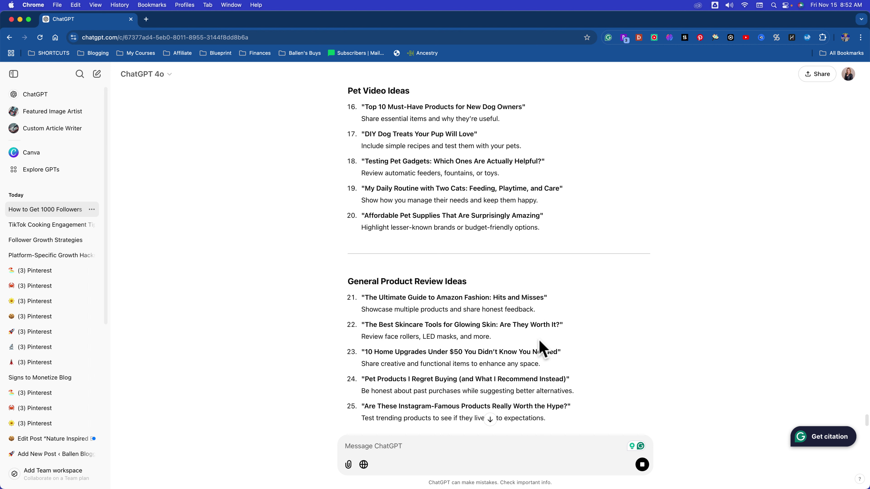
{"action": "scroll", "coordinate": [534, 357], "scroll_direction": "down", "scroll_amount": 15}
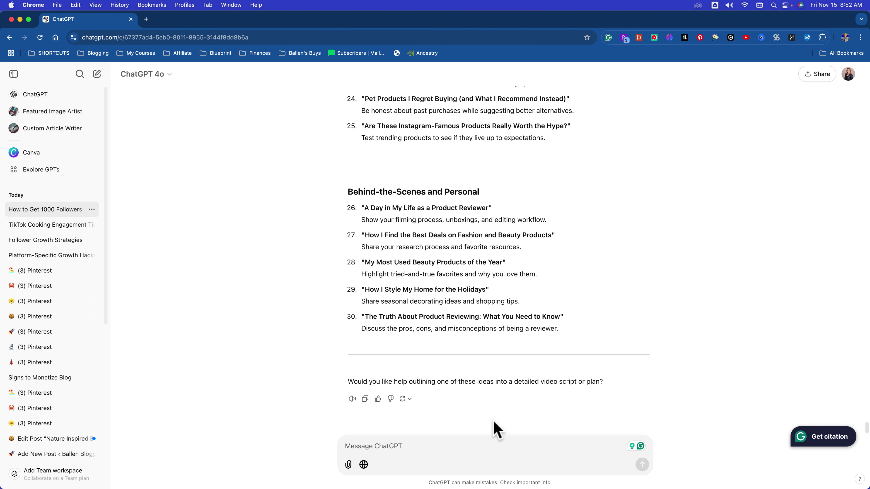
Step: Switch to a digital make-money-online YouTube niche and review the 15 categorised video ideas
{"action": "type", "text": "now, let's change the nich"}
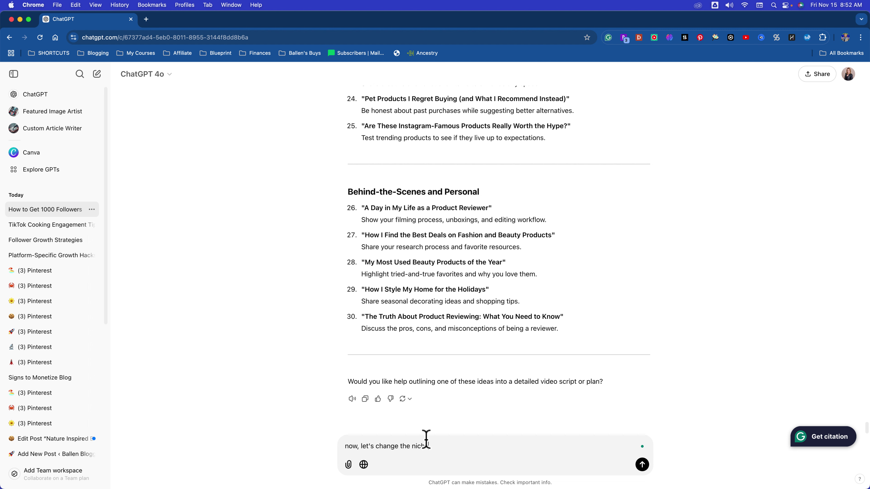
{"action": "type", "text": "a digital marketer. I specialize in teaching peopl"}
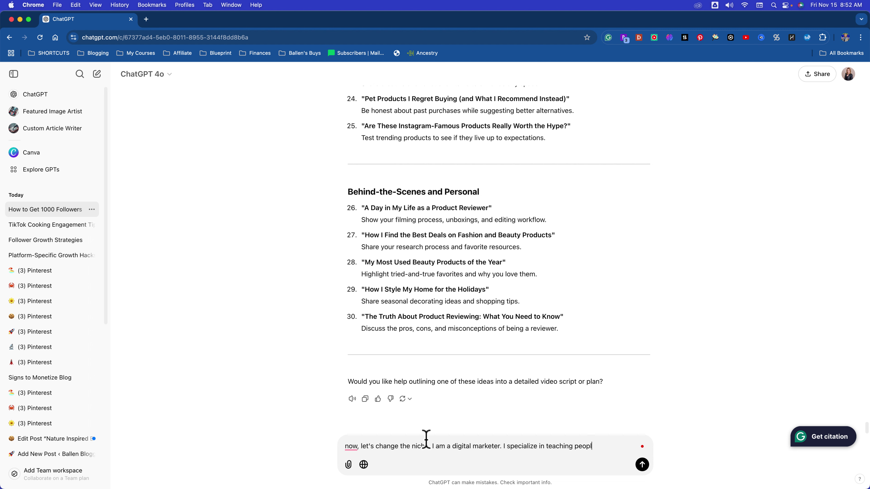
{"action": "type", "text": "oney online. I'm uisn"}
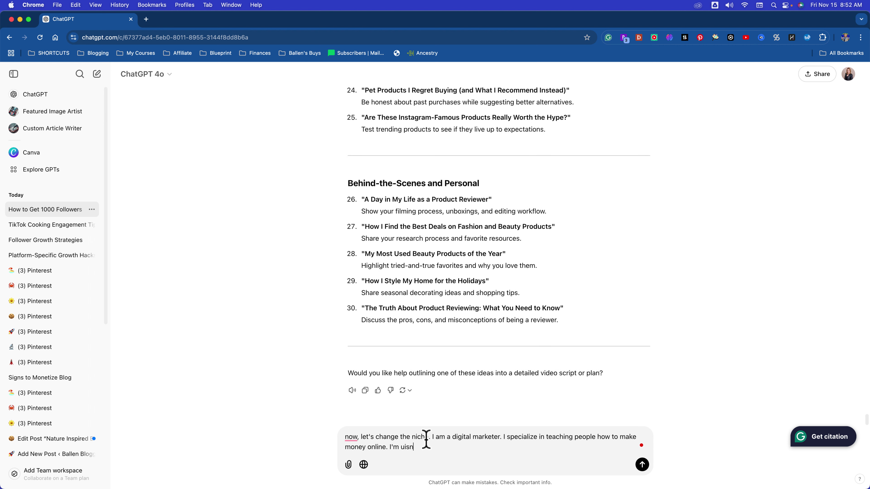
{"action": "type", "text": " youtube"}
{"action": "key", "text": "Return"}
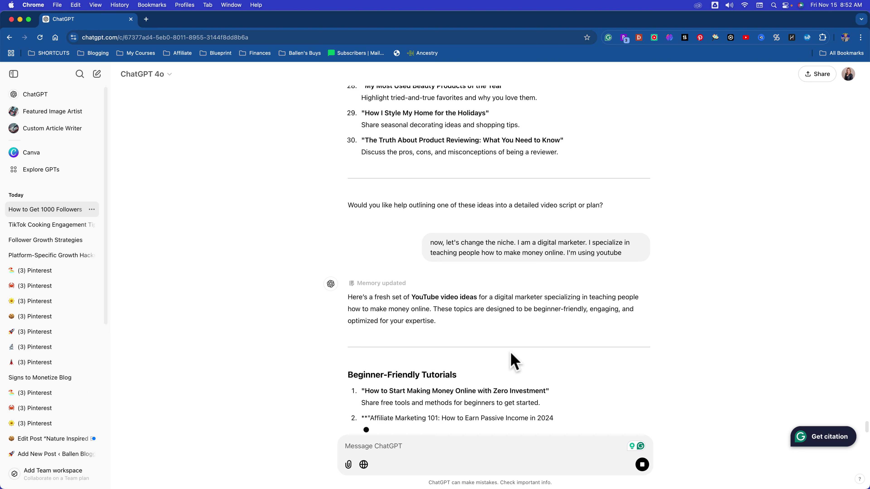
{"action": "scroll", "coordinate": [510, 384], "scroll_direction": "up", "scroll_amount": 3}
{"action": "scroll", "coordinate": [514, 387], "scroll_direction": "down", "scroll_amount": 3}
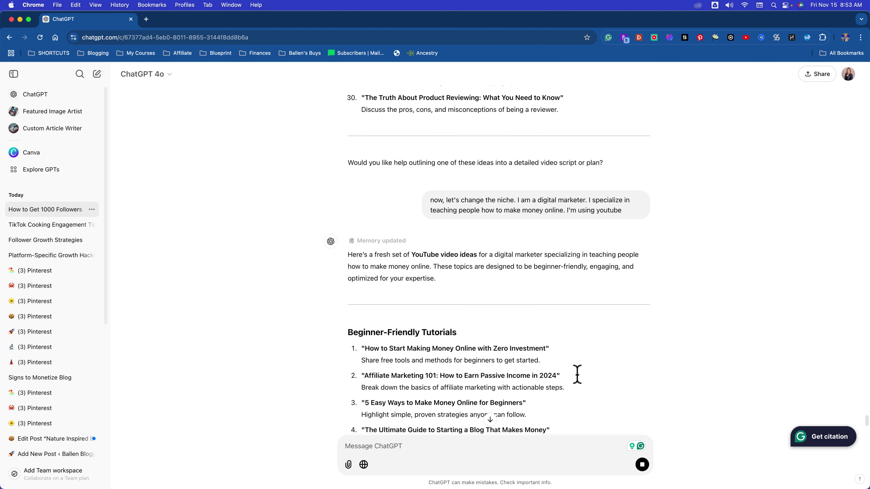
{"action": "scroll", "coordinate": [445, 375], "scroll_direction": "down", "scroll_amount": 2}
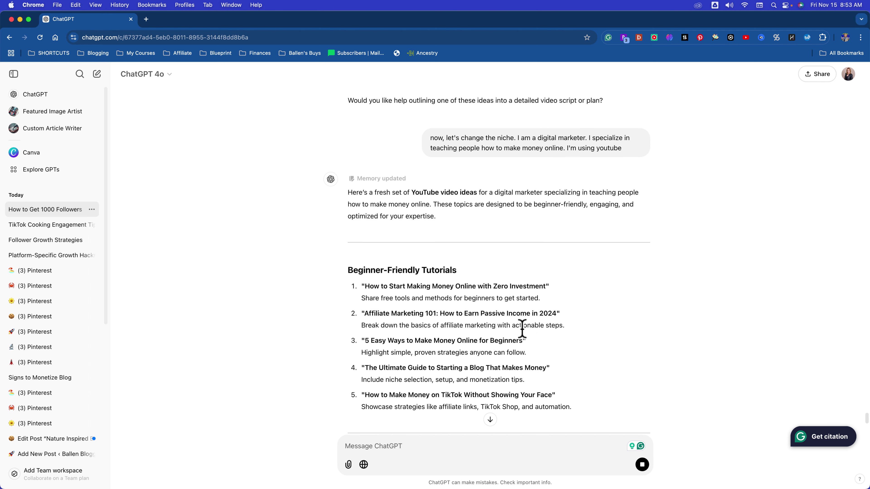
{"action": "scroll", "coordinate": [505, 410], "scroll_direction": "down", "scroll_amount": 5}
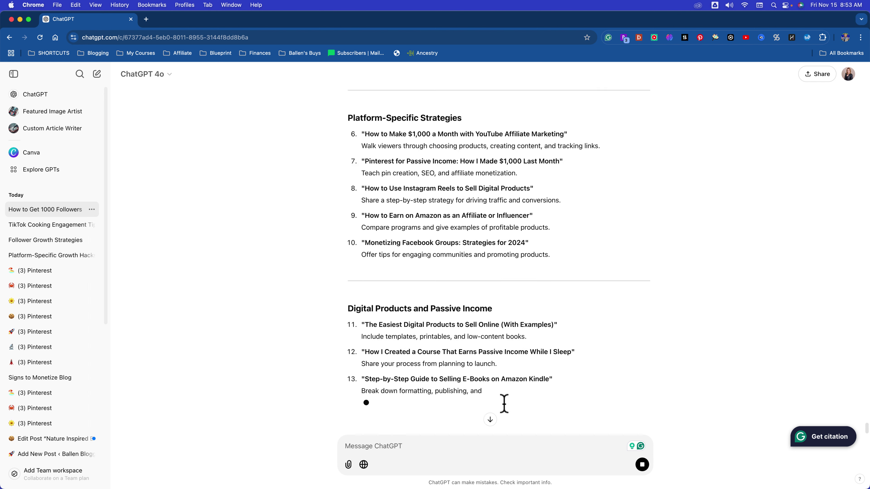
Step: Stop the answer, state a no-face screen-capture tutorial style, and review the 25-idea list
{"action": "left_click", "coordinate": [639, 466]}
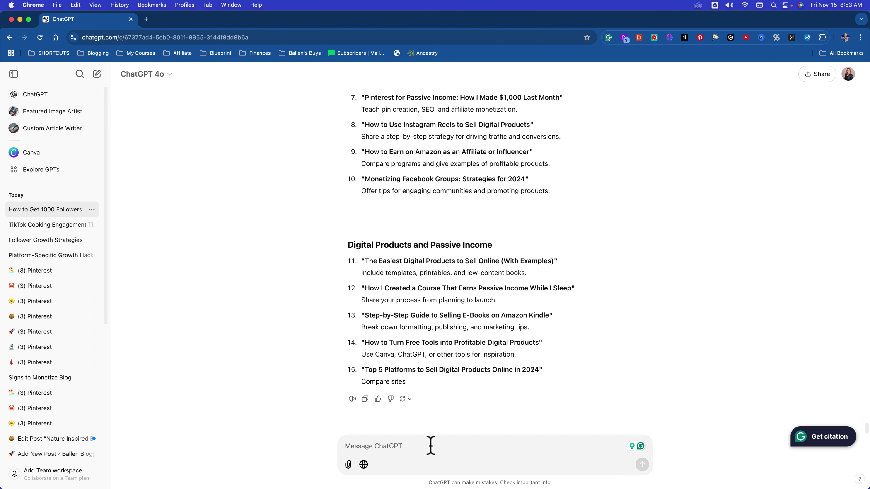
{"action": "type", "text": "my"}
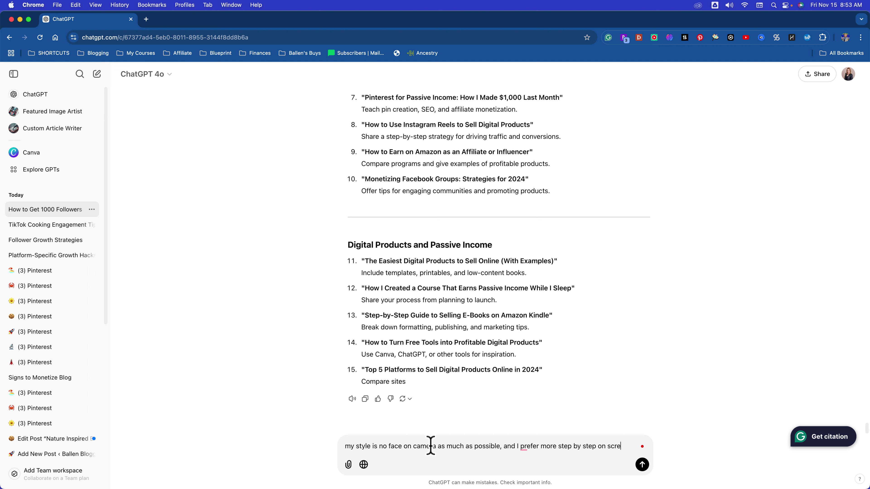
{"action": "type", "text": "torials screen capture of my computer screen"}
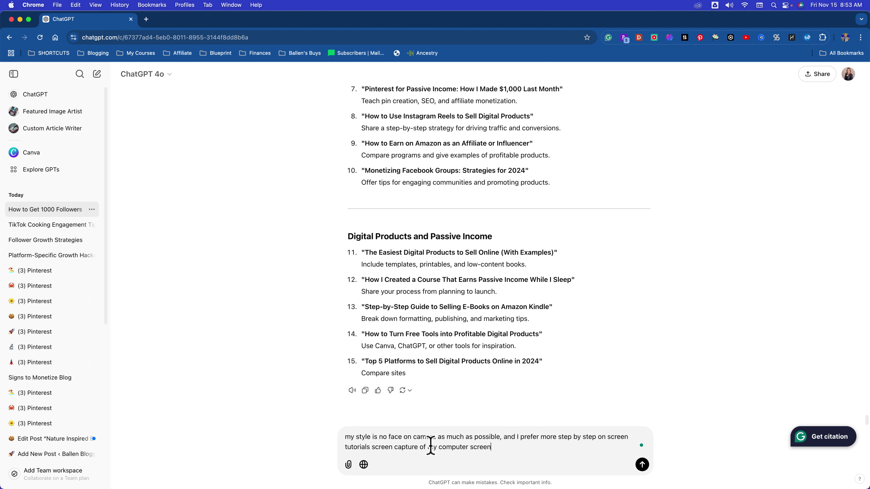
{"action": "key", "text": "Return"}
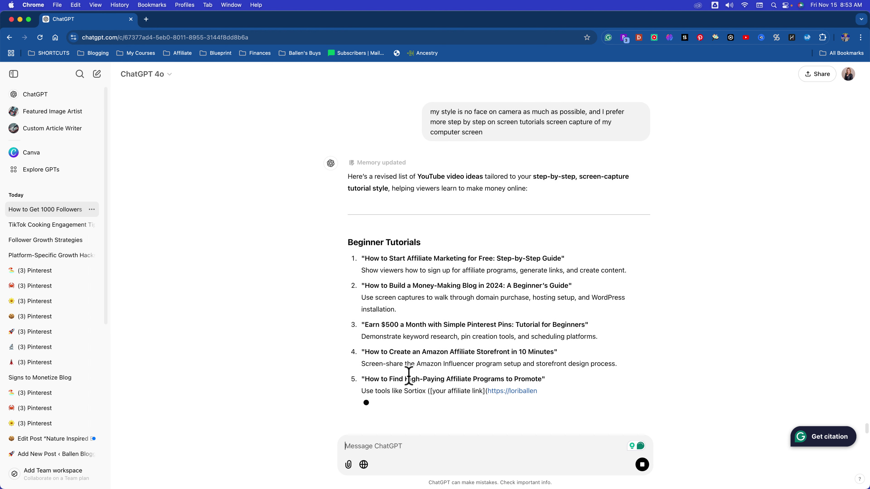
{"action": "scroll", "coordinate": [456, 359], "scroll_direction": "up", "scroll_amount": 4}
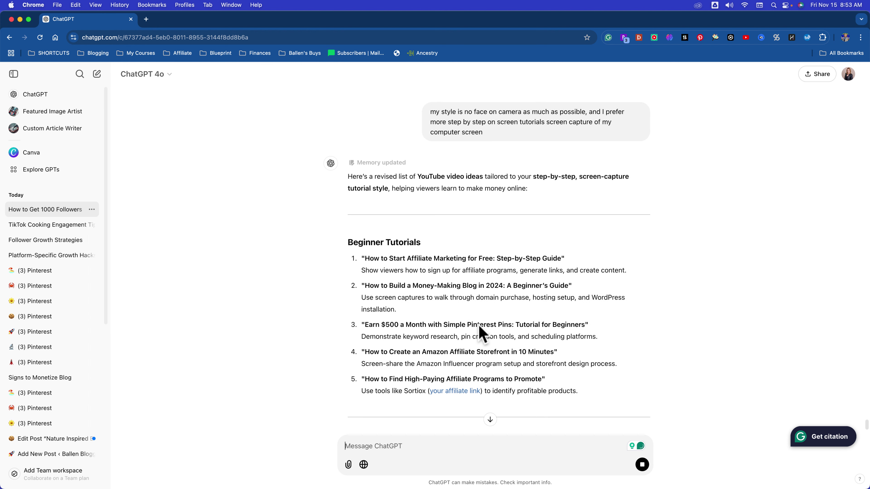
{"action": "scroll", "coordinate": [404, 366], "scroll_direction": "down", "scroll_amount": 1}
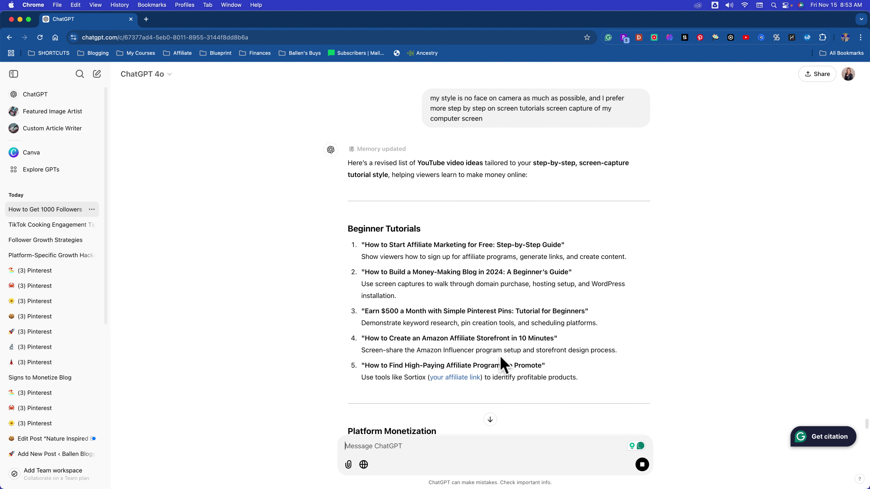
{"action": "scroll", "coordinate": [542, 356], "scroll_direction": "down", "scroll_amount": 8}
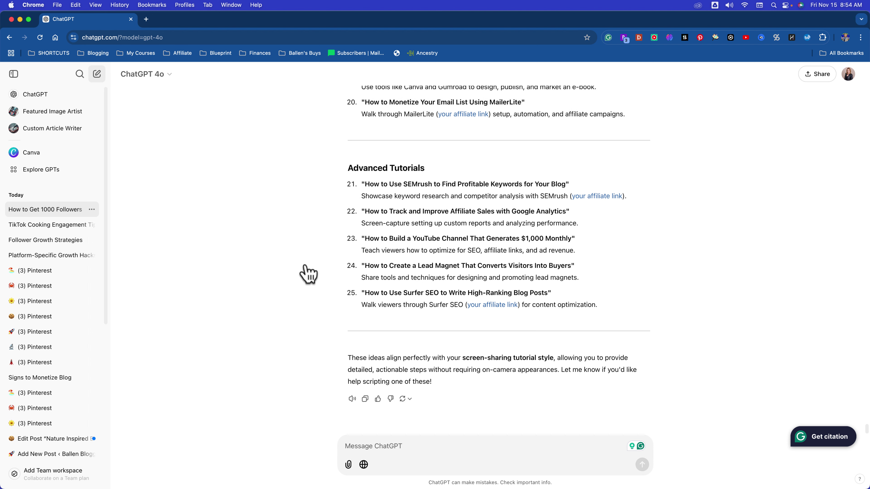
Step: In a new chat, ask how to earn from faceless Amazon and TikTok Shop reviews without followers or a niche
{"action": "left_click", "coordinate": [97, 74]}
{"action": "type", "text": "I want to make money online. I think i want to review products on amazon and maybe ti"}
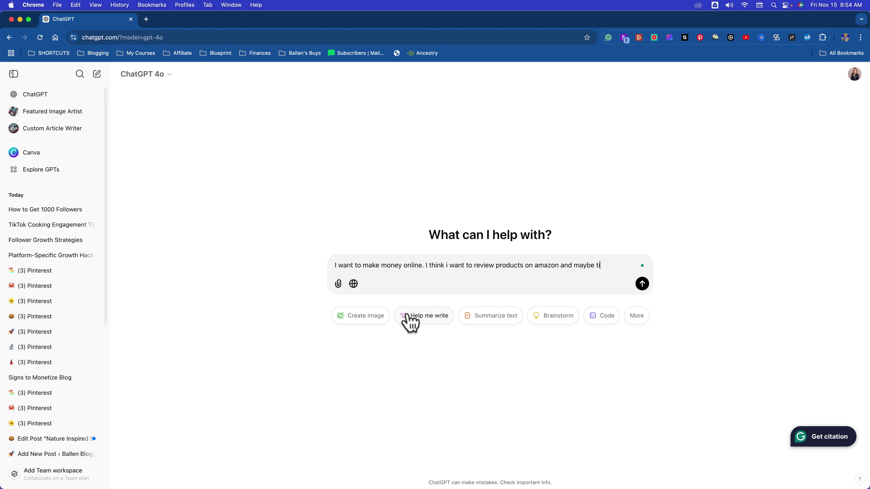
{"action": "type", "text": "witho"}
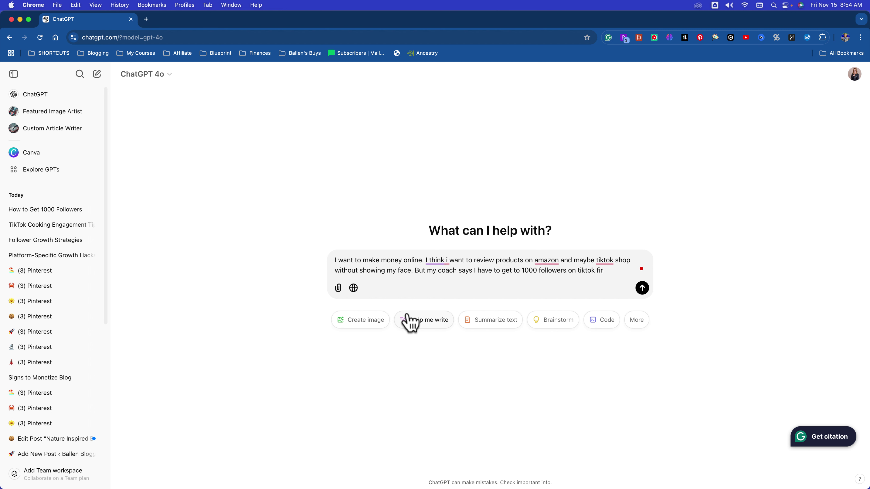
{"action": "type", "text": "ave "}
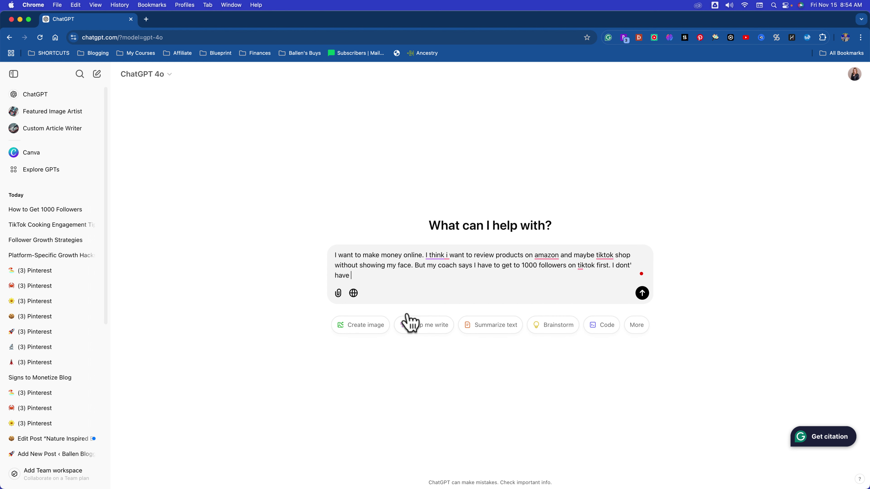
{"action": "type", "text": "a niche. what should i do"}
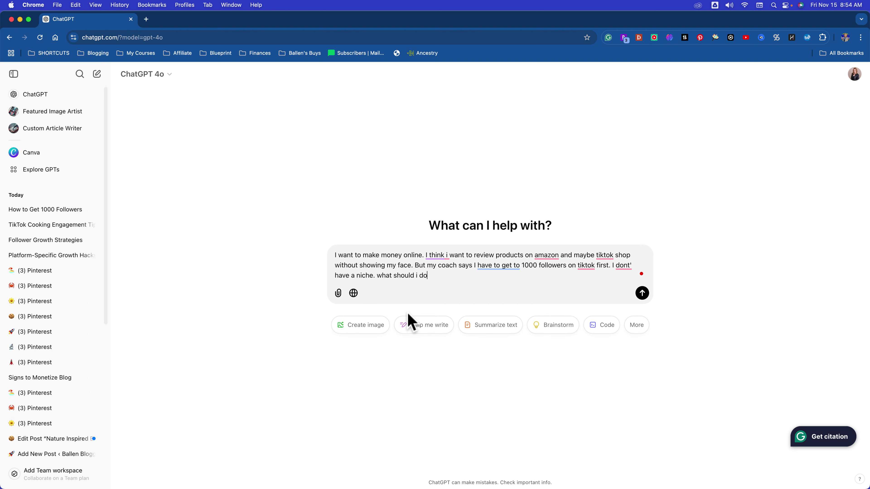
{"action": "key", "text": "Return"}
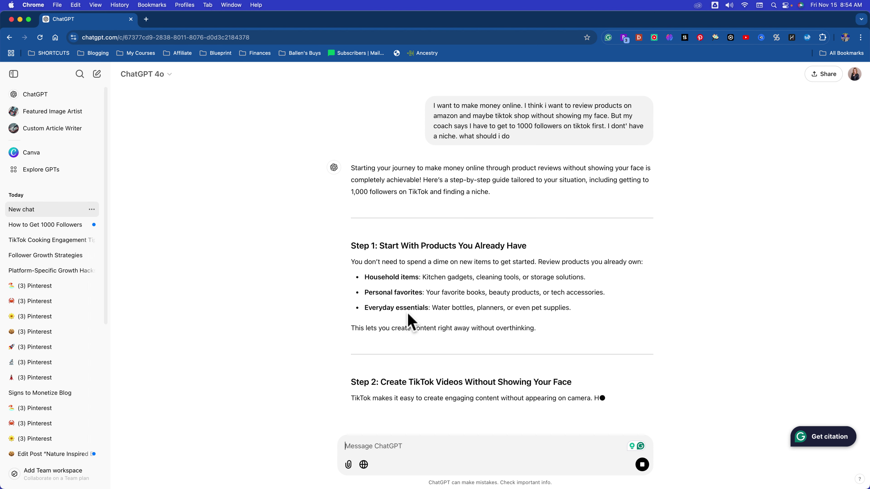
Step: Scroll through the faceless product-review guide as Steps 1–7 finish streaming
{"action": "scroll", "coordinate": [410, 321], "scroll_direction": "down", "scroll_amount": 2}
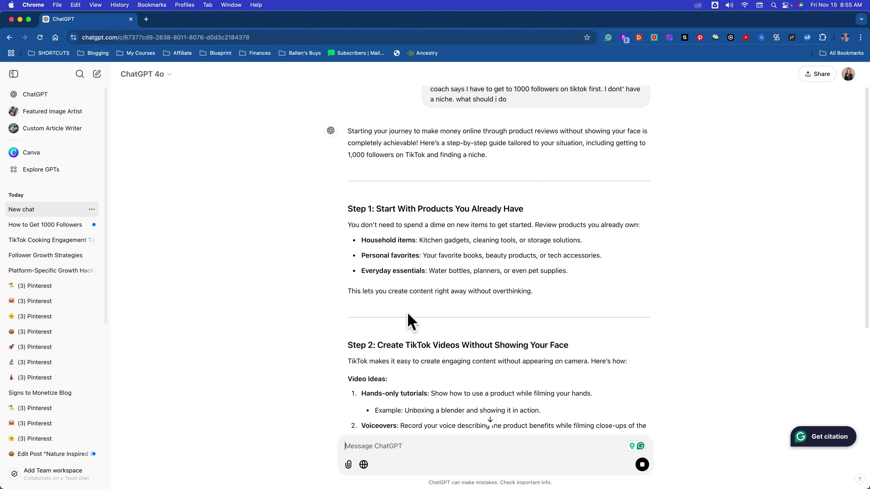
{"action": "scroll", "coordinate": [409, 314], "scroll_direction": "down", "scroll_amount": 5}
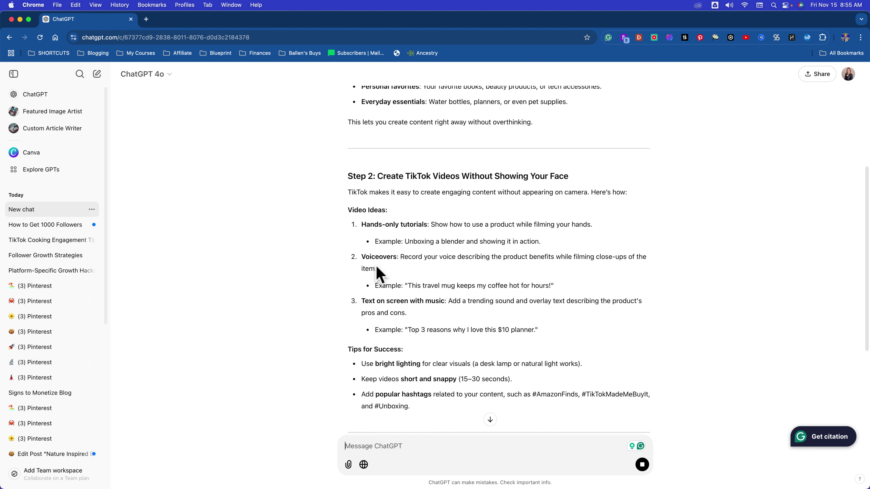
{"action": "scroll", "coordinate": [414, 277], "scroll_direction": "down", "scroll_amount": 3}
{"action": "scroll", "coordinate": [425, 281], "scroll_direction": "down", "scroll_amount": 2}
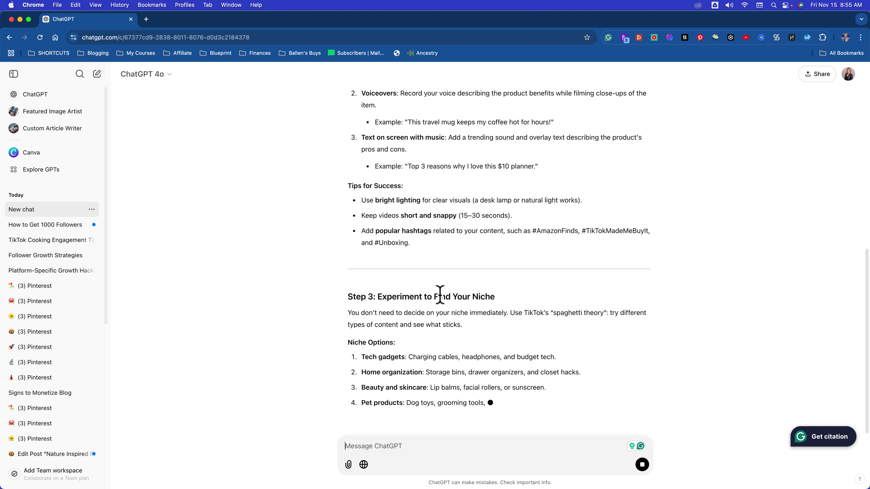
{"action": "scroll", "coordinate": [517, 312], "scroll_direction": "down", "scroll_amount": 1}
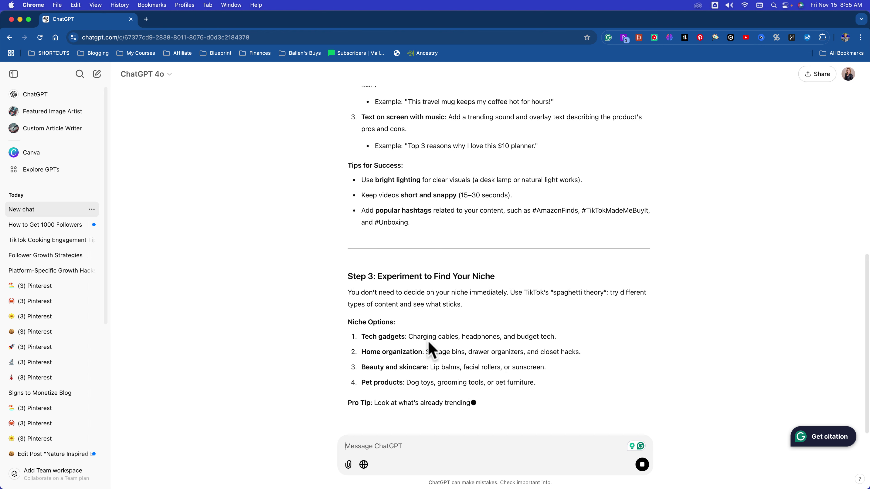
{"action": "scroll", "coordinate": [394, 360], "scroll_direction": "down", "scroll_amount": 5}
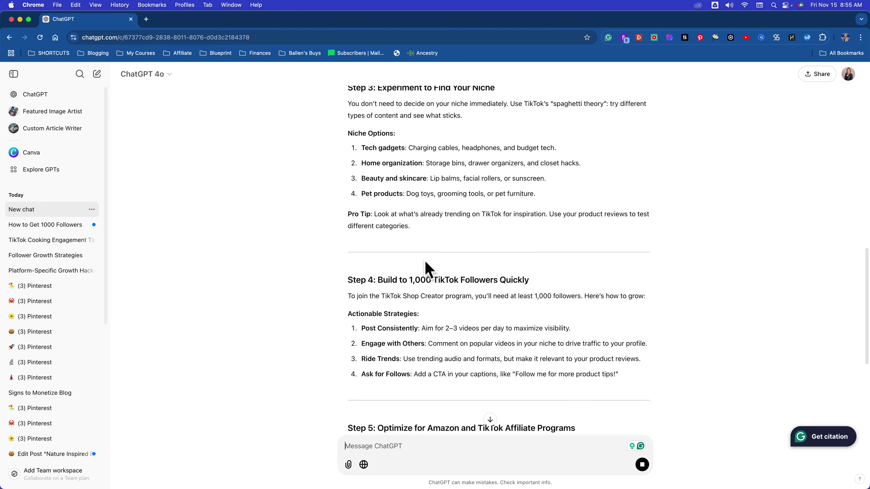
{"action": "scroll", "coordinate": [425, 246], "scroll_direction": "down", "scroll_amount": 1}
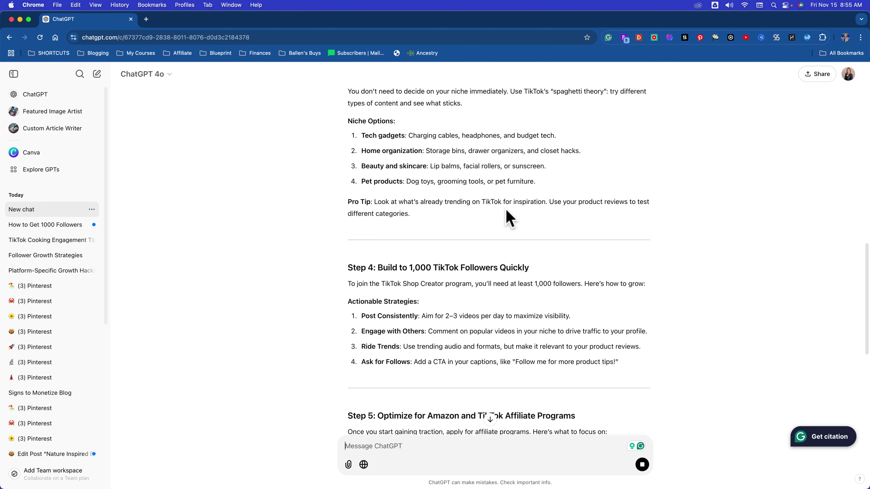
{"action": "scroll", "coordinate": [509, 218], "scroll_direction": "down", "scroll_amount": 3}
{"action": "scroll", "coordinate": [408, 231], "scroll_direction": "down", "scroll_amount": 2}
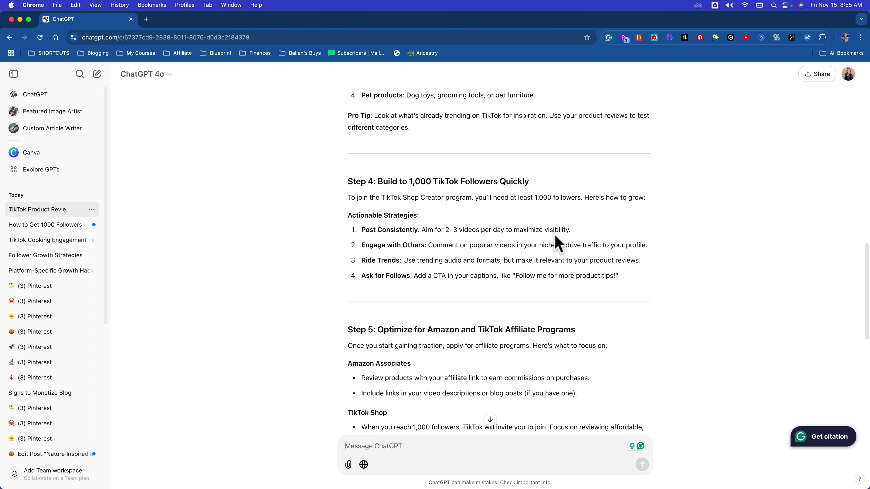
Step: Highlight the Post Consistently and Engage with Others strategy lines, then read to the closing offer
{"action": "left_click_drag", "start_coordinate": [572, 229], "coordinate": [482, 247]}
{"action": "left_click_drag", "start_coordinate": [582, 250], "coordinate": [648, 247]}
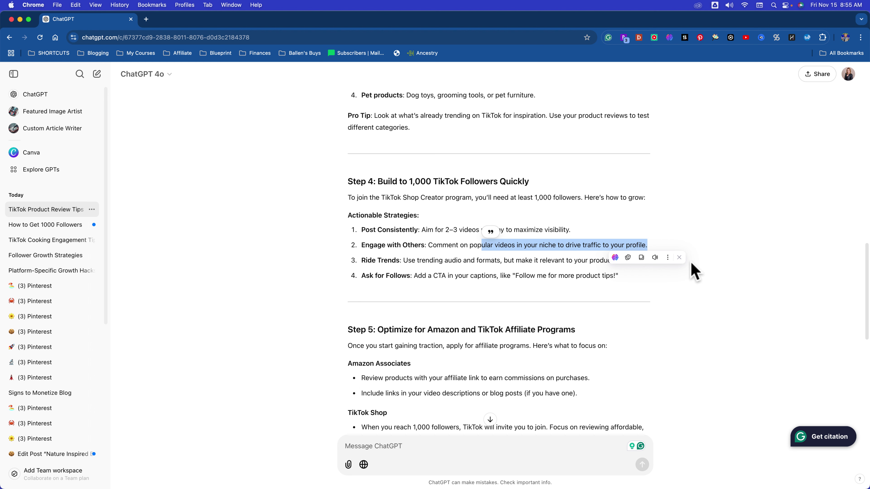
{"action": "left_click", "coordinate": [370, 233]}
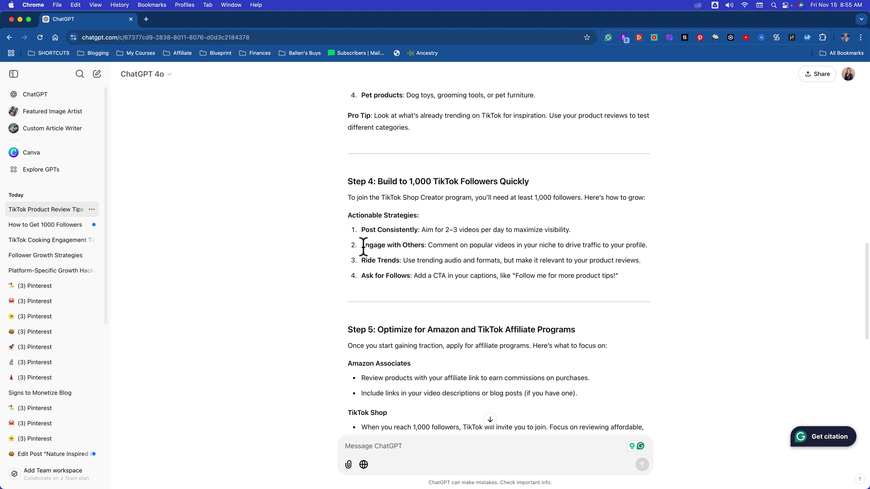
{"action": "left_click_drag", "start_coordinate": [364, 246], "coordinate": [596, 245]}
{"action": "left_click", "coordinate": [608, 238]}
{"action": "left_click_drag", "start_coordinate": [666, 245], "coordinate": [647, 245]}
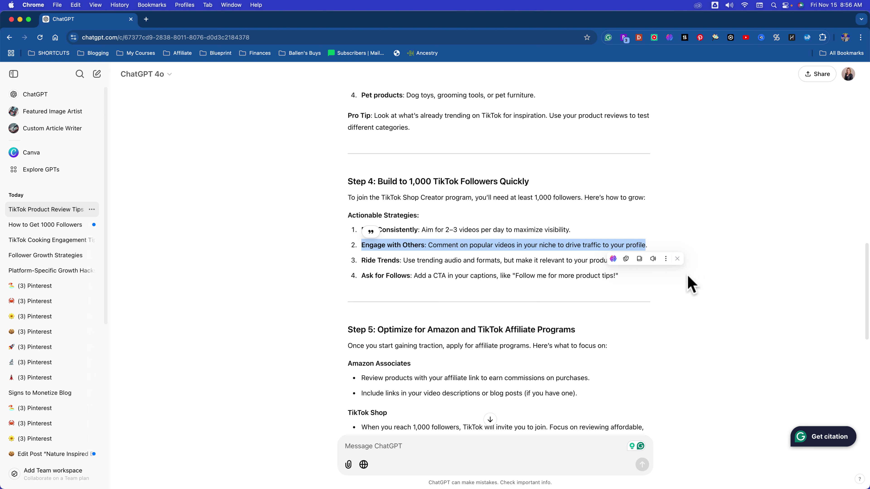
{"action": "left_click", "coordinate": [661, 252]}
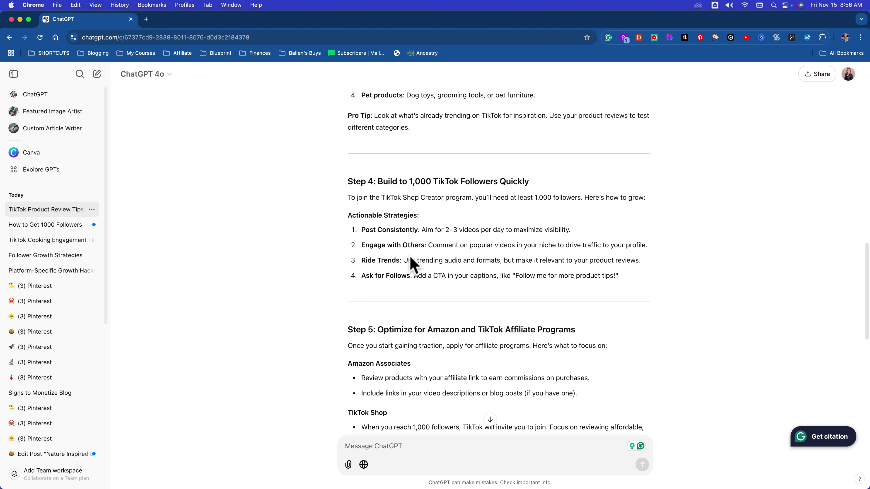
{"action": "scroll", "coordinate": [451, 273], "scroll_direction": "down", "scroll_amount": 1}
{"action": "scroll", "coordinate": [449, 269], "scroll_direction": "down", "scroll_amount": 2}
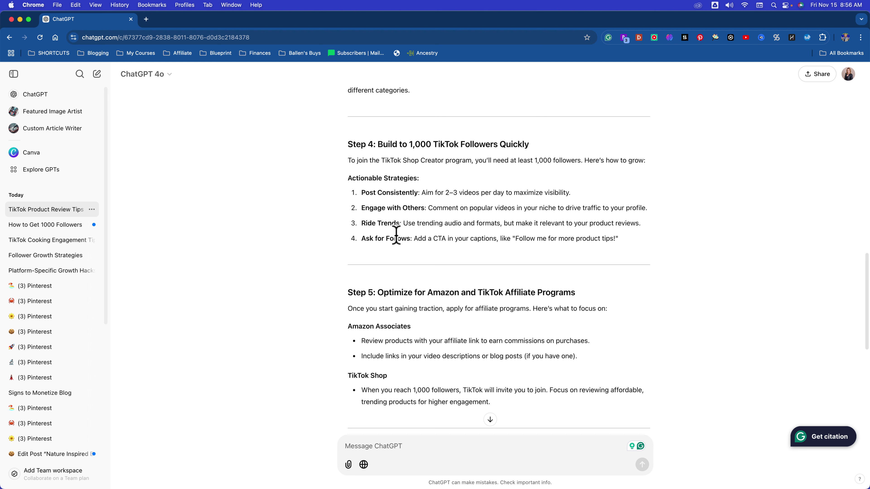
{"action": "left_click_drag", "start_coordinate": [408, 223], "coordinate": [664, 221]}
{"action": "scroll", "coordinate": [458, 245], "scroll_direction": "down", "scroll_amount": 5}
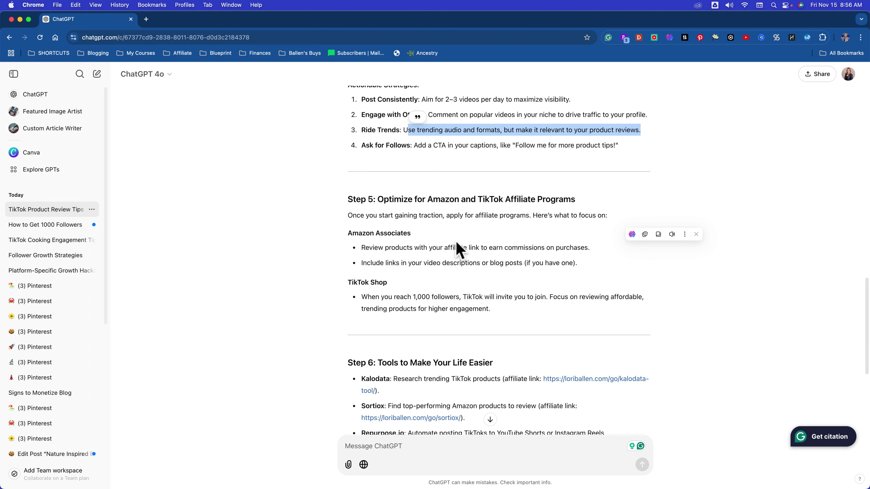
{"action": "scroll", "coordinate": [458, 245], "scroll_direction": "down", "scroll_amount": 2}
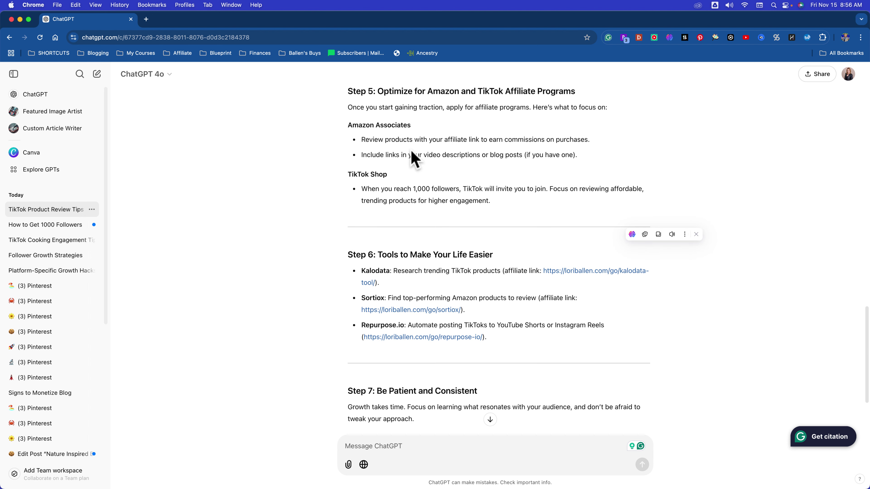
{"action": "scroll", "coordinate": [478, 360], "scroll_direction": "down", "scroll_amount": 4}
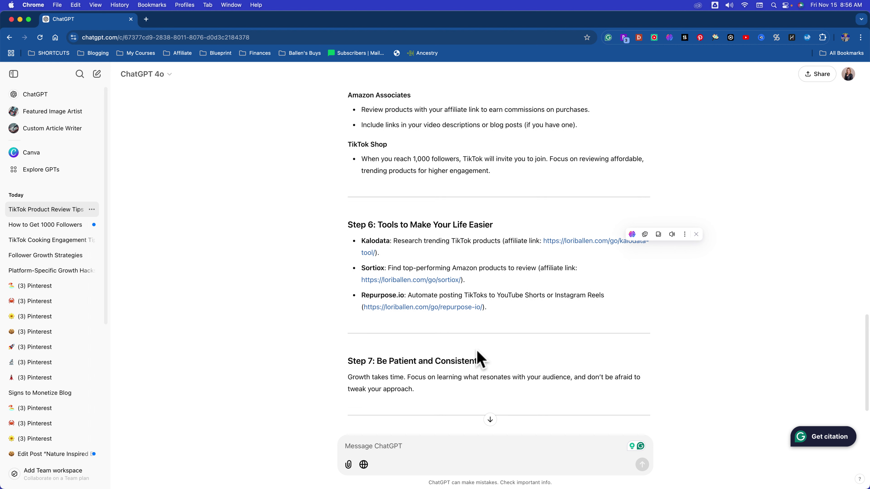
{"action": "left_click", "coordinate": [403, 446]}
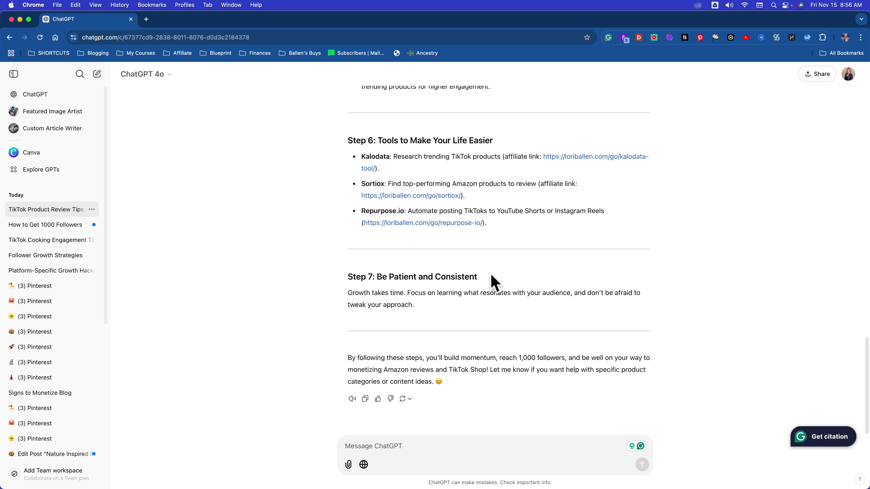
Step: Tell ChatGPT you just want to make money online, starting with TikTok
{"action": "type", "text": "ok"}
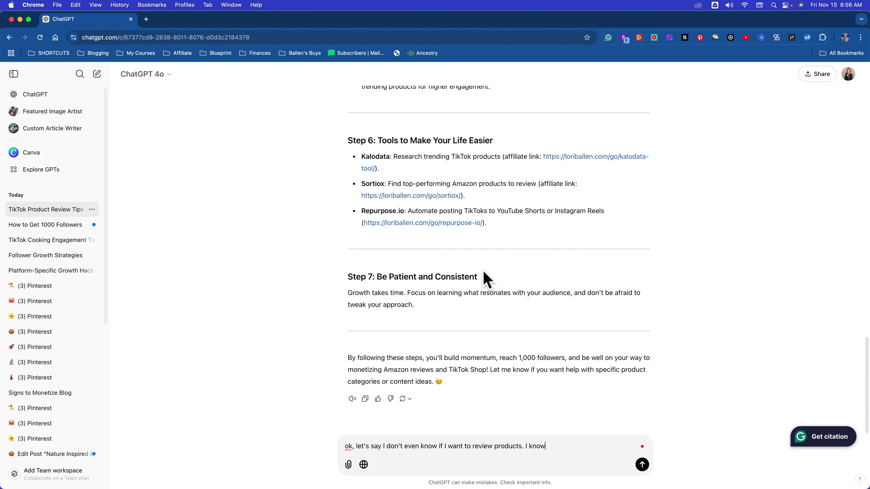
{"action": "type", "text": "want t"}
{"action": "type", "text": "o make money online, but don't know what options there are. Let's just say tiktok"}
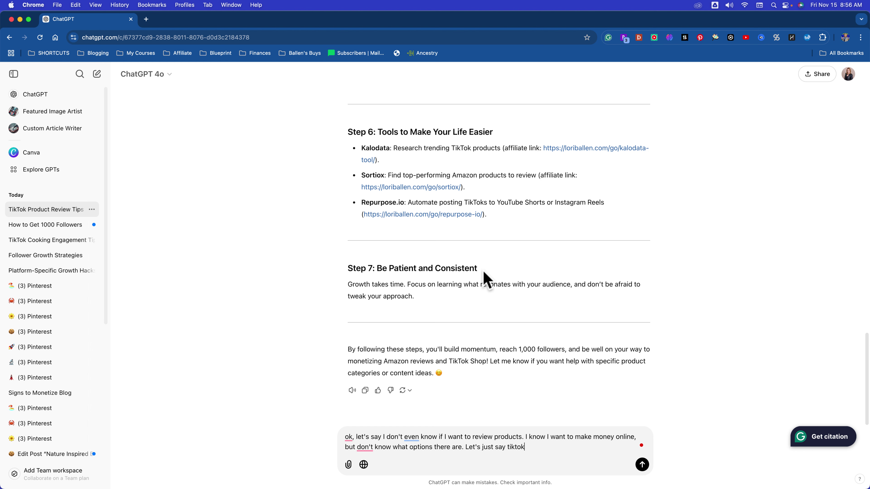
{"action": "key", "text": "Return"}
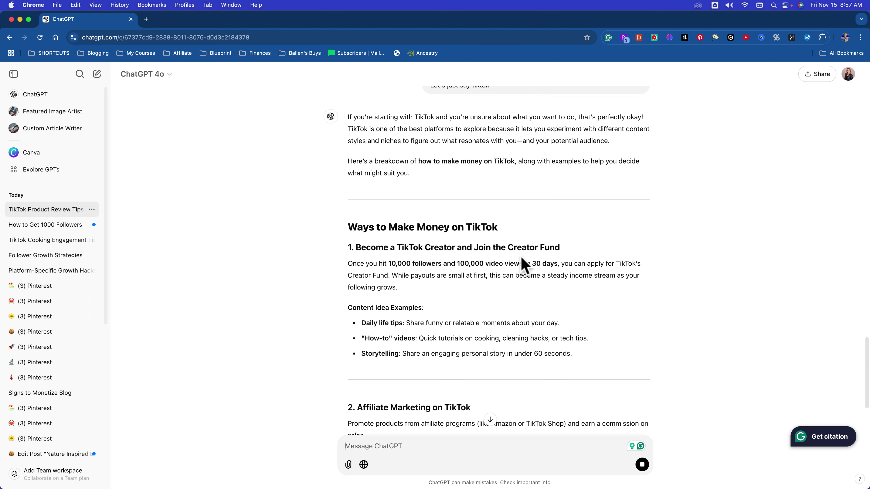
Step: Review the six TikTok earning methods and 30-Day TikTok Plan, highlighting the Creator Fund heading
{"action": "left_click_drag", "start_coordinate": [573, 255], "coordinate": [349, 246]}
{"action": "left_click_drag", "start_coordinate": [485, 265], "coordinate": [347, 266]}
{"action": "scroll", "coordinate": [544, 338], "scroll_direction": "down", "scroll_amount": 3}
{"action": "scroll", "coordinate": [544, 338], "scroll_direction": "down", "scroll_amount": 6}
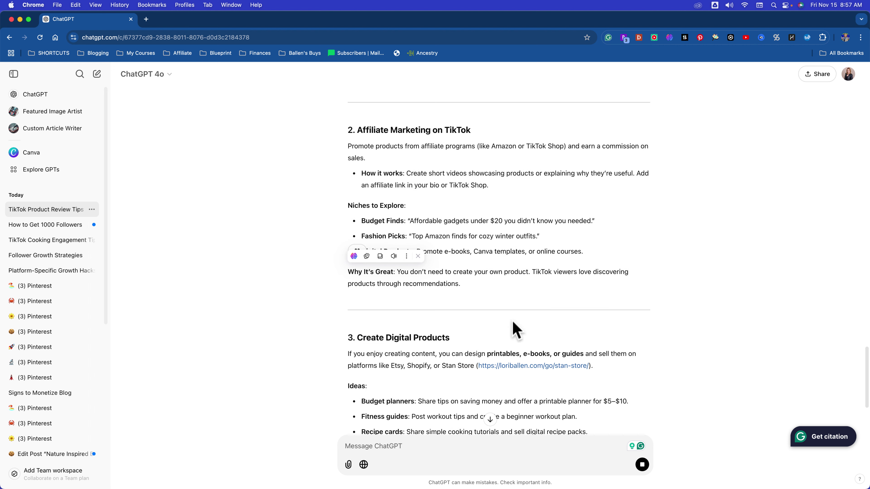
{"action": "scroll", "coordinate": [518, 319], "scroll_direction": "down", "scroll_amount": 2}
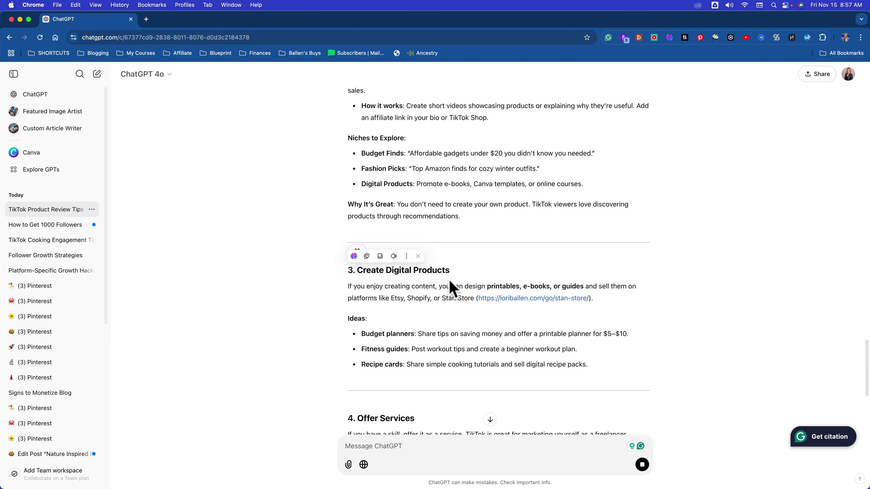
{"action": "scroll", "coordinate": [450, 286], "scroll_direction": "up", "scroll_amount": 4}
{"action": "scroll", "coordinate": [449, 280], "scroll_direction": "up", "scroll_amount": 4}
{"action": "left_click", "coordinate": [438, 202]}
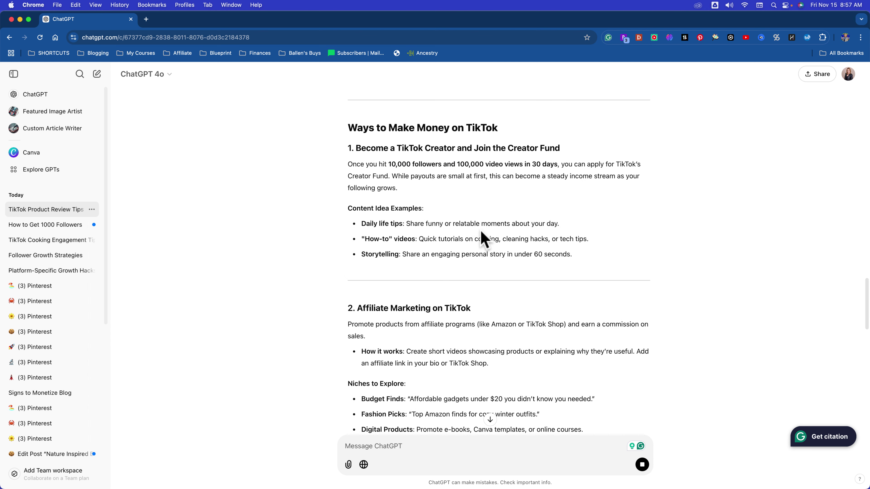
{"action": "scroll", "coordinate": [468, 228], "scroll_direction": "down", "scroll_amount": 2}
{"action": "scroll", "coordinate": [468, 231], "scroll_direction": "down", "scroll_amount": 4}
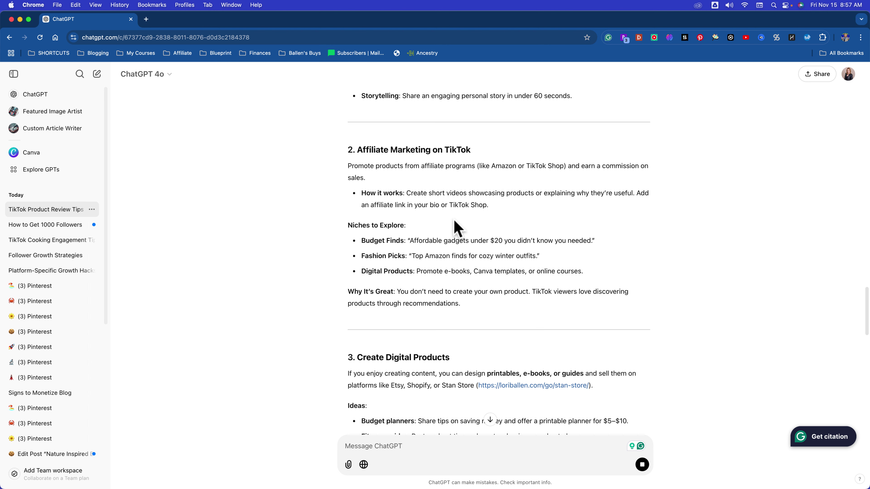
{"action": "scroll", "coordinate": [411, 264], "scroll_direction": "down", "scroll_amount": 8}
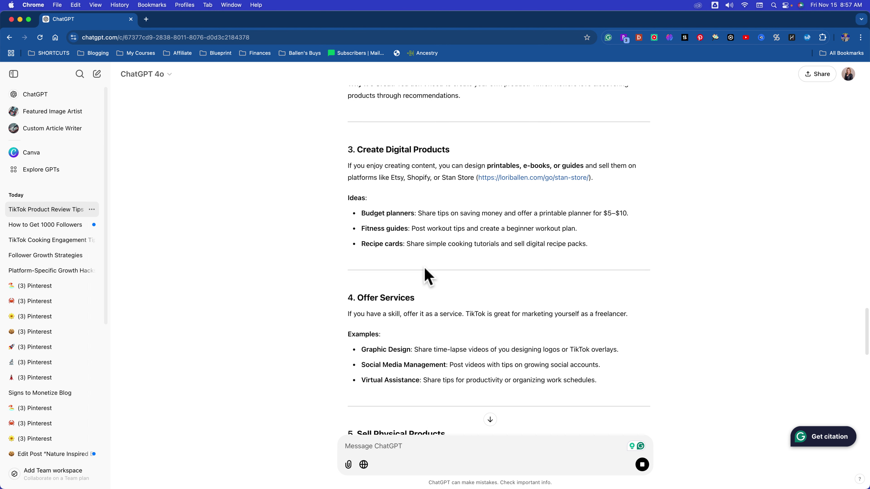
{"action": "scroll", "coordinate": [452, 260], "scroll_direction": "down", "scroll_amount": 2}
{"action": "scroll", "coordinate": [454, 261], "scroll_direction": "down", "scroll_amount": 5}
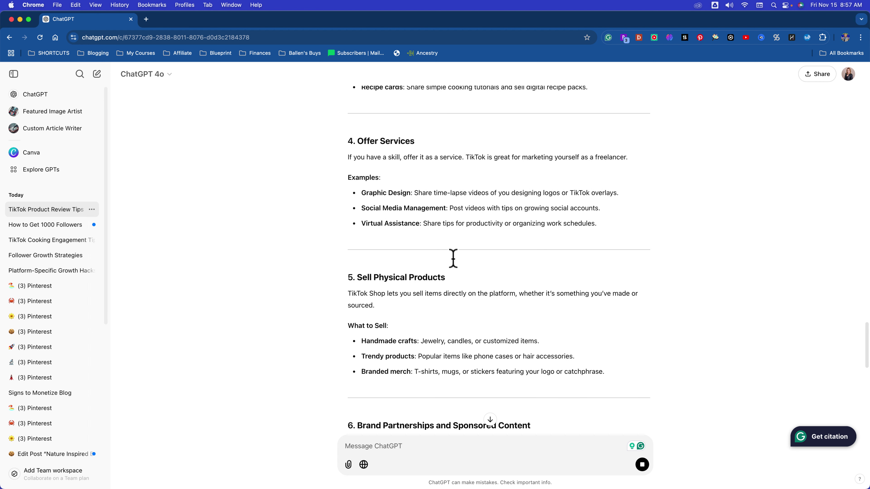
{"action": "scroll", "coordinate": [453, 220], "scroll_direction": "down", "scroll_amount": 5}
{"action": "scroll", "coordinate": [451, 228], "scroll_direction": "down", "scroll_amount": 18}
{"action": "scroll", "coordinate": [483, 269], "scroll_direction": "down", "scroll_amount": 2}
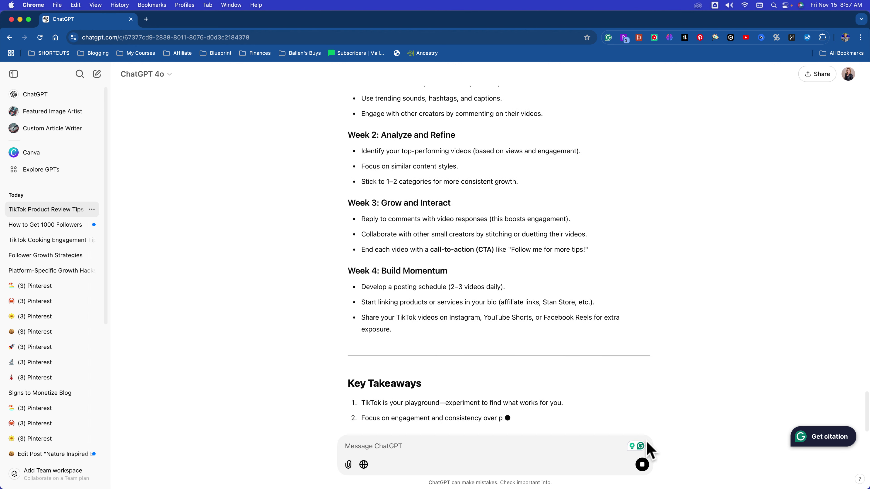
Step: Ask ChatGPT to help find a TikTok money-making niche by asking you questions
{"action": "left_click", "coordinate": [542, 466]}
{"action": "type", "text": "help m"}
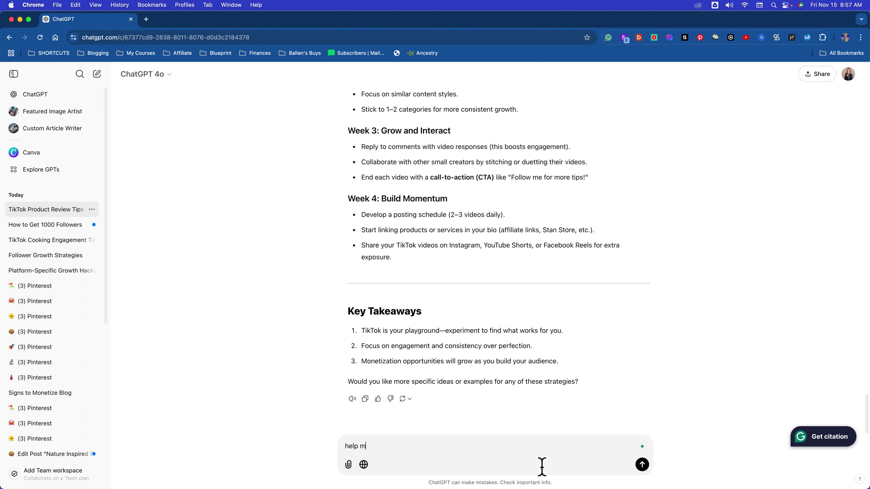
{"action": "type", "text": "e find a niche. ask me some questions about my life and interests t"}
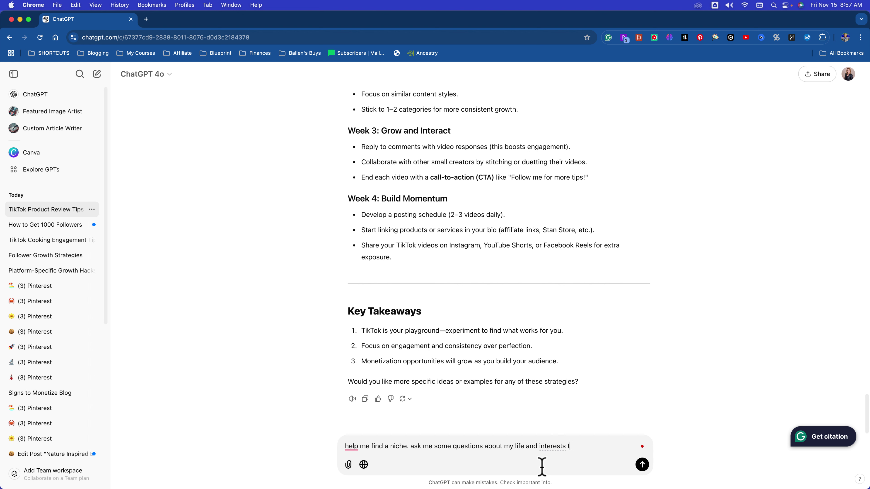
{"action": "type", "text": "at may help us find a niche that could money on tikto"}
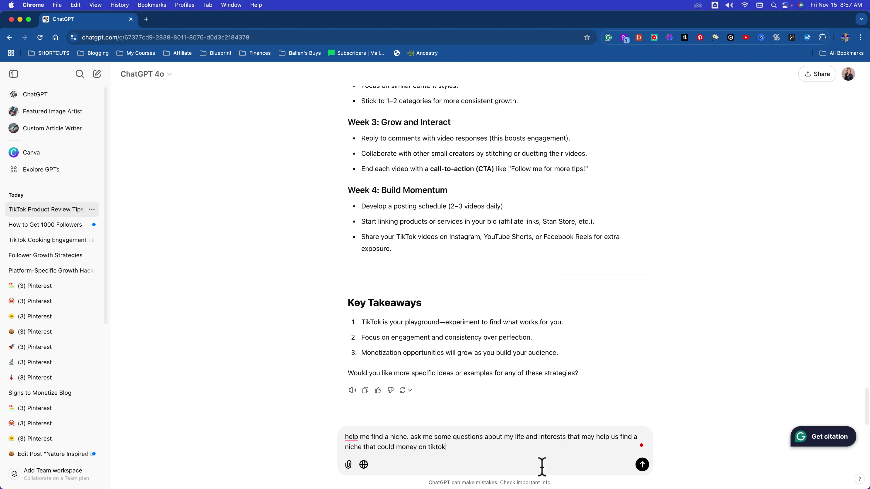
{"action": "type", "text": "k"}
{"action": "key", "text": "Return"}
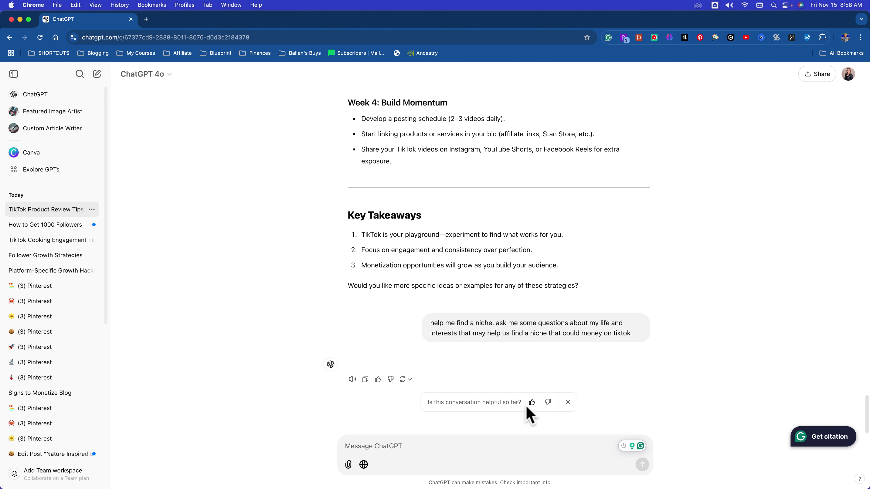
Step: Send 'do it', stop the long question list, and request one question at a time
{"action": "left_click", "coordinate": [437, 444]}
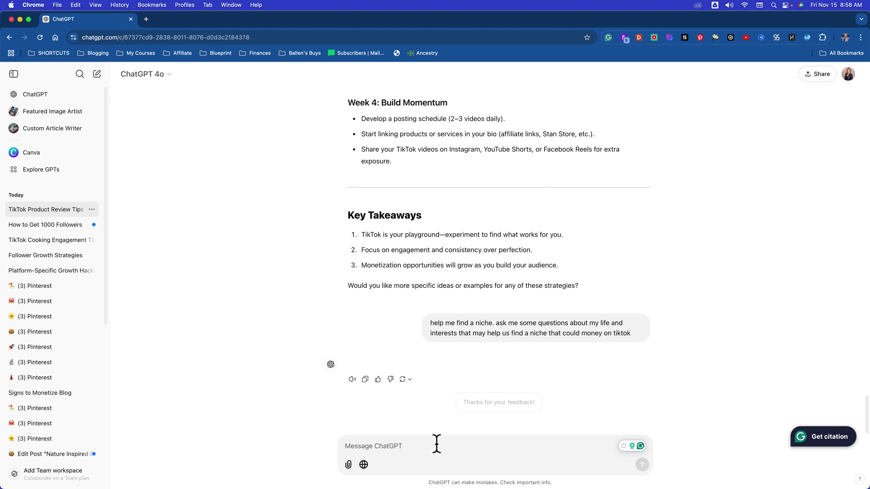
{"action": "type", "text": "do it"}
{"action": "key", "text": "Return"}
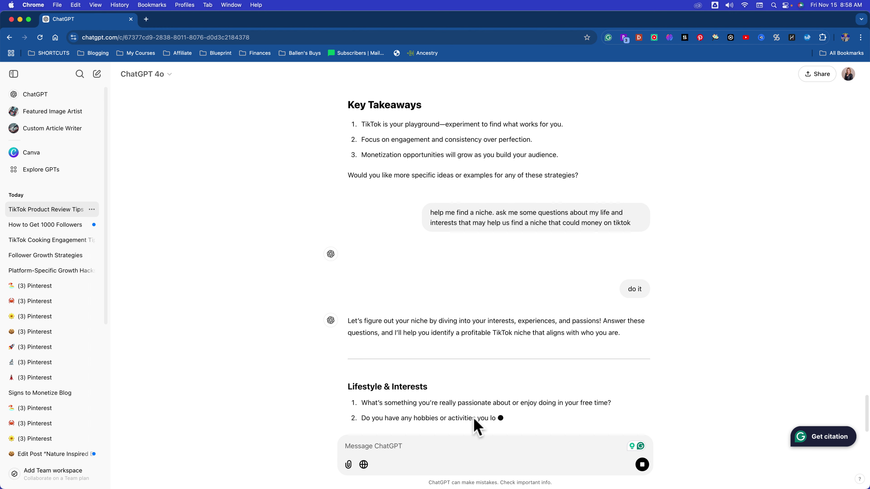
{"action": "left_click", "coordinate": [642, 465]}
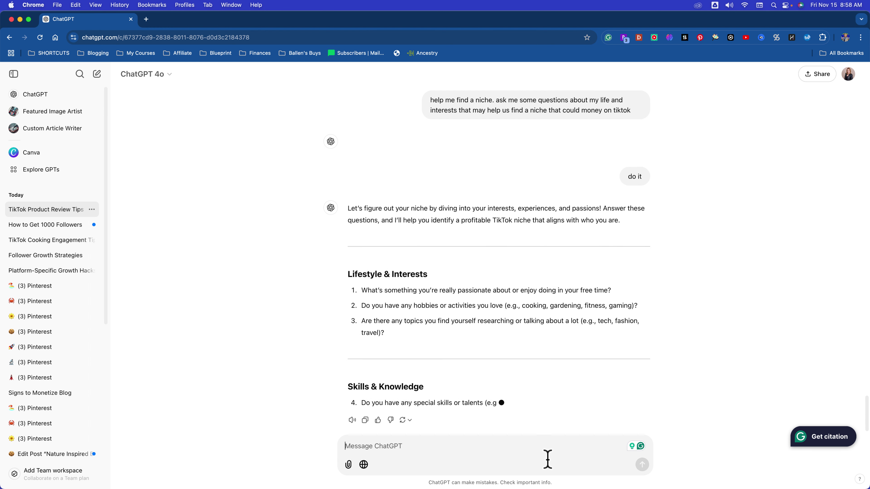
{"action": "type", "text": "ask me one question at a time"}
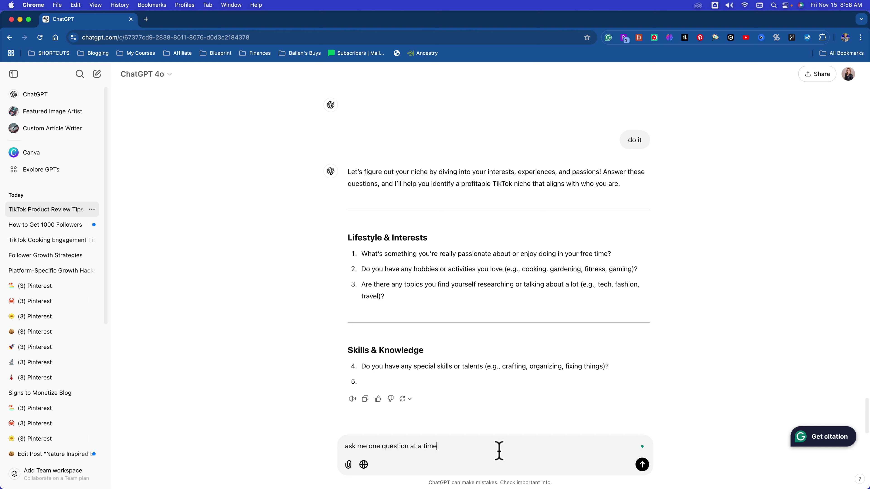
{"action": "key", "text": "Return"}
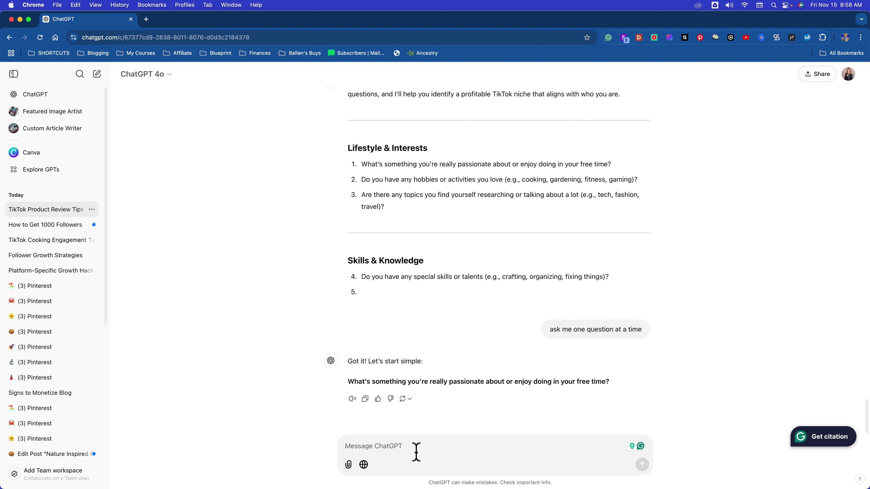
{"action": "left_click_drag", "start_coordinate": [610, 382], "coordinate": [573, 381]}
Step: Answer 'genealogy, building my family tree' and ask how you would monetize that
{"action": "left_click", "coordinate": [469, 448]}
{"action": "type", "text": "genealogy, building my family tree."}
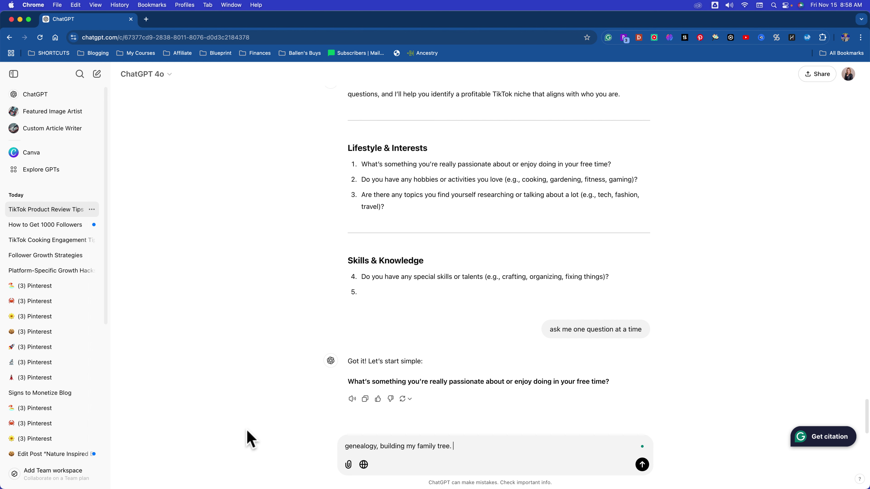
{"action": "key", "text": "Return"}
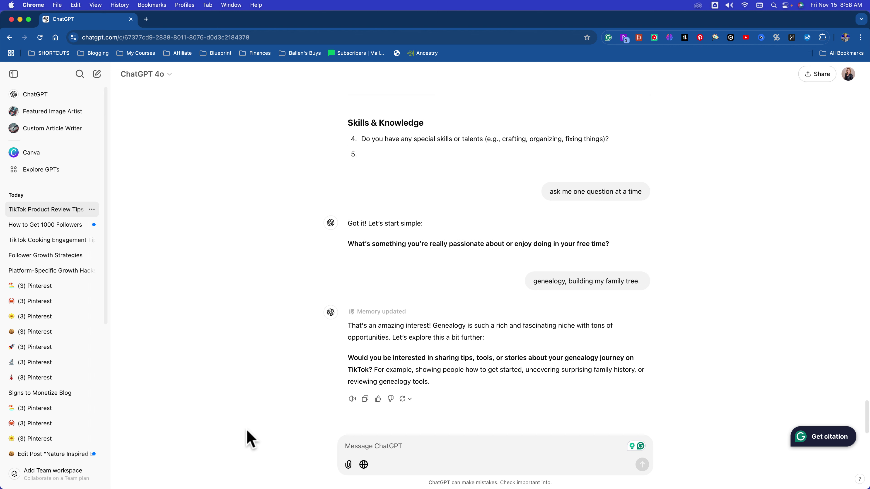
{"action": "type", "text": "yes, but how woul di monetiz"}
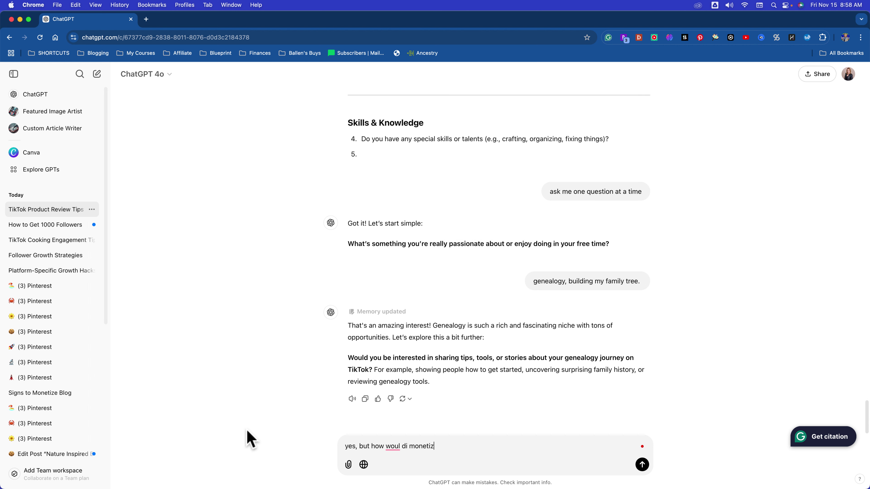
{"action": "type", "text": "e that"}
{"action": "key", "text": "Return"}
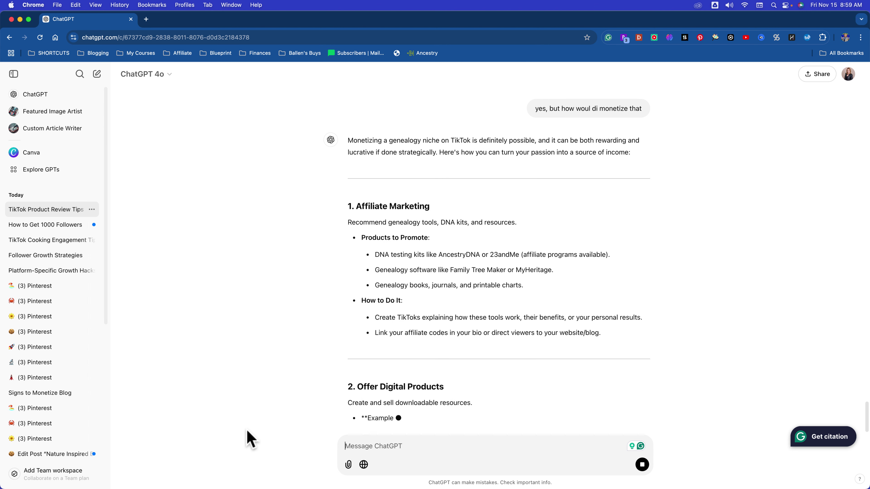
Step: Stop the monetization reply and clarify you only want to share stories and tips, not teach
{"action": "scroll", "coordinate": [301, 397], "scroll_direction": "up", "scroll_amount": 2}
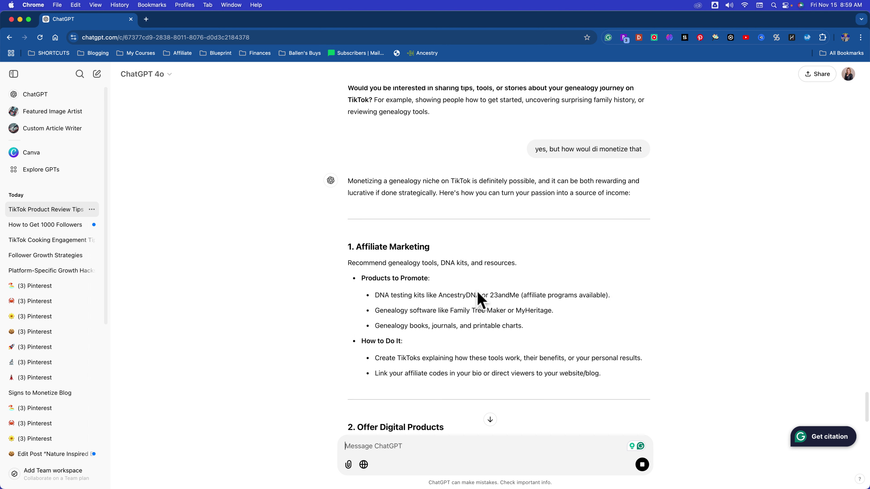
{"action": "scroll", "coordinate": [428, 344], "scroll_direction": "down", "scroll_amount": 4}
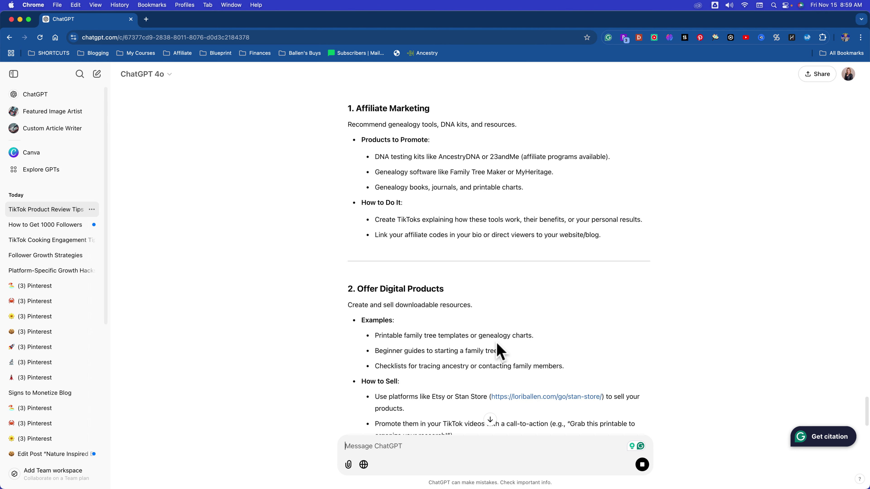
{"action": "scroll", "coordinate": [490, 349], "scroll_direction": "down", "scroll_amount": 5}
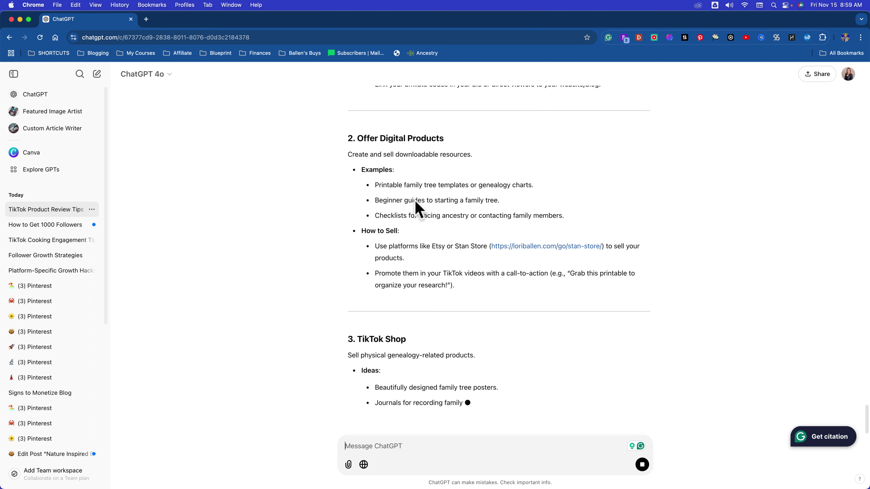
{"action": "scroll", "coordinate": [432, 305], "scroll_direction": "down", "scroll_amount": 5}
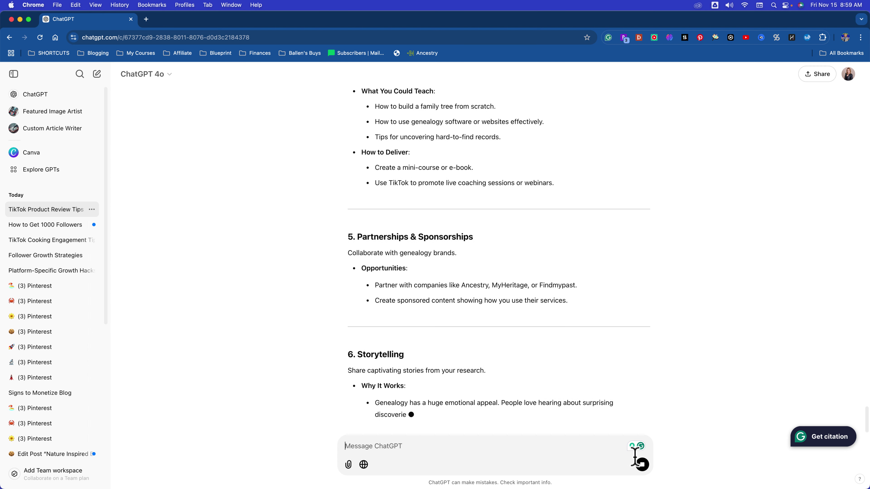
{"action": "left_click", "coordinate": [642, 466]}
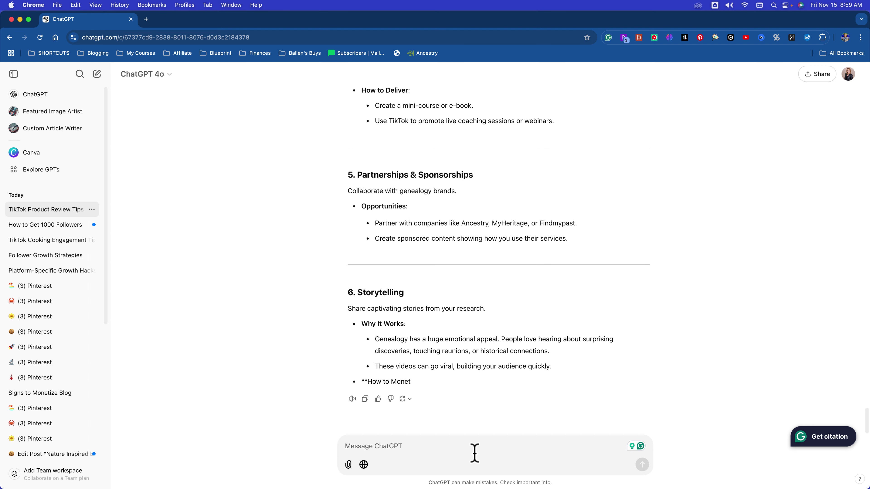
{"action": "type", "text": "I'm"}
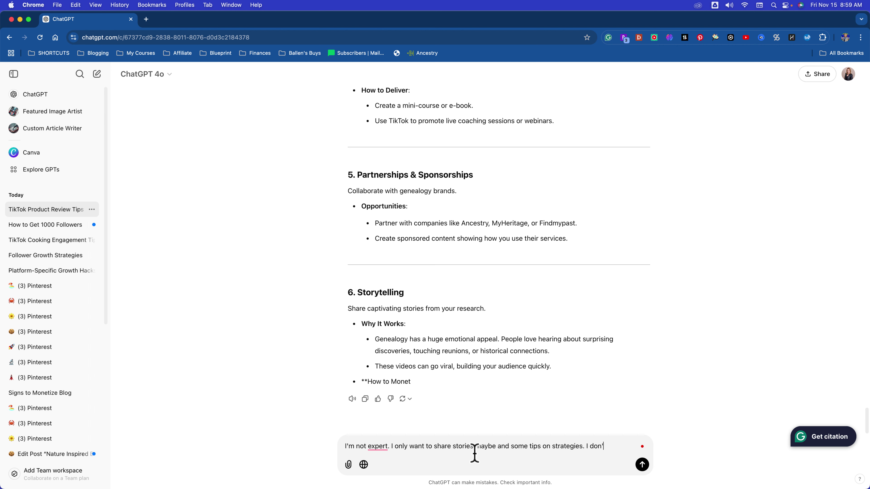
{"action": "type", "text": "ch it though"}
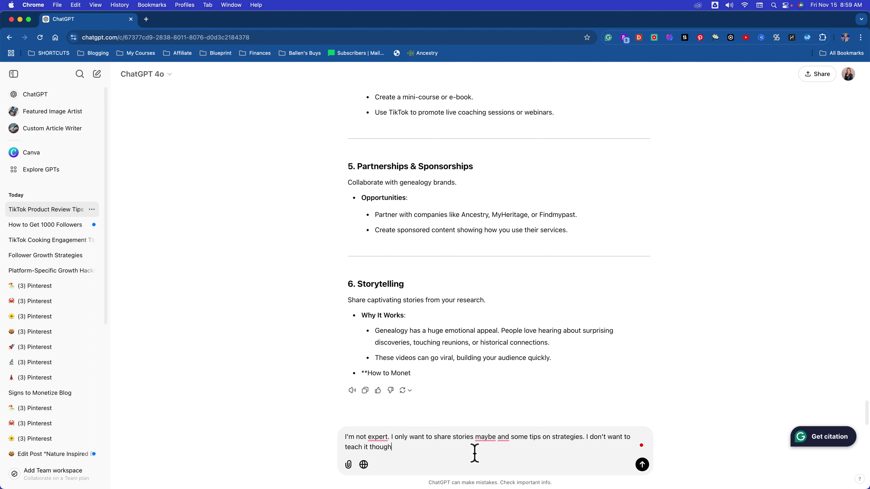
{"action": "key", "text": "Return"}
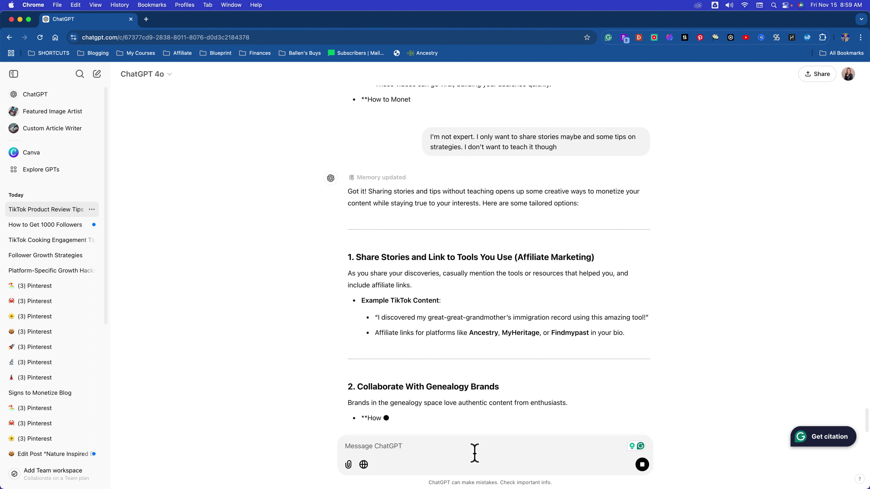
Step: Read the tailored genealogy monetization options, highlighting the example TikTok quote
{"action": "scroll", "coordinate": [493, 401], "scroll_direction": "up", "scroll_amount": 3}
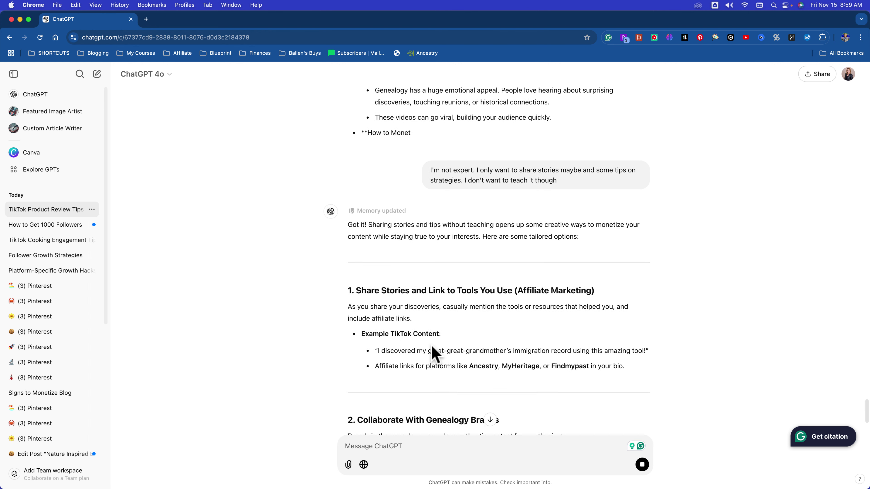
{"action": "left_click_drag", "start_coordinate": [385, 350], "coordinate": [650, 353]}
{"action": "scroll", "coordinate": [514, 349], "scroll_direction": "down", "scroll_amount": 2}
{"action": "left_click", "coordinate": [457, 335]}
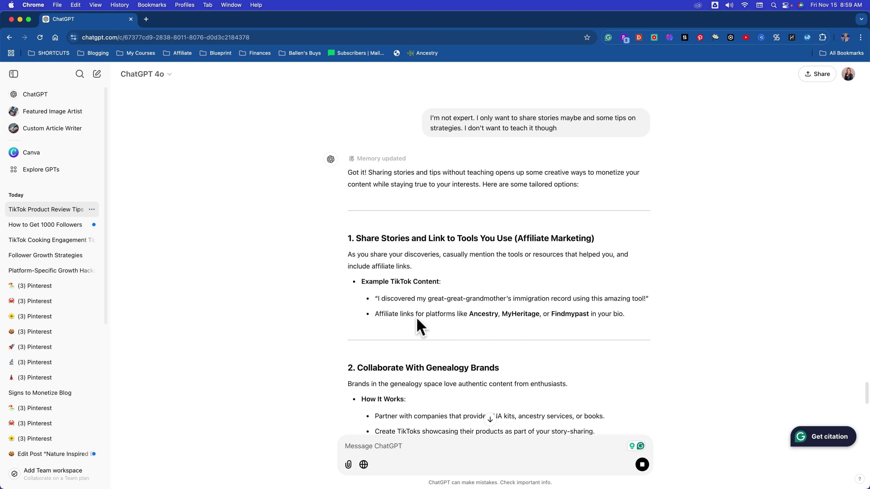
{"action": "scroll", "coordinate": [486, 365], "scroll_direction": "down", "scroll_amount": 4}
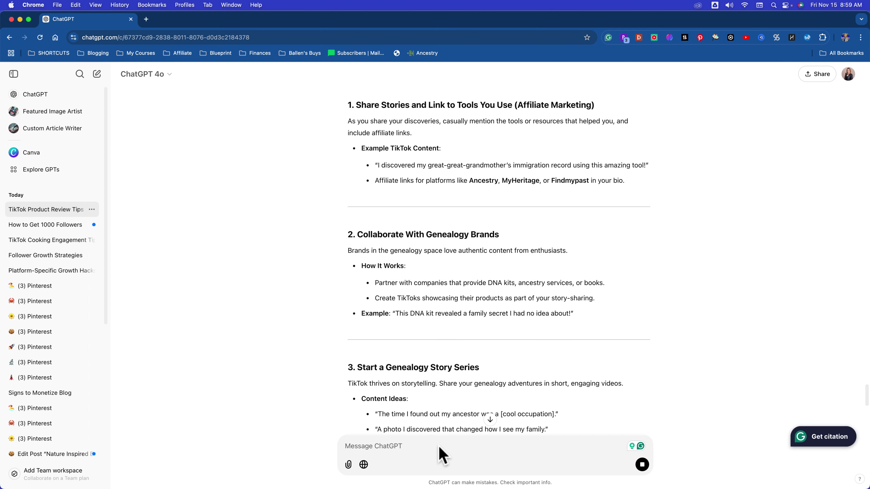
Step: Request a 30-day genealogy TikTok plan with three topics per day, each about one minute
{"action": "left_click", "coordinate": [428, 450]}
{"action": "type", "text": "gi"}
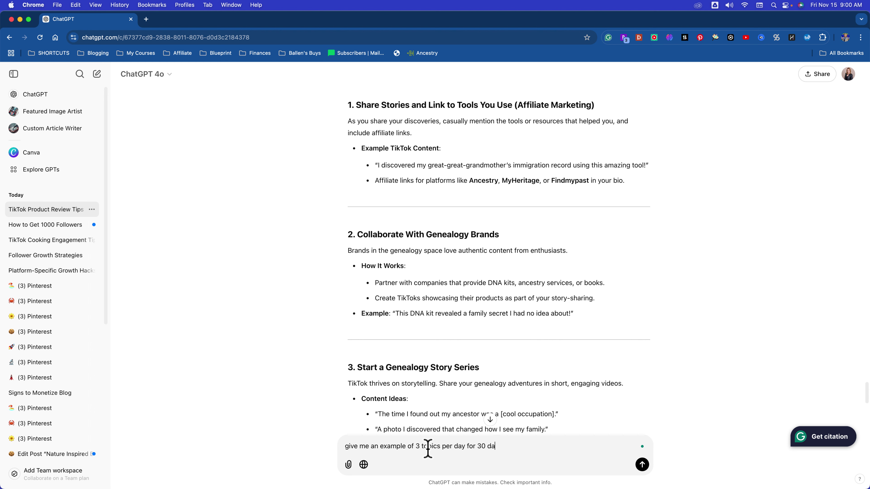
{"action": "key", "text": "Return"}
{"action": "scroll", "coordinate": [489, 348], "scroll_direction": "down", "scroll_amount": 10}
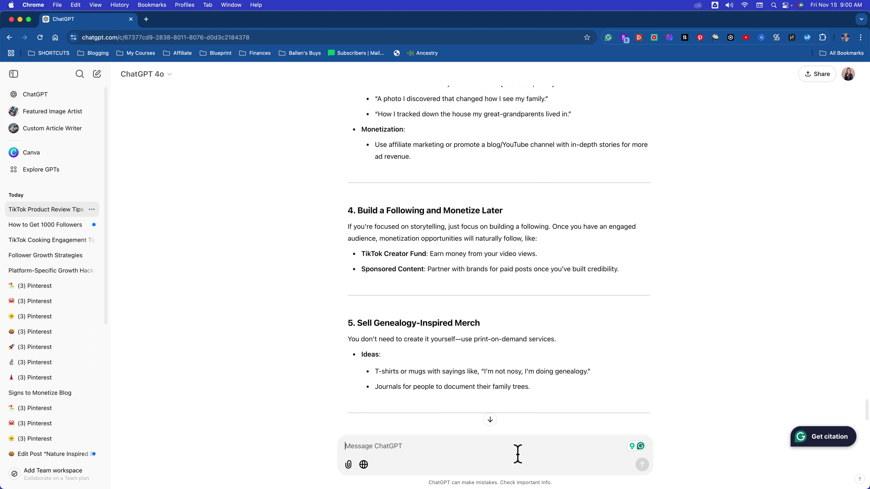
{"action": "type", "text": "and keep them at 1 minute"}
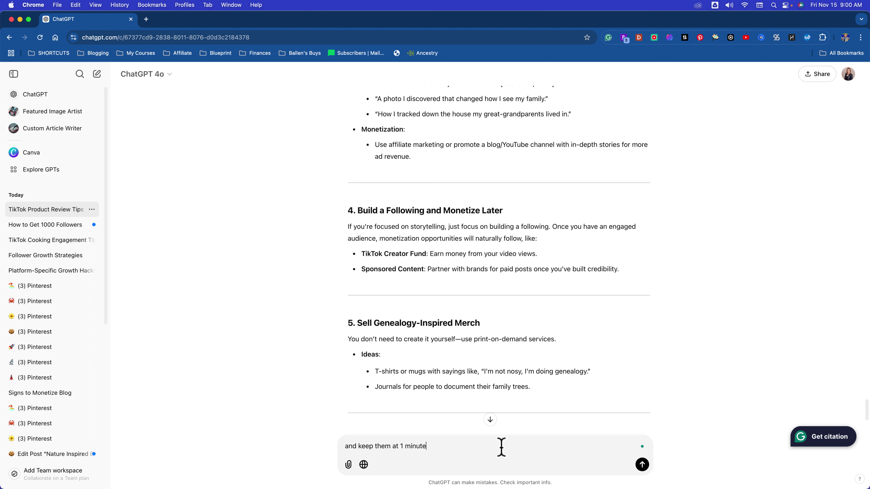
{"action": "key", "text": "Return"}
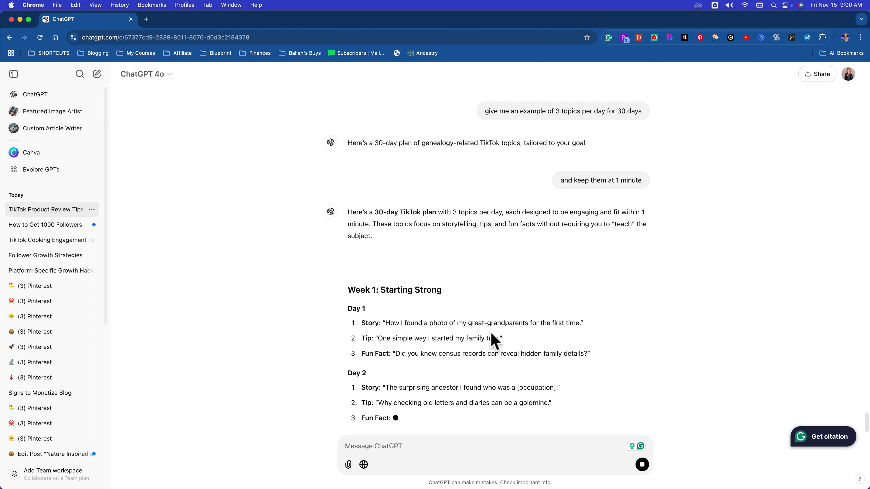
Step: Halt the plan partway and highlight Day 1's Story and Tip ideas
{"action": "scroll", "coordinate": [520, 342], "scroll_direction": "up", "scroll_amount": 2}
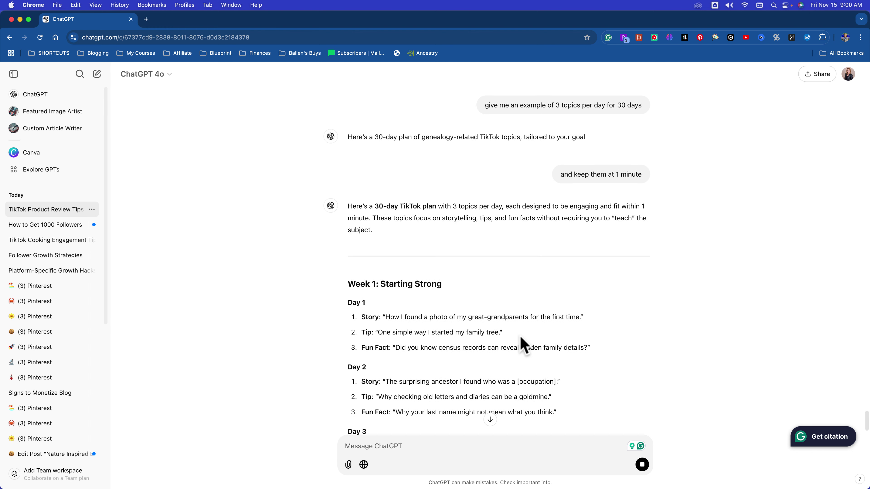
{"action": "scroll", "coordinate": [516, 346], "scroll_direction": "down", "scroll_amount": 2}
{"action": "scroll", "coordinate": [550, 315], "scroll_direction": "down", "scroll_amount": 4}
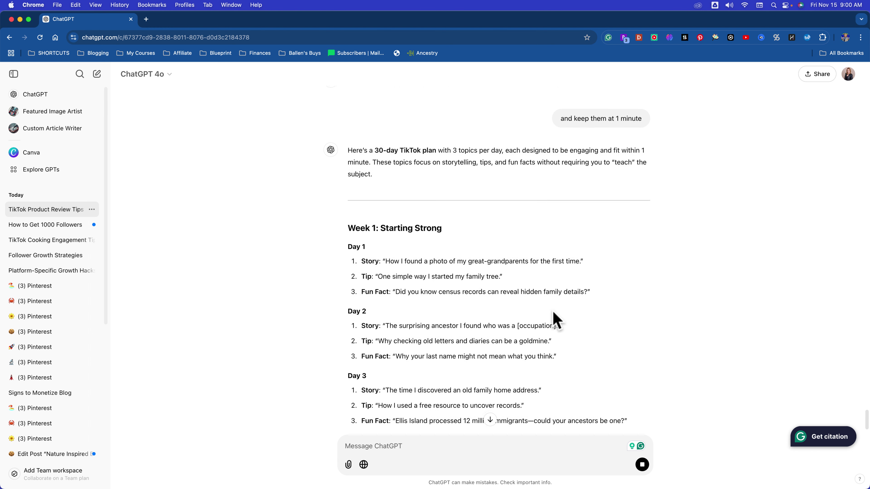
{"action": "left_click", "coordinate": [642, 465]}
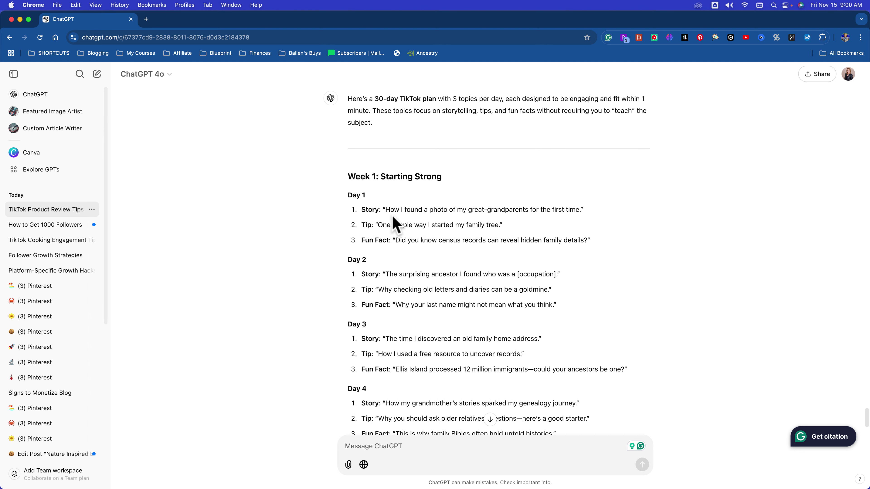
{"action": "left_click", "coordinate": [519, 210]}
{"action": "left_click_drag", "start_coordinate": [585, 211], "coordinate": [380, 209]}
{"action": "left_click", "coordinate": [381, 213]}
{"action": "left_click_drag", "start_coordinate": [502, 225], "coordinate": [591, 240]}
{"action": "left_click", "coordinate": [388, 241]}
{"action": "scroll", "coordinate": [518, 411], "scroll_direction": "down", "scroll_amount": 3}
Step: Send 'now, let's try another niche', answer 'how to move on after divorce', then reply 'yes'
{"action": "left_click", "coordinate": [481, 446]}
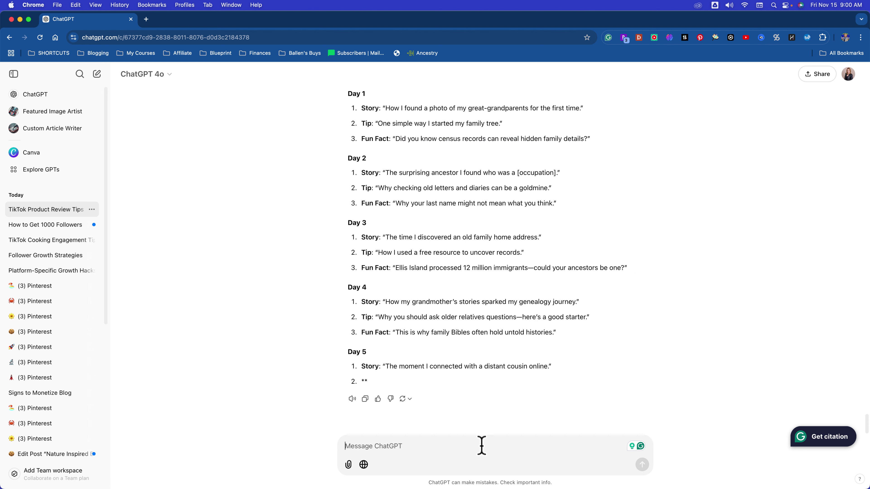
{"action": "type", "text": "now, let's try another niche. ask me a question"}
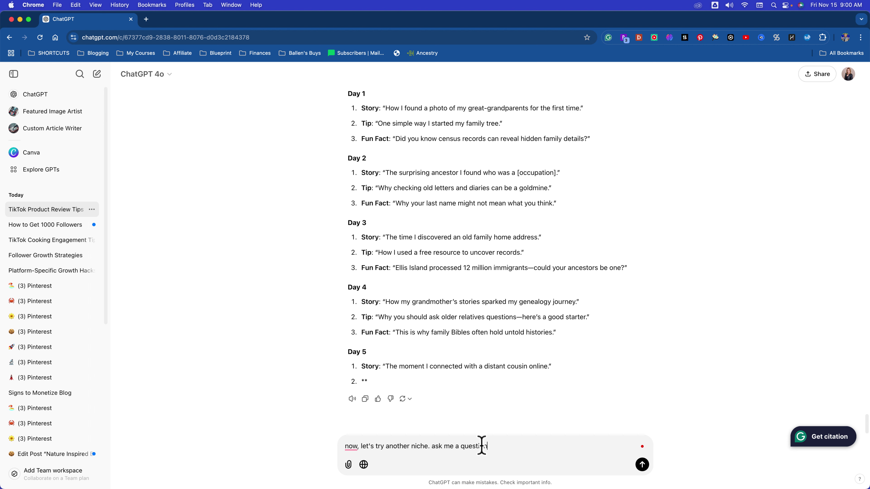
{"action": "key", "text": "Return"}
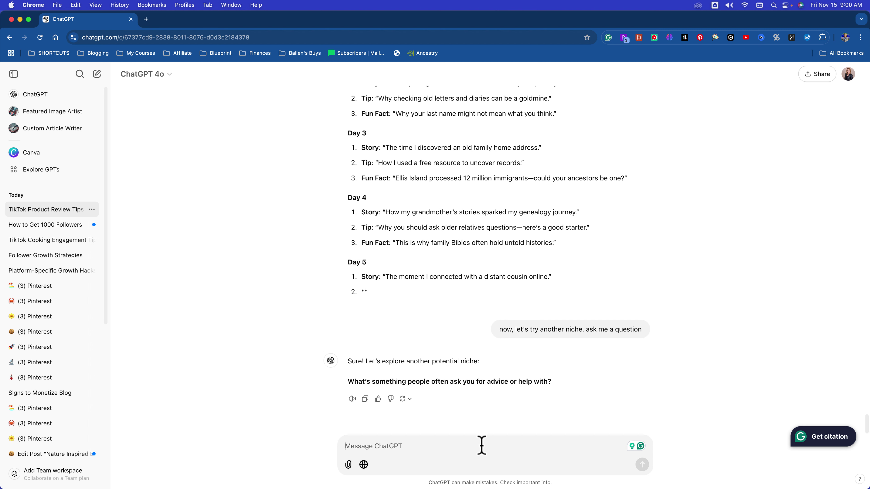
{"action": "type", "text": "how to move on after divorce"}
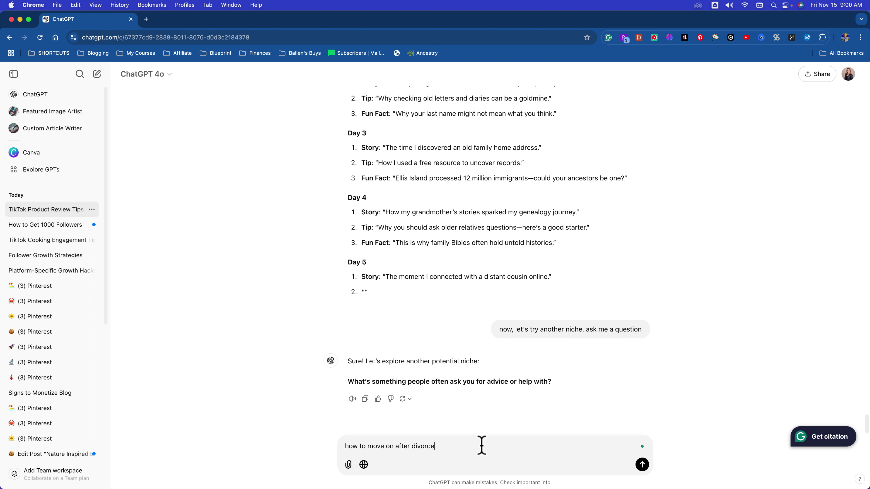
{"action": "key", "text": "Return"}
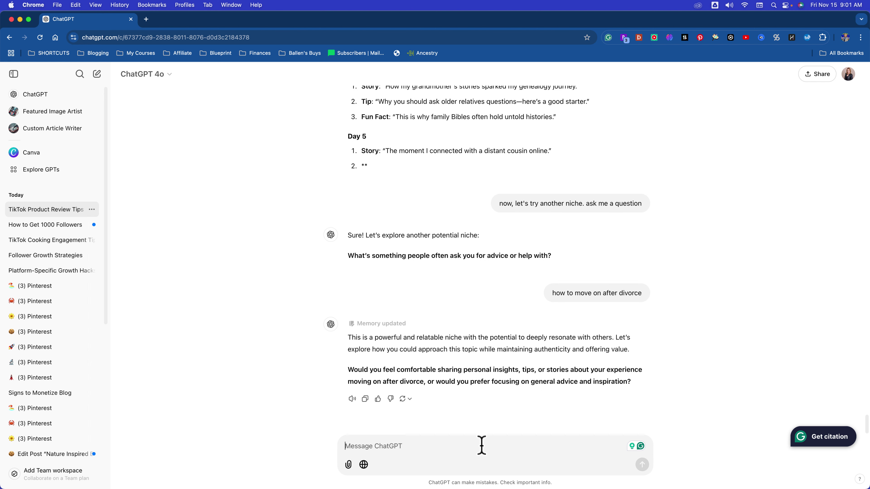
{"action": "type", "text": "yes"}
{"action": "key", "text": "Return"}
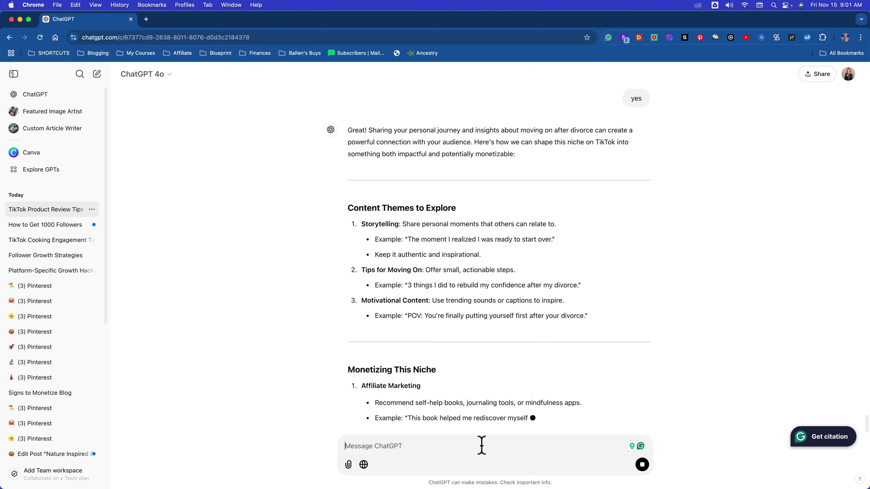
Step: Request a 30-day divorce-niche plan with three under-one-minute videos daily and review it
{"action": "type", "text": "sin"}
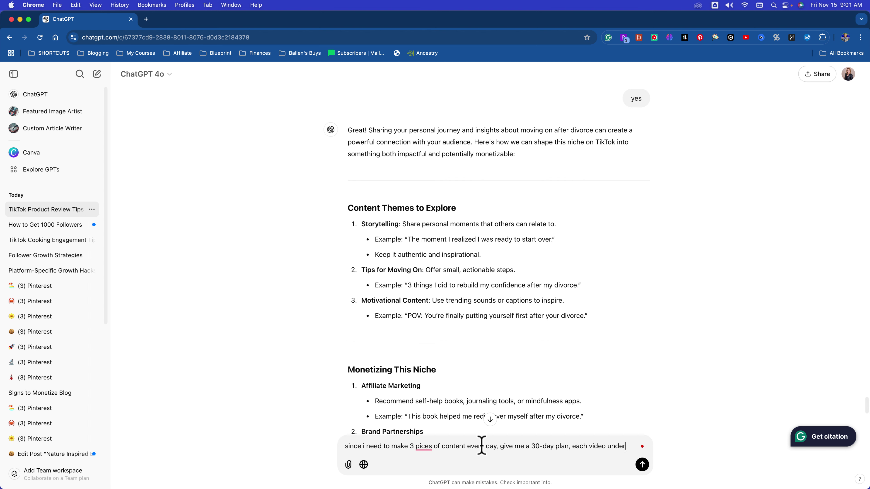
{"action": "type", "text": "inute"}
{"action": "key", "text": "Return"}
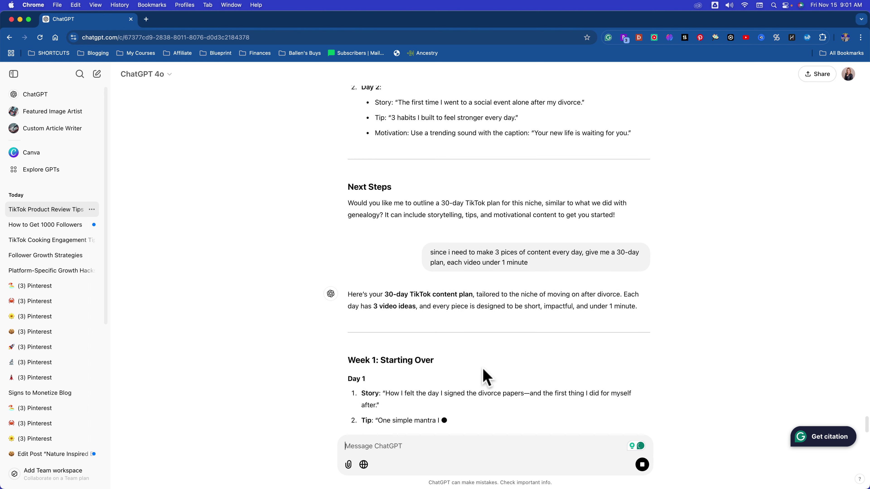
{"action": "scroll", "coordinate": [483, 381], "scroll_direction": "up", "scroll_amount": 2}
{"action": "scroll", "coordinate": [479, 386], "scroll_direction": "down", "scroll_amount": 4}
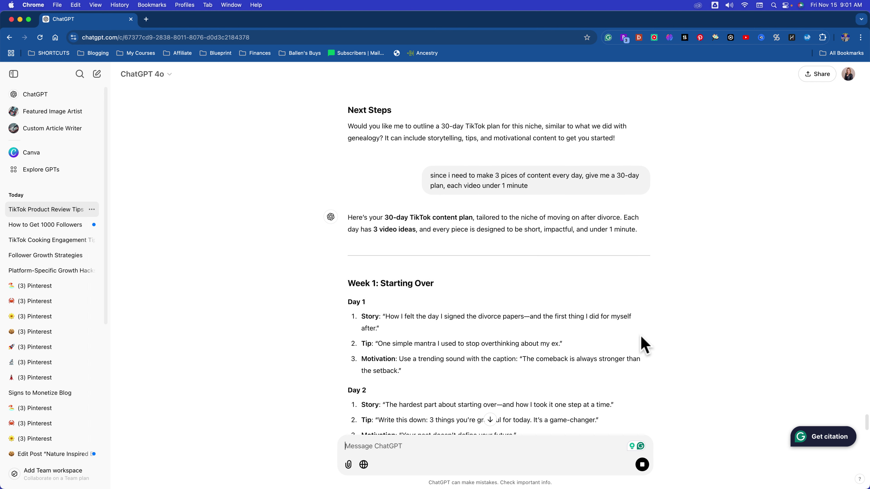
{"action": "scroll", "coordinate": [416, 356], "scroll_direction": "down", "scroll_amount": 2}
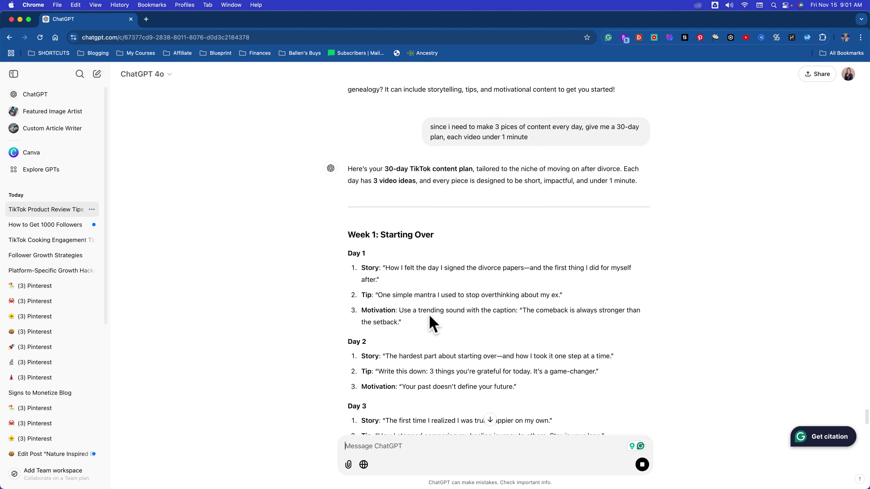
{"action": "scroll", "coordinate": [425, 308], "scroll_direction": "down", "scroll_amount": 2}
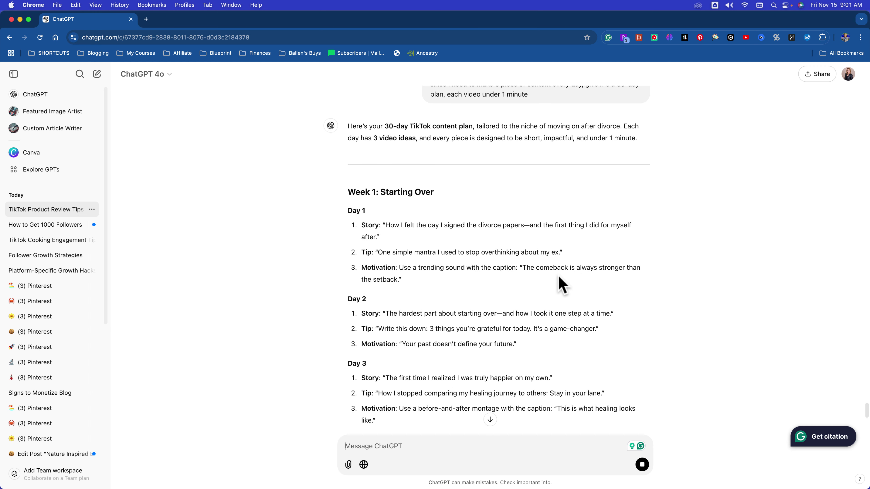
{"action": "scroll", "coordinate": [425, 301], "scroll_direction": "down", "scroll_amount": 10}
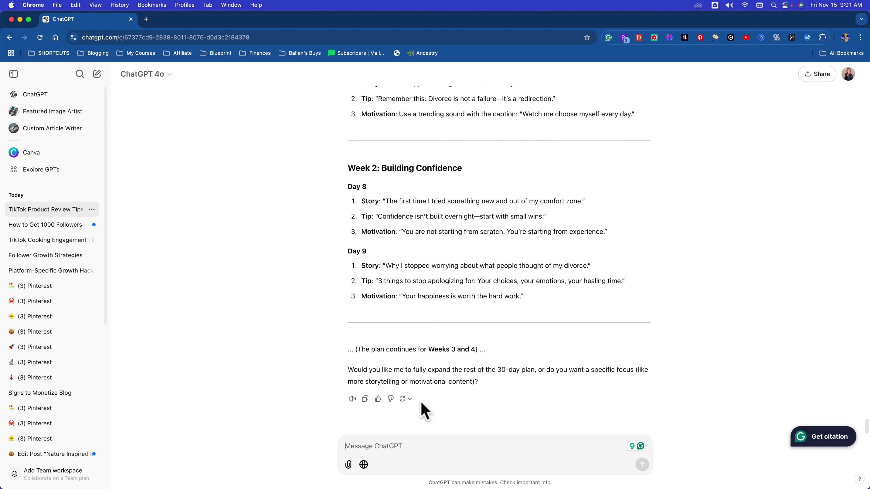
Step: Send 'do the next week' to extend the plan through Day 9
{"action": "type", "text": "do the next week"}
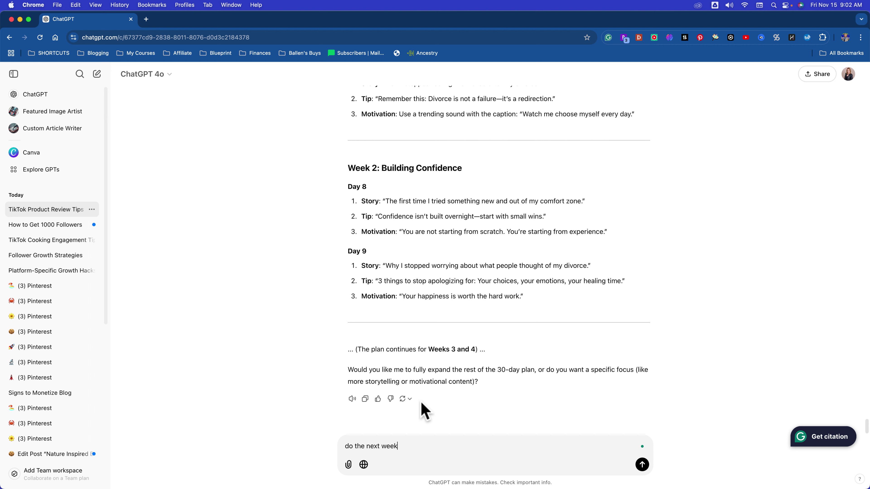
{"action": "key", "text": "Return"}
{"action": "scroll", "coordinate": [398, 282], "scroll_direction": "up", "scroll_amount": 15}
{"action": "scroll", "coordinate": [464, 298], "scroll_direction": "down", "scroll_amount": 14}
{"action": "scroll", "coordinate": [464, 298], "scroll_direction": "up", "scroll_amount": 5}
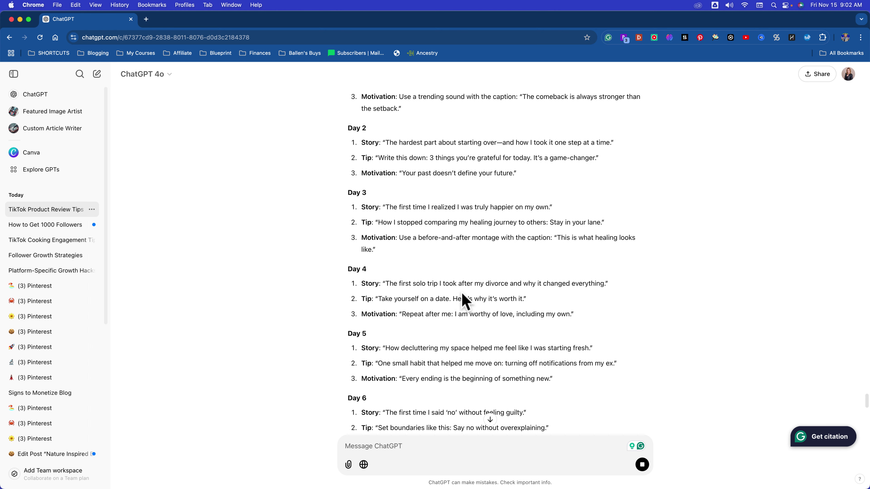
{"action": "scroll", "coordinate": [459, 290], "scroll_direction": "up", "scroll_amount": 8}
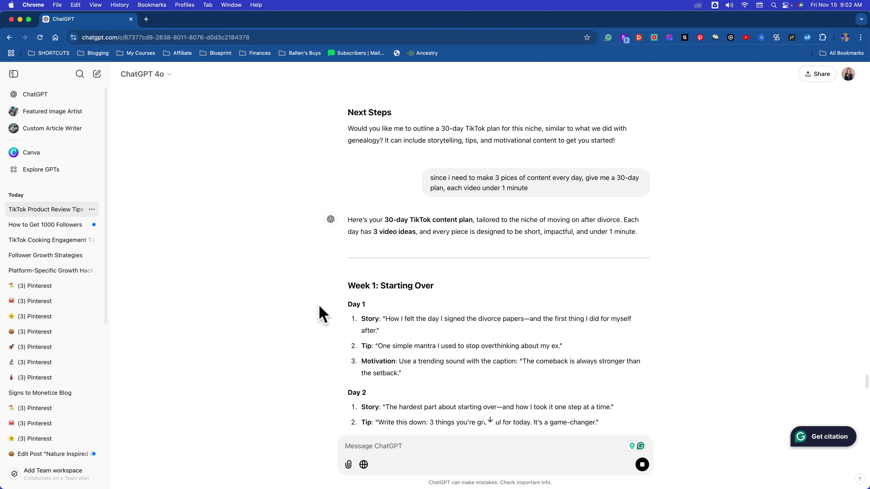
{"action": "left_click", "coordinate": [92, 210]}
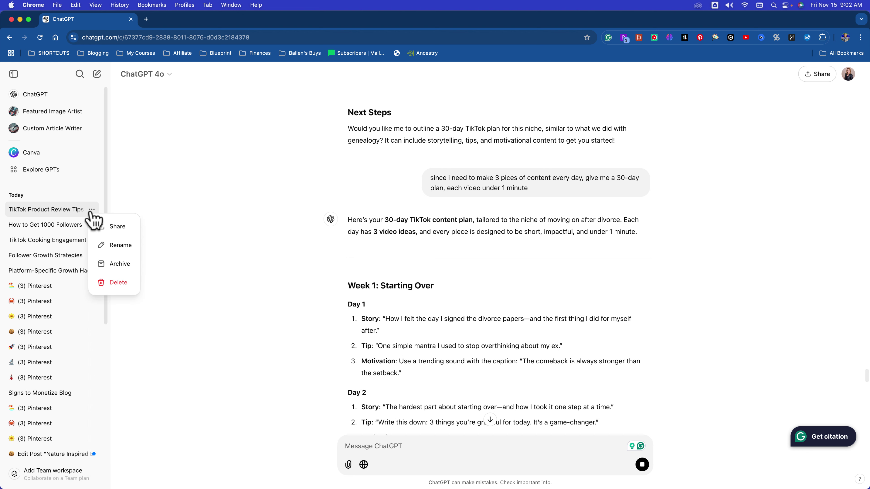
{"action": "left_click", "coordinate": [109, 244]}
{"action": "left_click_drag", "start_coordinate": [49, 210], "coordinate": [8, 209]}
{"action": "type", "text": "Divo"}
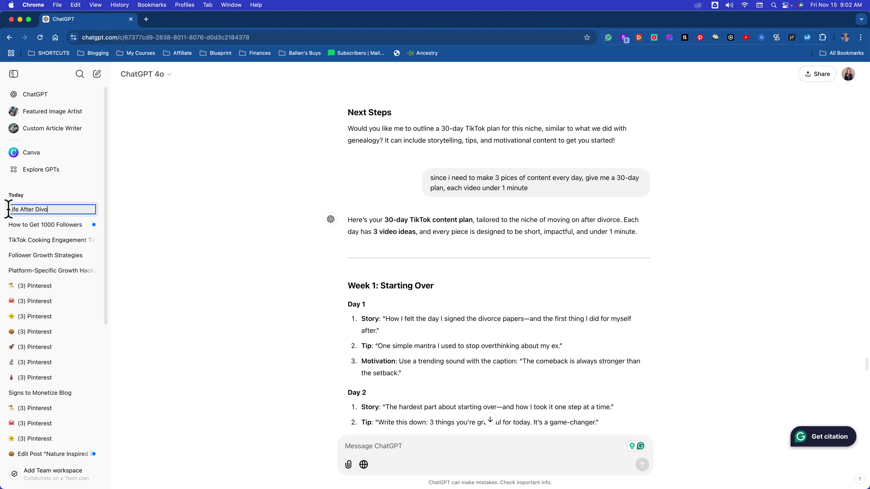
{"action": "type", "text": "fe After Divorce Topics"}
{"action": "key", "text": "Return"}
{"action": "scroll", "coordinate": [415, 302], "scroll_direction": "down", "scroll_amount": 20}
{"action": "scroll", "coordinate": [418, 306], "scroll_direction": "down", "scroll_amount": 9}
{"action": "scroll", "coordinate": [465, 305], "scroll_direction": "down", "scroll_amount": 3}
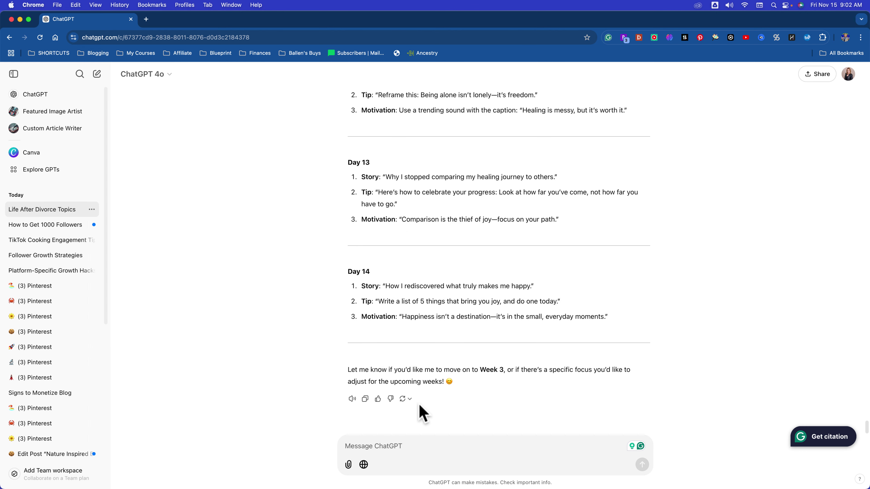
{"action": "scroll", "coordinate": [420, 381], "scroll_direction": "up", "scroll_amount": 20}
Step: Request a 30-day TikTok plan for a family-focused quick, easy meals cooking niche
{"action": "left_click", "coordinate": [393, 440]}
{"action": "type", "text": "let'"}
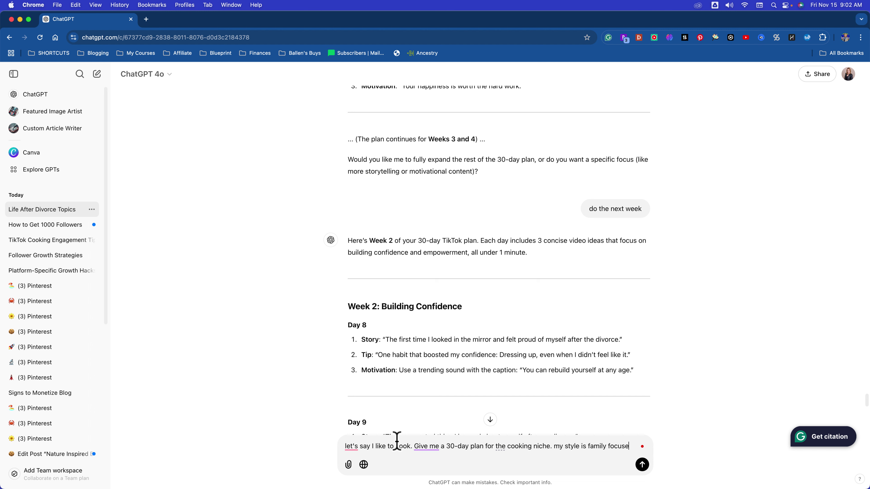
{"action": "type", "text": "uick, easy"}
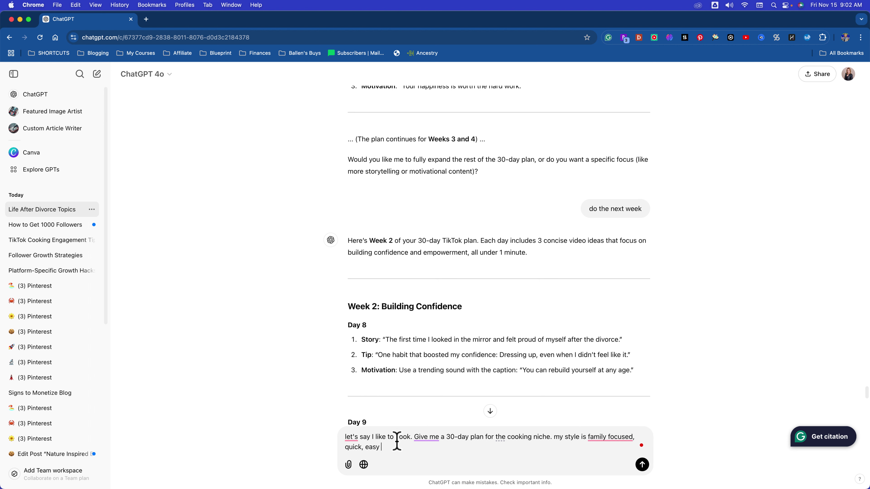
{"action": "type", "text": " meal"}
{"action": "key", "text": "Return"}
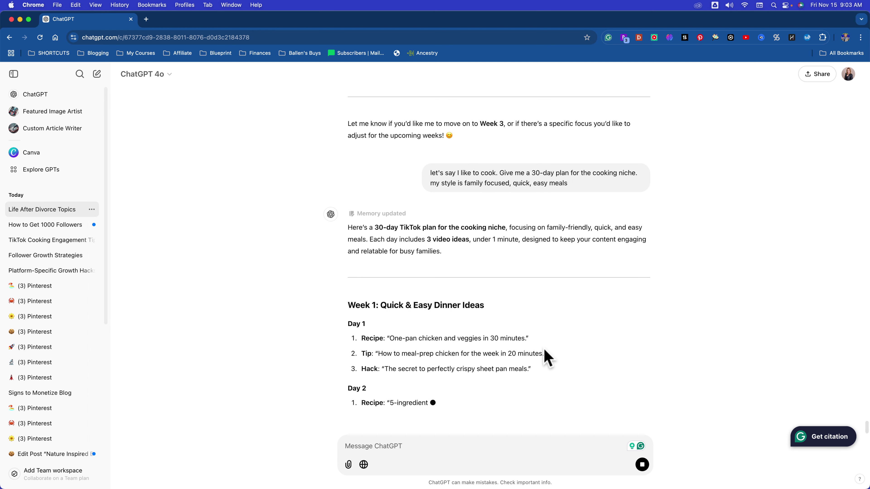
Step: Review the Week 1 daily recipes, tips and hacks, highlighting the Day 3 recipe
{"action": "scroll", "coordinate": [462, 359], "scroll_direction": "up", "scroll_amount": 1}
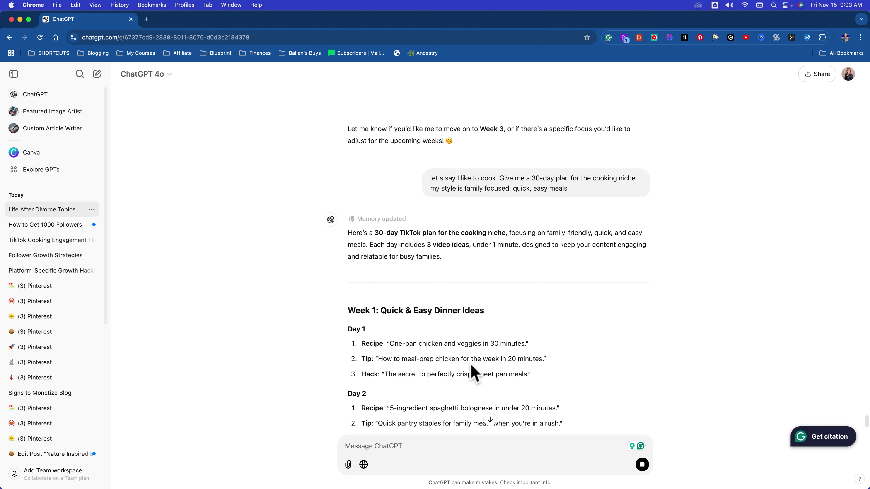
{"action": "scroll", "coordinate": [515, 365], "scroll_direction": "down", "scroll_amount": 3}
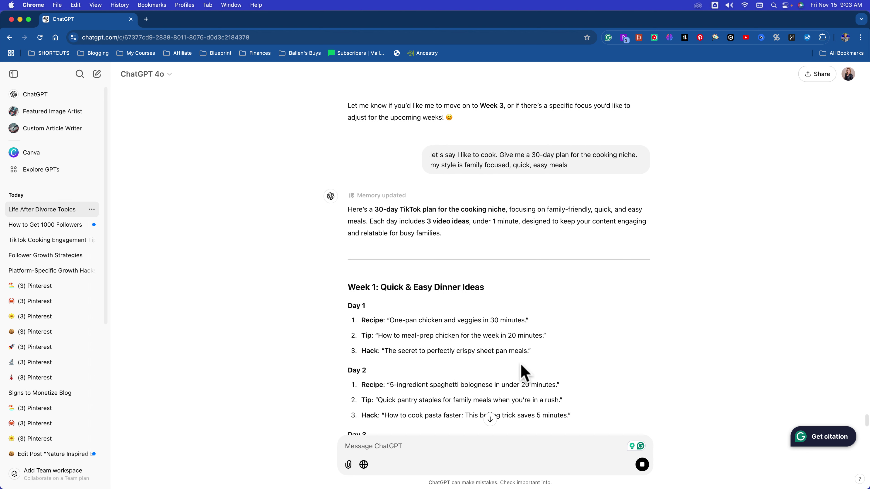
{"action": "scroll", "coordinate": [514, 365], "scroll_direction": "down", "scroll_amount": 1}
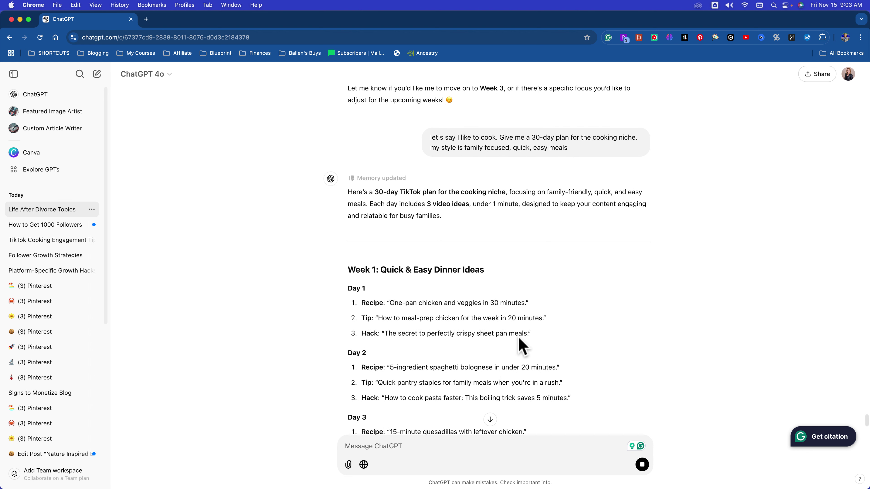
{"action": "scroll", "coordinate": [549, 341], "scroll_direction": "down", "scroll_amount": 10}
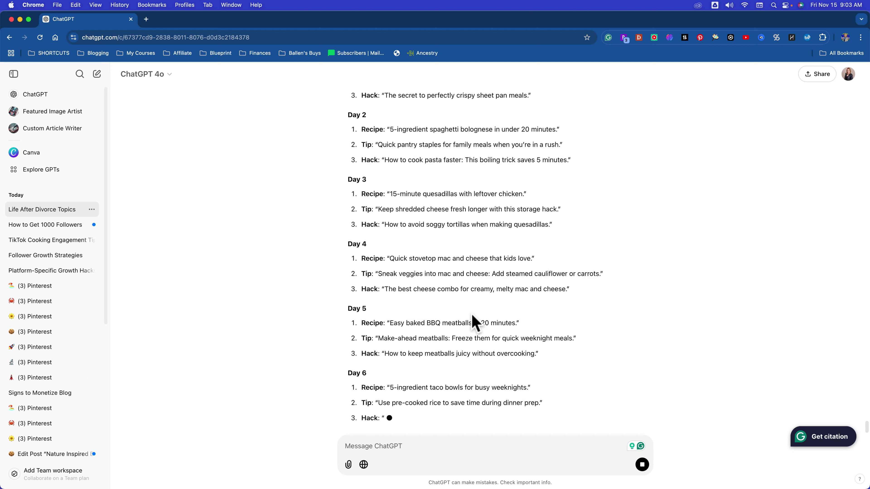
{"action": "scroll", "coordinate": [466, 305], "scroll_direction": "up", "scroll_amount": 4}
{"action": "scroll", "coordinate": [443, 301], "scroll_direction": "up", "scroll_amount": 1}
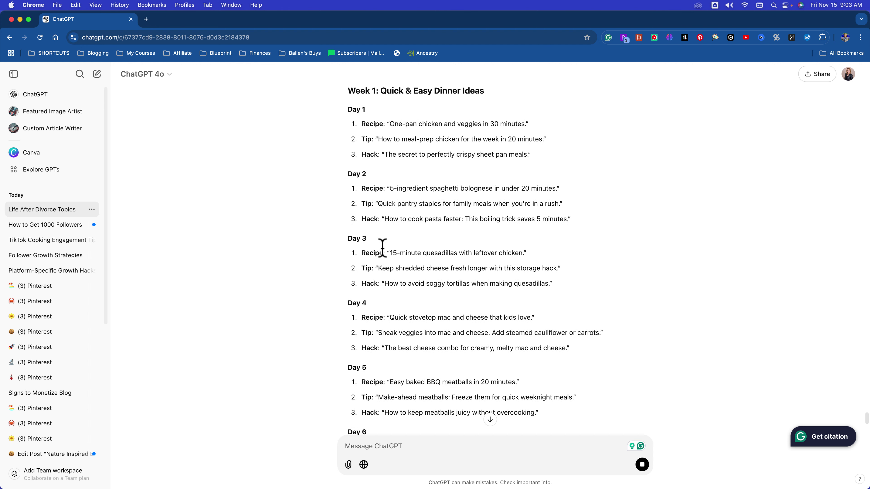
{"action": "left_click_drag", "start_coordinate": [390, 254], "coordinate": [528, 255]}
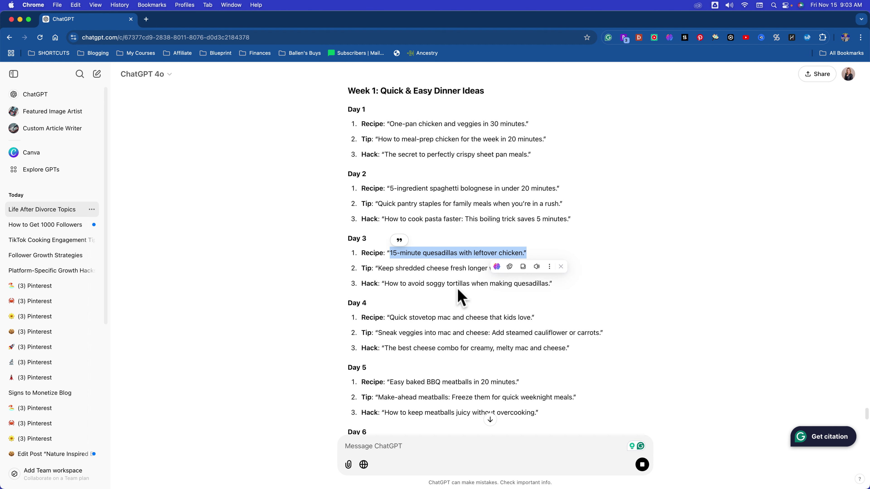
{"action": "left_click", "coordinate": [461, 304]}
{"action": "scroll", "coordinate": [404, 274], "scroll_direction": "up", "scroll_amount": 1}
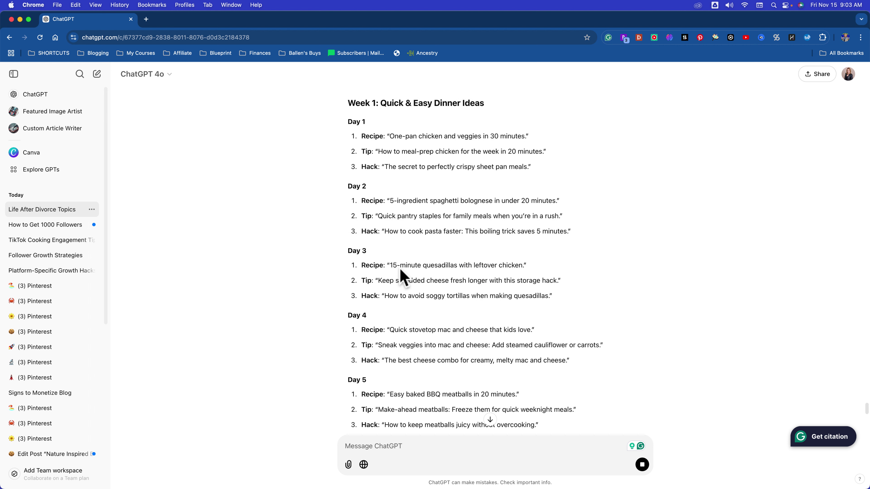
{"action": "scroll", "coordinate": [402, 296], "scroll_direction": "down", "scroll_amount": 6}
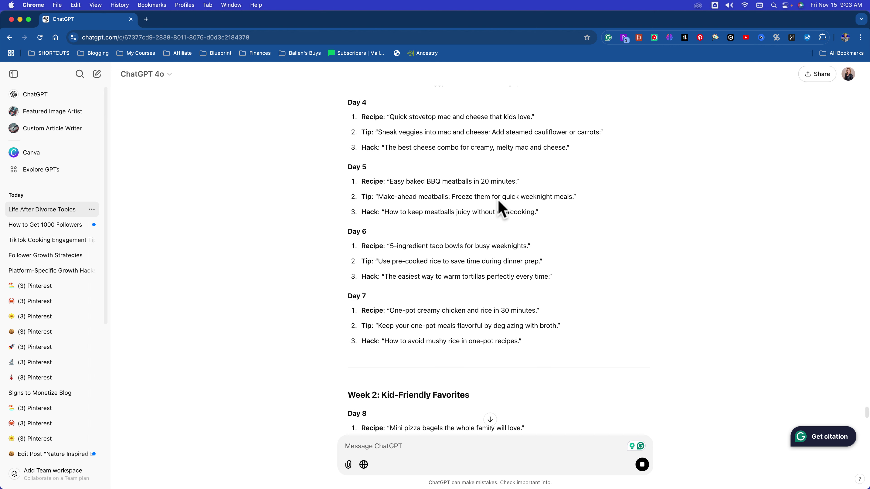
Step: Send 'give me 4 weeks and put them in a table' and scroll the weekly tables
{"action": "scroll", "coordinate": [432, 359], "scroll_direction": "down", "scroll_amount": 1}
{"action": "scroll", "coordinate": [428, 384], "scroll_direction": "down", "scroll_amount": 6}
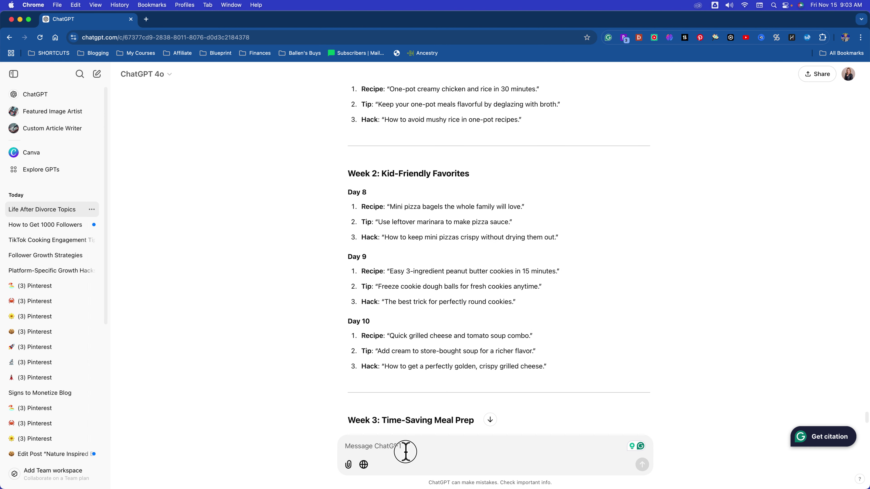
{"action": "type", "text": "give"}
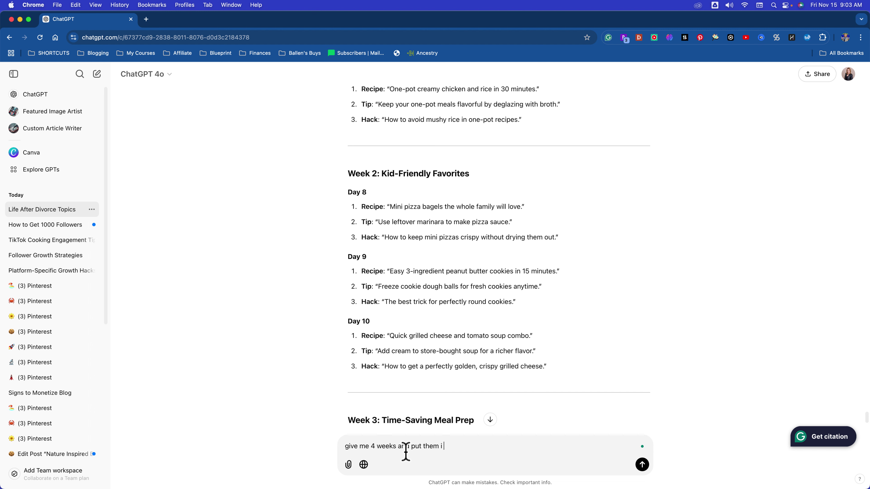
{"action": "type", "text": "me 4 weeks and put them in a table"}
{"action": "key", "text": "Return"}
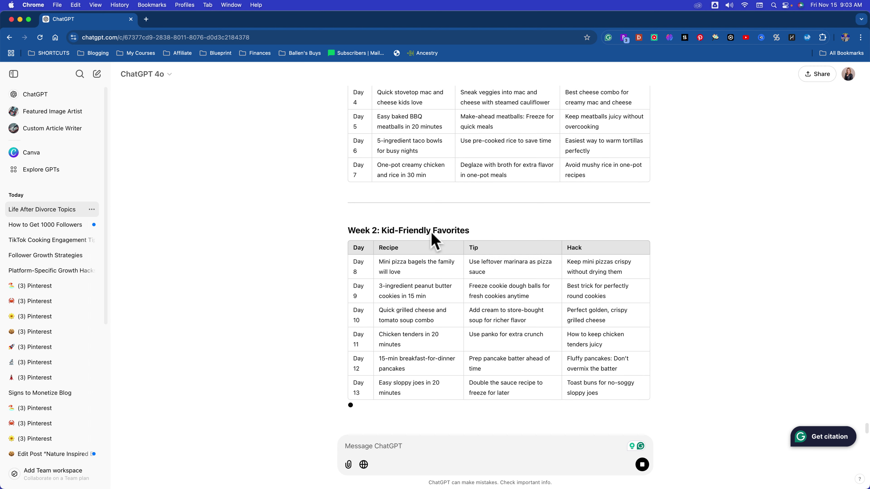
{"action": "scroll", "coordinate": [411, 254], "scroll_direction": "up", "scroll_amount": 10}
{"action": "scroll", "coordinate": [487, 317], "scroll_direction": "down", "scroll_amount": 10}
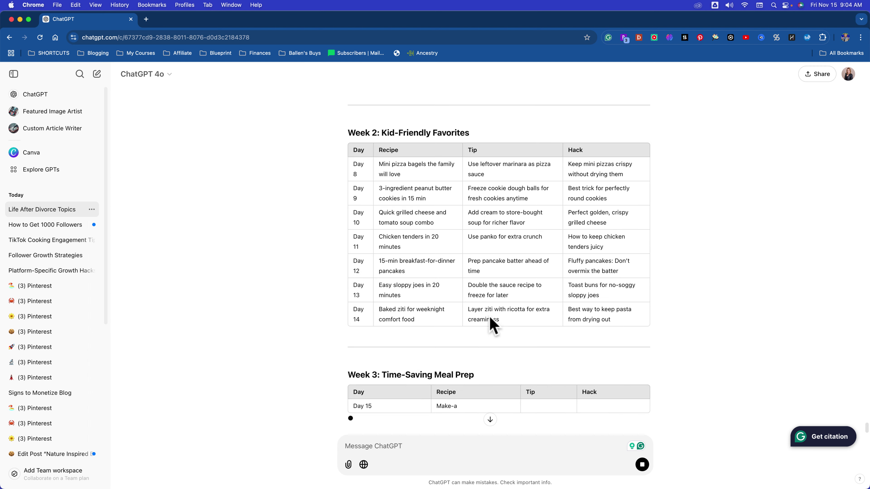
{"action": "scroll", "coordinate": [488, 322], "scroll_direction": "down", "scroll_amount": 3}
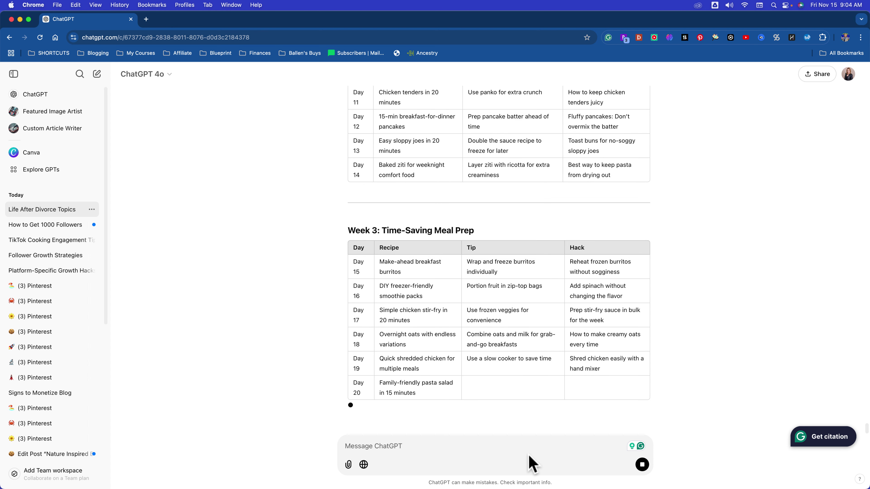
{"action": "left_click", "coordinate": [641, 465]}
Step: Request the plan as a calendar starting January 1st, 2025, dropping the weekly categories
{"action": "type", "text": "I"}
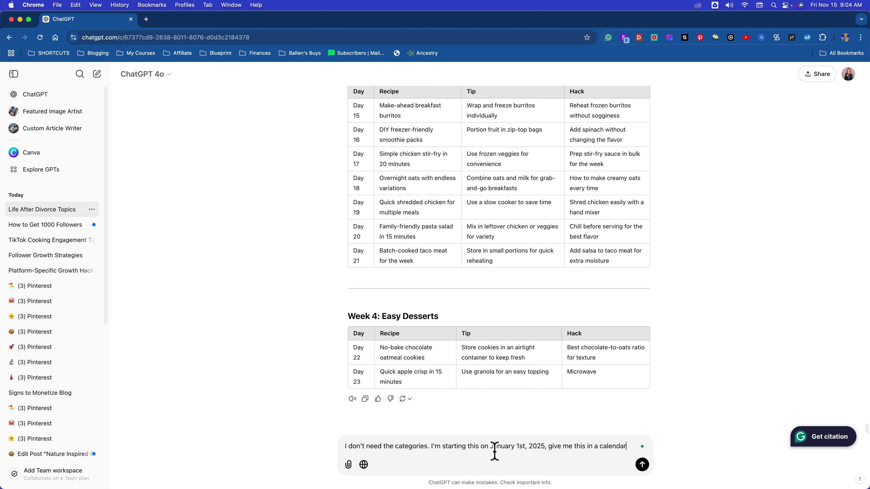
{"action": "key", "text": "Return"}
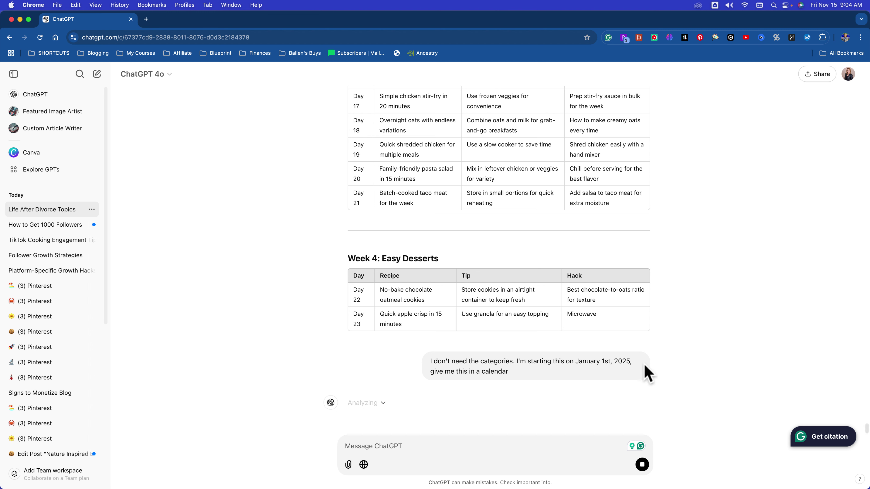
Step: Back in the chat, quote the crispy sheet pan meals cell of the January 2025 calendar
{"action": "mouse_move", "coordinate": [695, 486]}
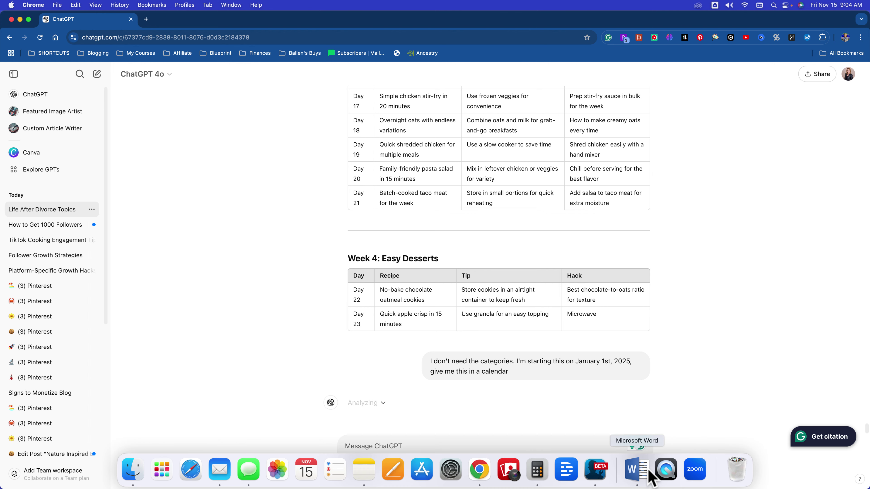
{"action": "left_click", "coordinate": [597, 480]}
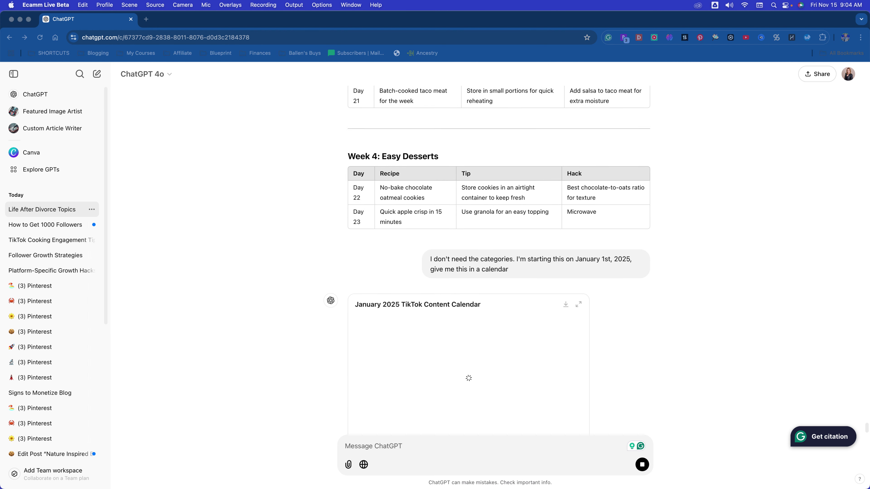
{"action": "left_click", "coordinate": [692, 371]}
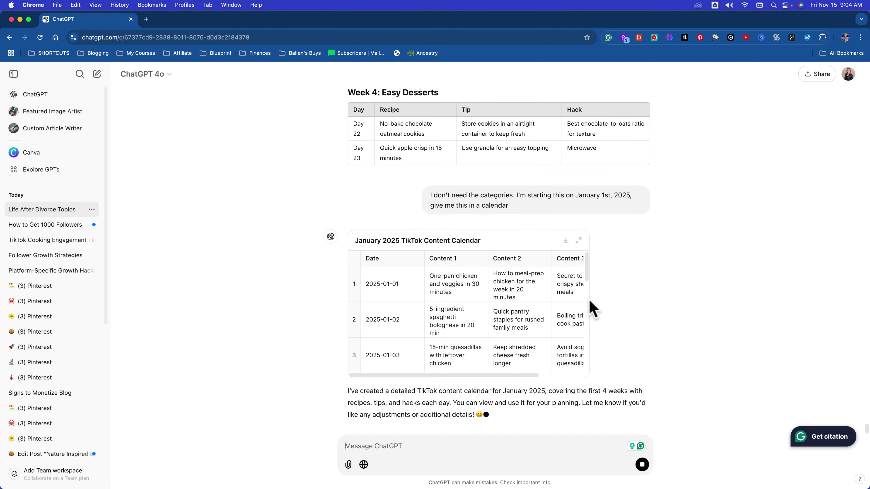
{"action": "scroll", "coordinate": [452, 338], "scroll_direction": "up", "scroll_amount": 2}
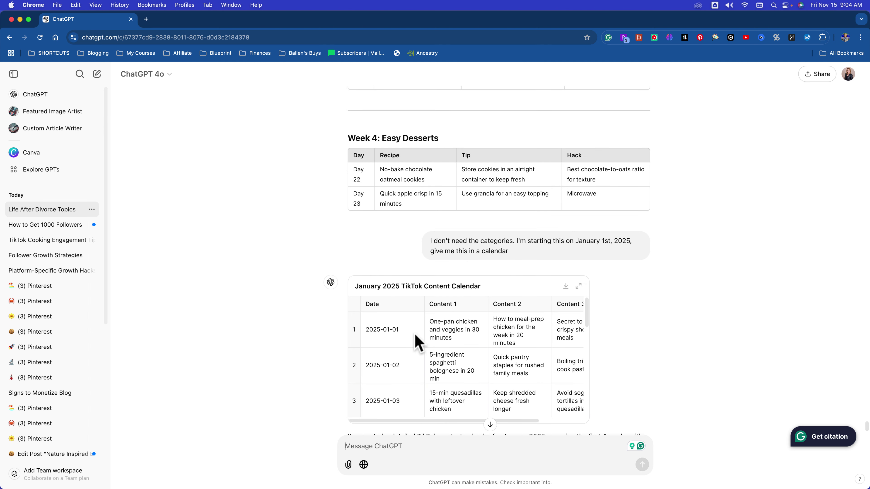
{"action": "left_click", "coordinate": [454, 338]}
{"action": "left_click", "coordinate": [515, 333]}
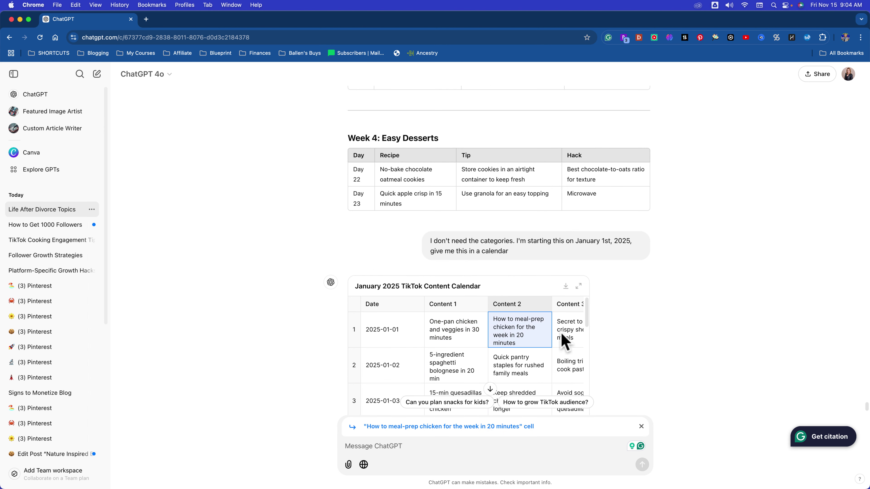
{"action": "left_click", "coordinate": [568, 336]}
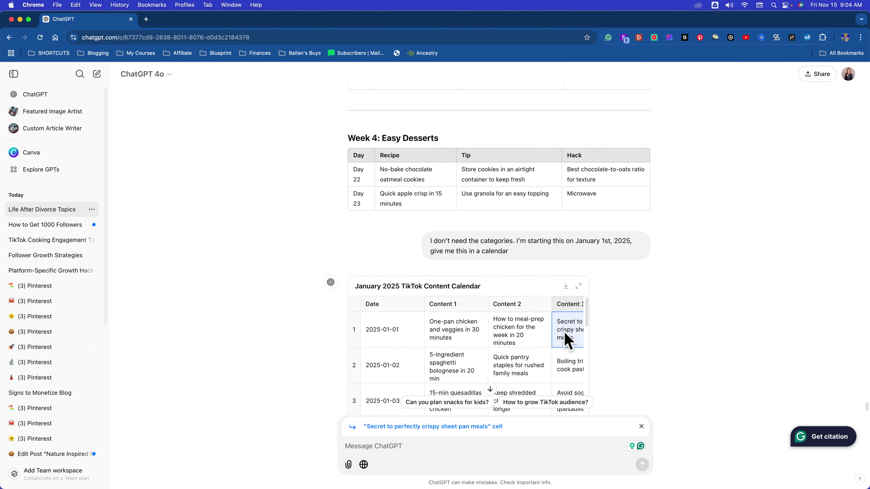
Step: View the TikTok content calendar full-width, then collapse it back into the chat
{"action": "left_click", "coordinate": [579, 287]}
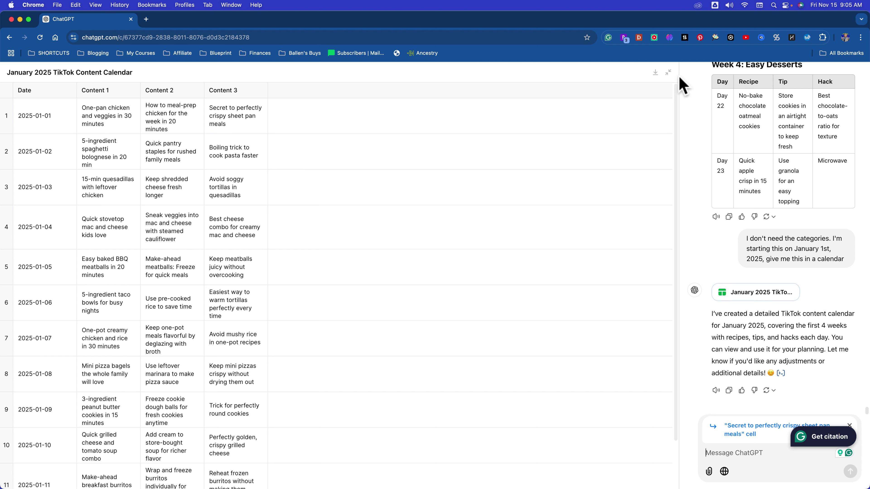
{"action": "left_click", "coordinate": [669, 73]}
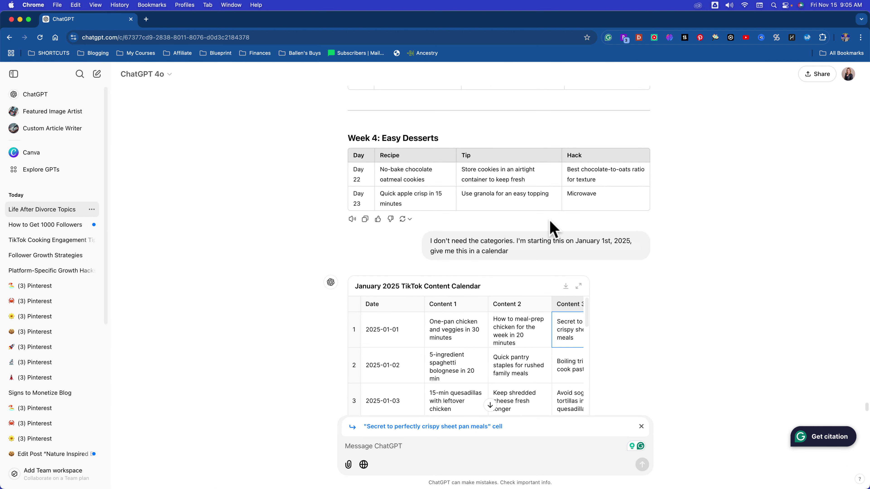
{"action": "left_click", "coordinate": [337, 114]}
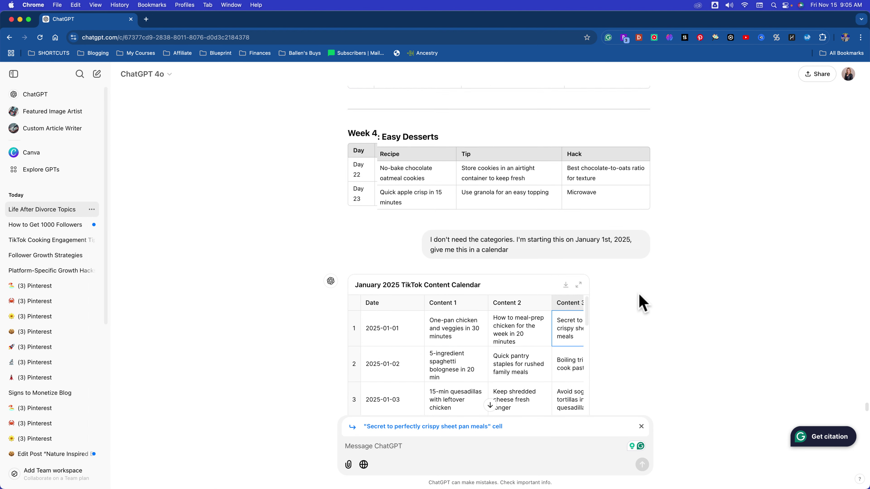
{"action": "scroll", "coordinate": [643, 303], "scroll_direction": "down", "scroll_amount": 3}
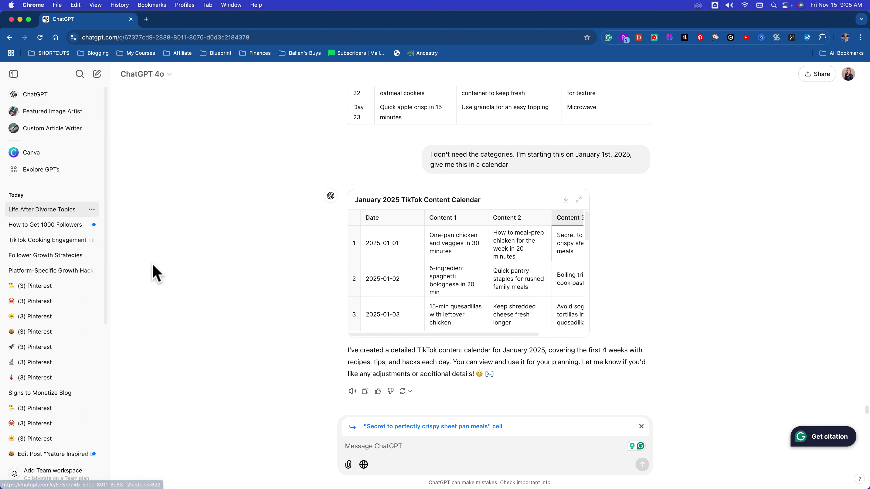
Step: Start a new chat asking for help with Pinterest blogging and choosing a niche, one question at a time
{"action": "left_click", "coordinate": [97, 74]}
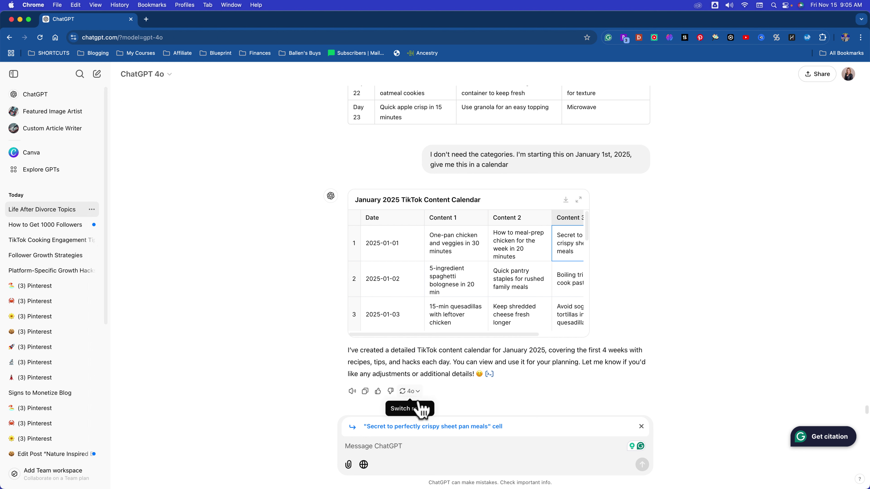
{"action": "type", "text": "I want t"}
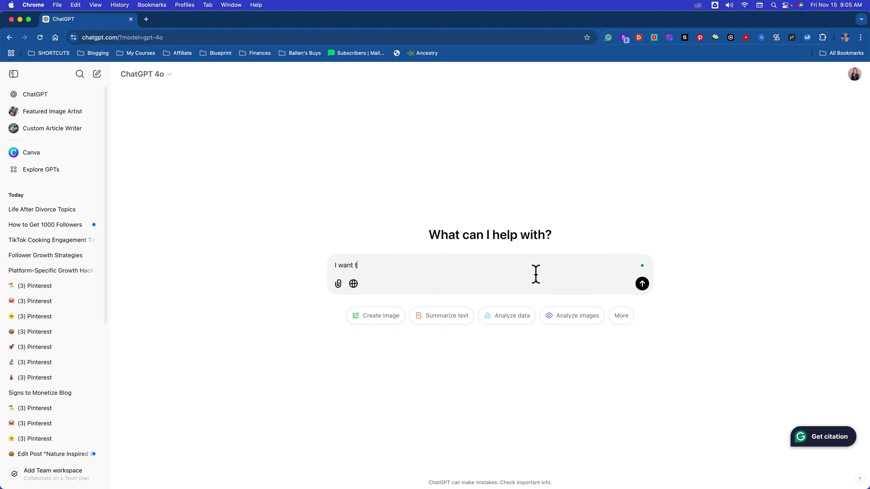
{"action": "type", "text": "o do pitnerest, I hear you can make money as a blogger. help me decide my niche."}
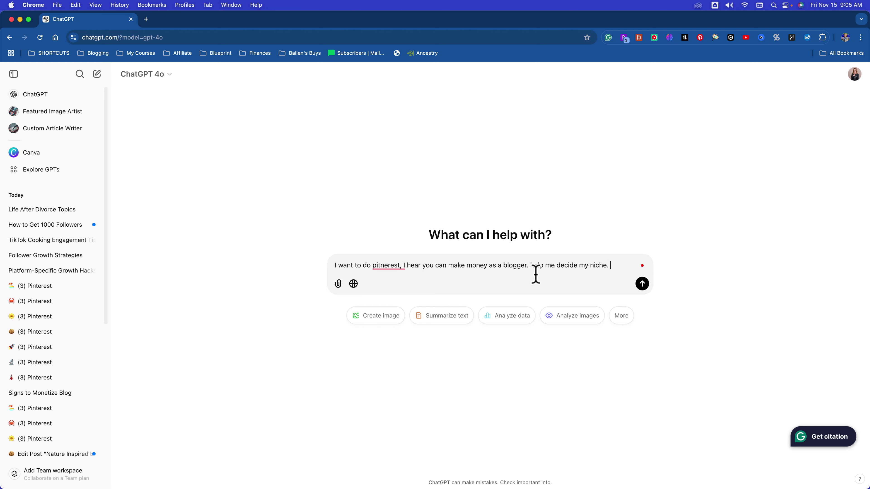
{"action": "type", "text": "ask one question at"}
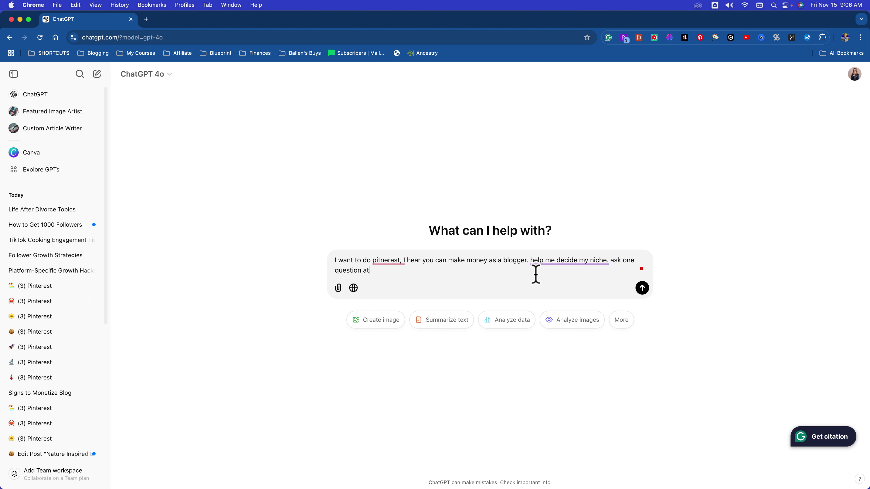
{"action": "type", "text": " a time"}
{"action": "key", "text": "Return"}
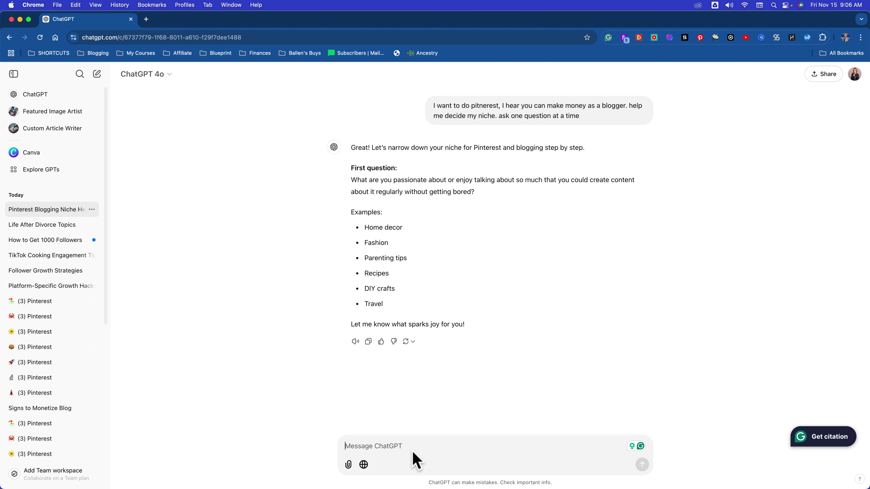
Step: Ask for more niche options, read them, then reply 'let's go with side hustles'
{"action": "type", "text": "gie me "}
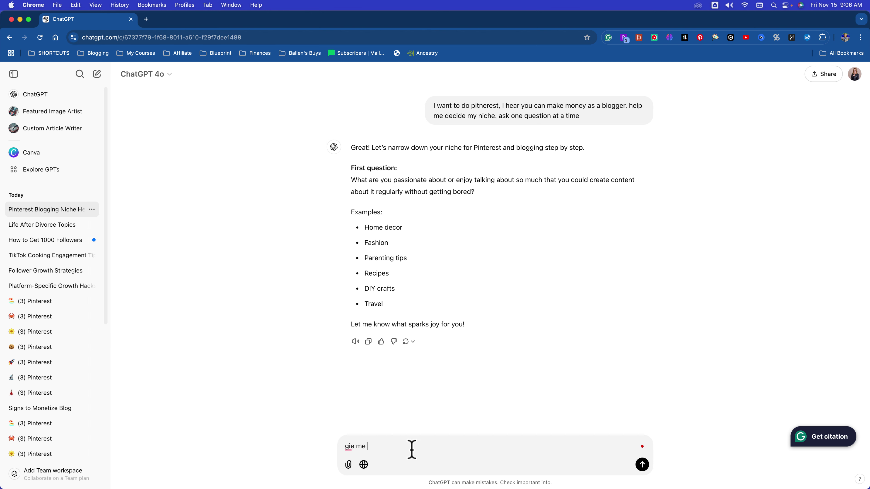
{"action": "type", "text": "more options"}
{"action": "key", "text": "Return"}
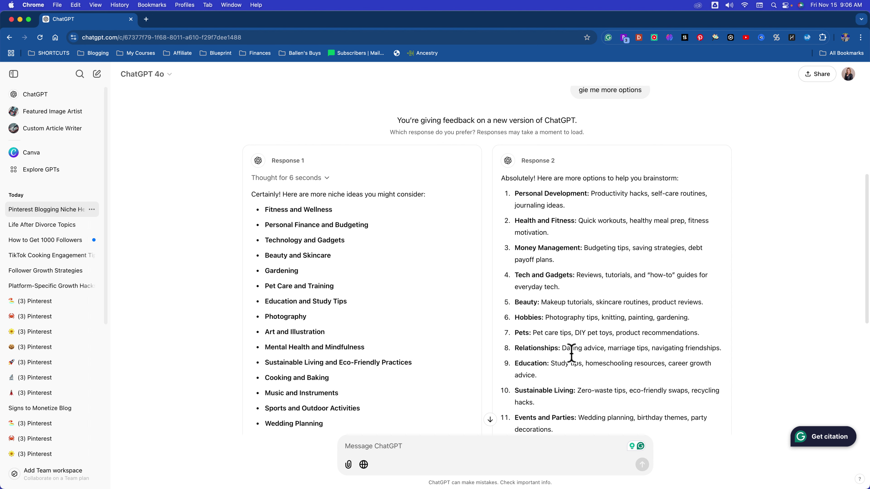
{"action": "scroll", "coordinate": [575, 358], "scroll_direction": "down", "scroll_amount": 5}
{"action": "scroll", "coordinate": [575, 358], "scroll_direction": "down", "scroll_amount": 4}
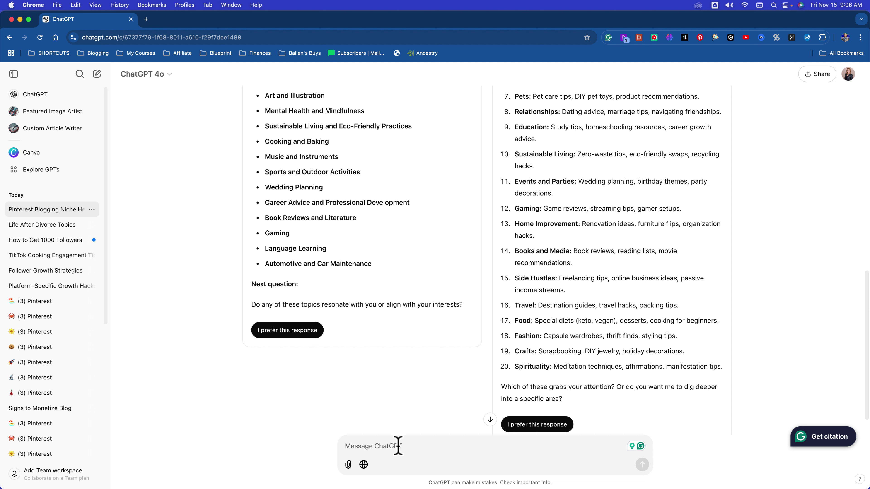
{"action": "type", "text": "let's go with side hustles"}
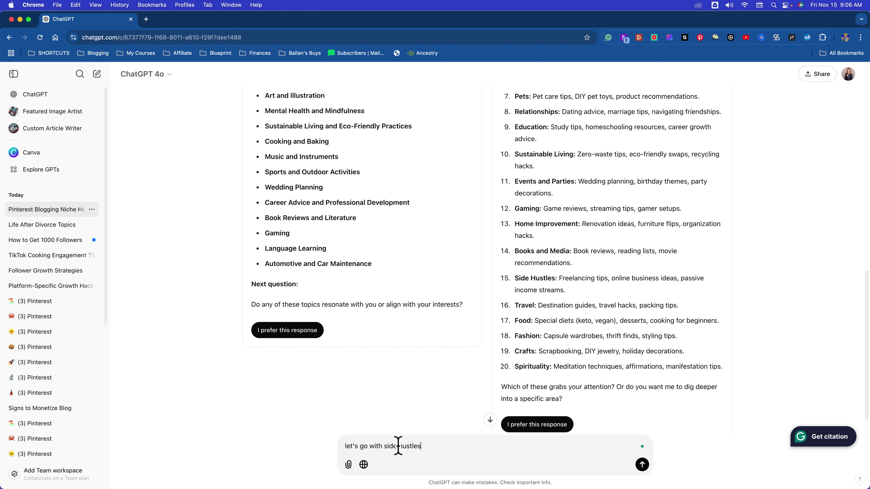
{"action": "key", "text": "Return"}
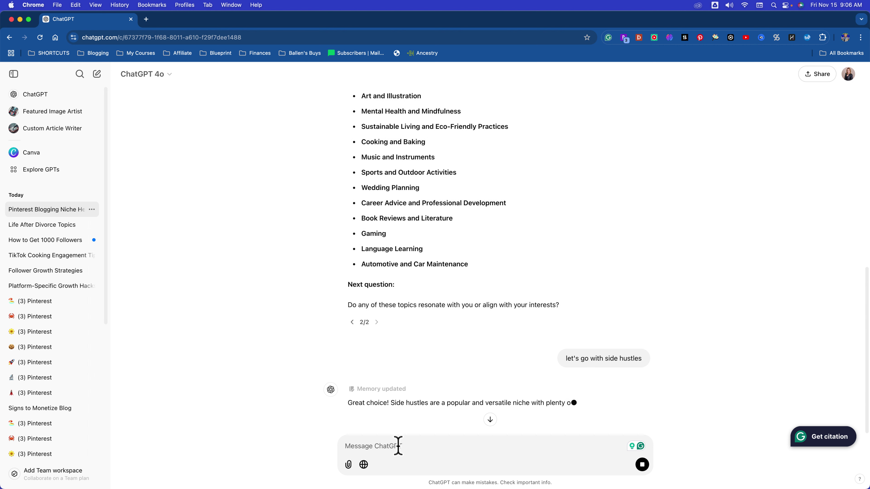
Step: Answer that the focus is money-making side hustles using AI writing and image tools
{"action": "scroll", "coordinate": [562, 308], "scroll_direction": "down", "scroll_amount": 3}
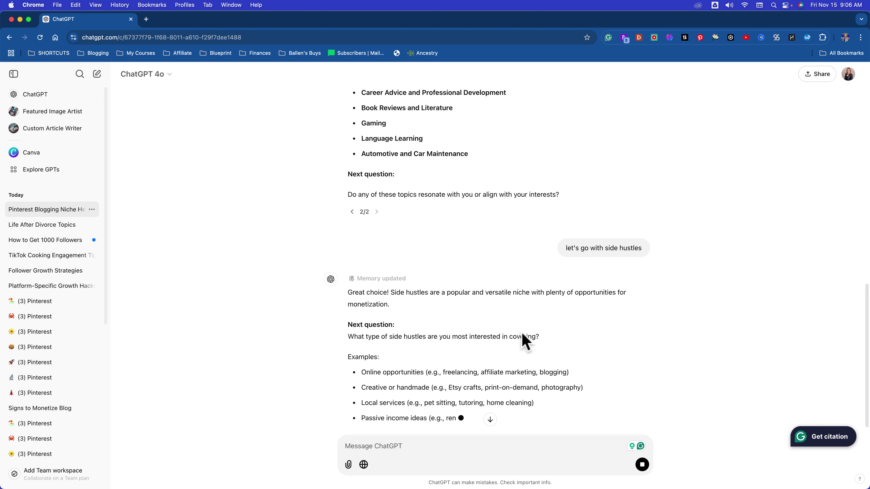
{"action": "scroll", "coordinate": [458, 356], "scroll_direction": "down", "scroll_amount": 3}
{"action": "type", "text": "whatever ones make money. I plan to use an AI writing tool and imag"}
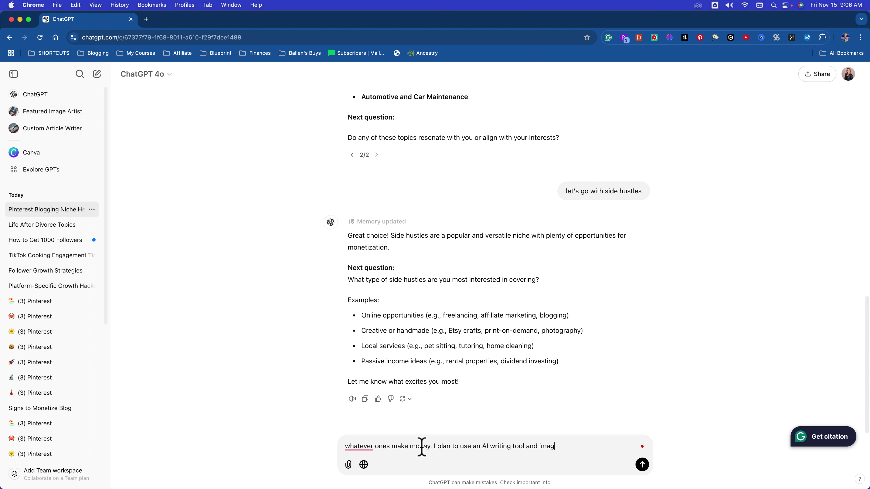
{"action": "type", "text": "or"}
{"action": "key", "text": "Return"}
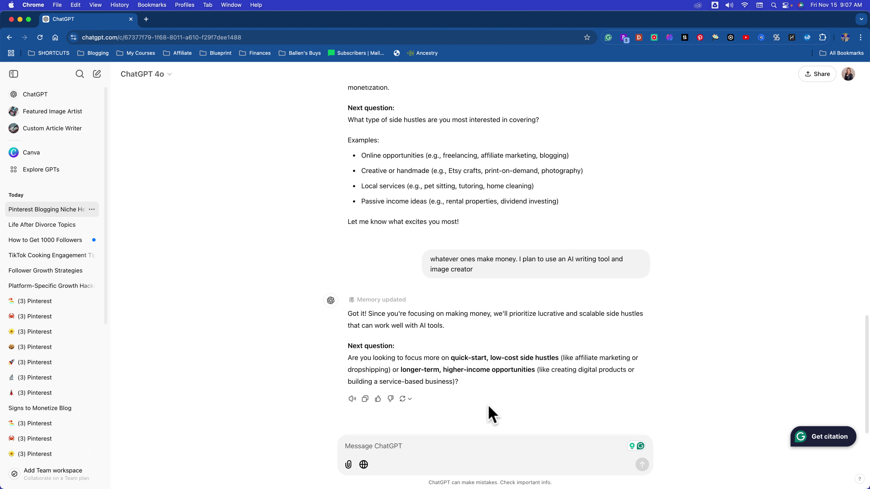
Step: Reply that the content should be all of the above, whichever performs best on Pinterest
{"action": "left_click", "coordinate": [431, 446]}
{"action": "type", "text": "all of"}
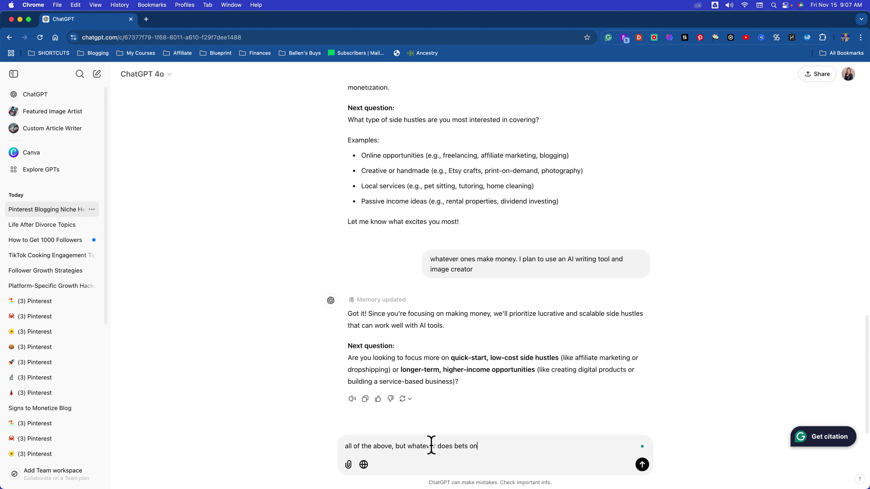
{"action": "type", "text": "the above, but whatever does bets on pinterest"}
{"action": "key", "text": "Return"}
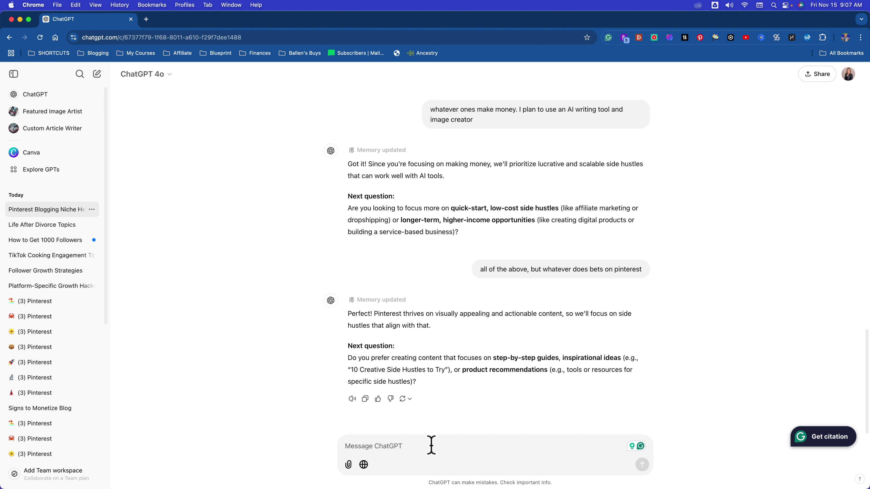
Step: Choose list style as the content format and retirees as the target audience
{"action": "type", "text": "I"}
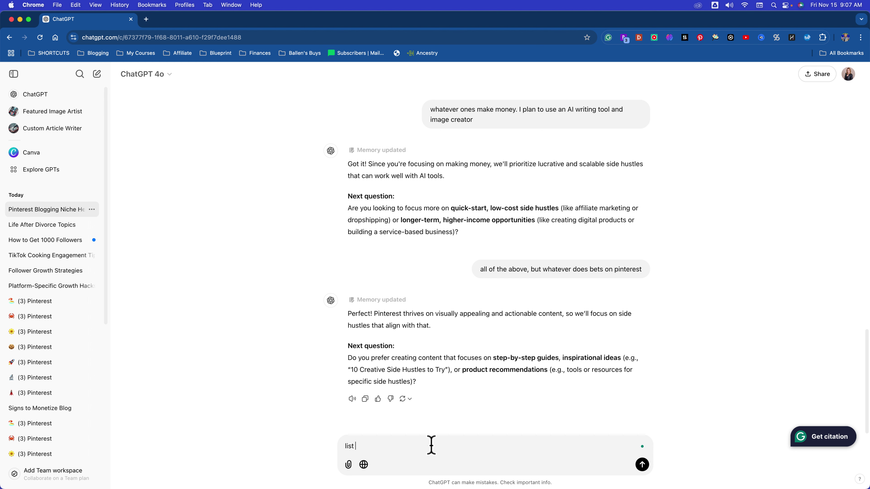
{"action": "key", "text": "Return"}
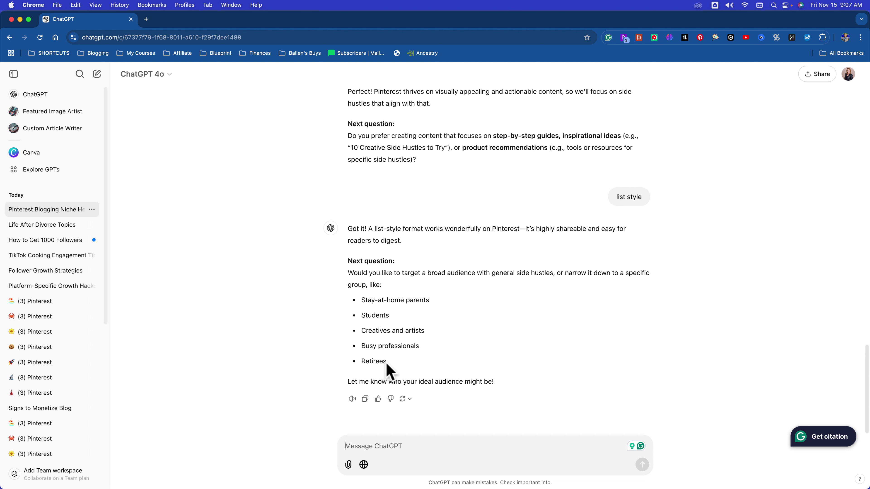
{"action": "left_click_drag", "start_coordinate": [394, 366], "coordinate": [356, 361]}
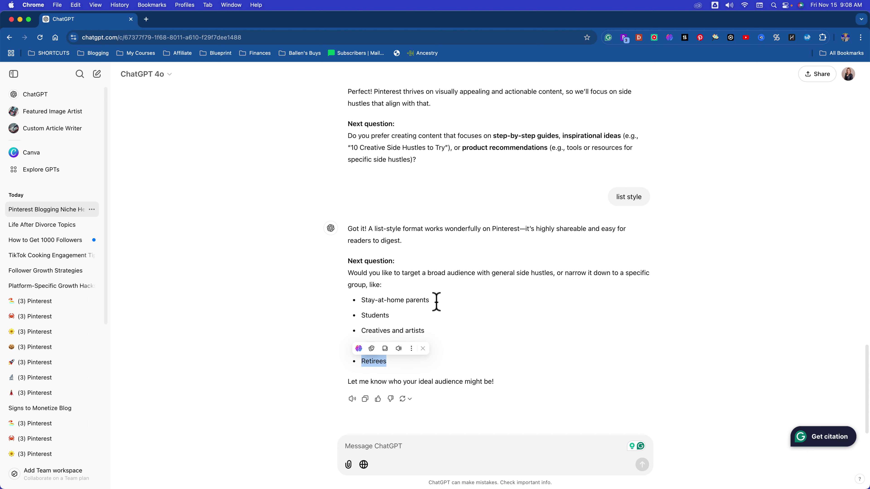
{"action": "left_click_drag", "start_coordinate": [434, 301], "coordinate": [349, 304]}
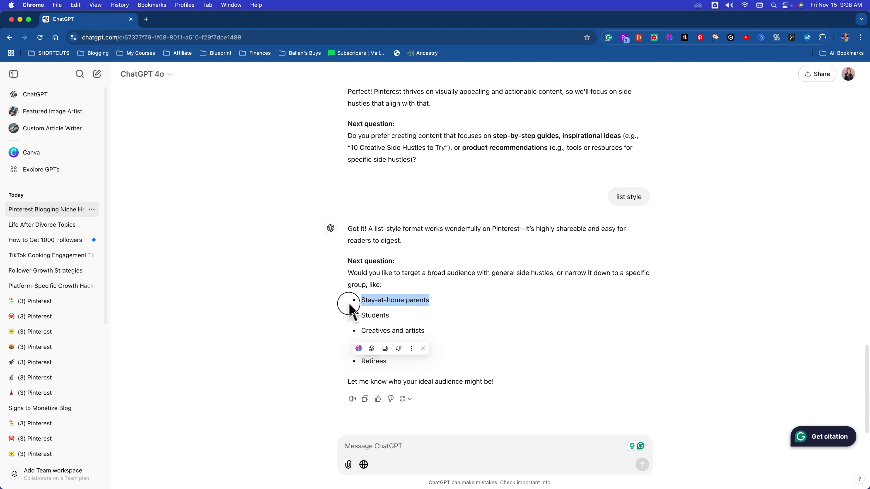
{"action": "left_click", "coordinate": [418, 307]}
{"action": "left_click_drag", "start_coordinate": [387, 361], "coordinate": [350, 361]}
{"action": "left_click", "coordinate": [420, 358]}
{"action": "left_click_drag", "start_coordinate": [420, 347], "coordinate": [361, 349]}
{"action": "double_click", "coordinate": [364, 363]}
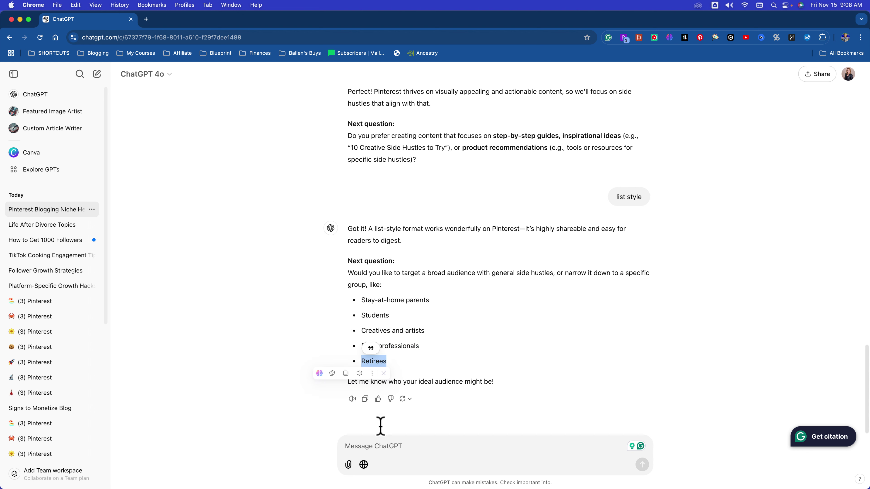
{"action": "left_click", "coordinate": [386, 453]}
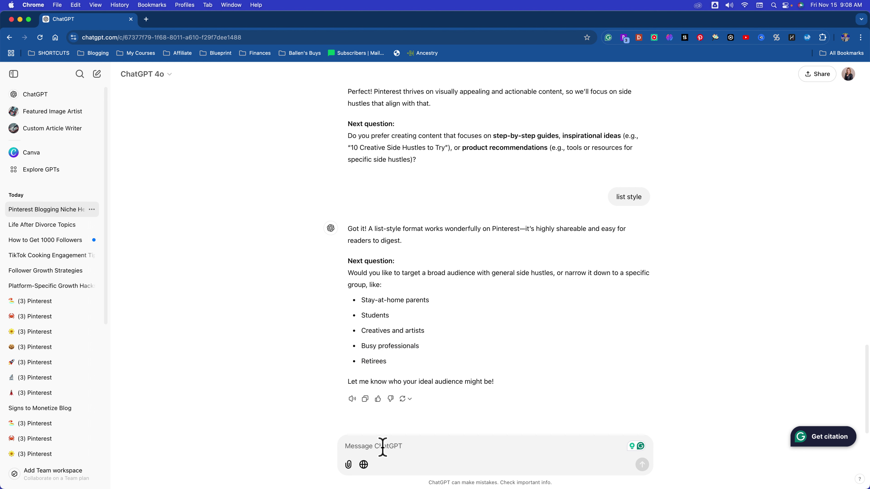
{"action": "type", "text": "retirees"}
{"action": "key", "text": "Return"}
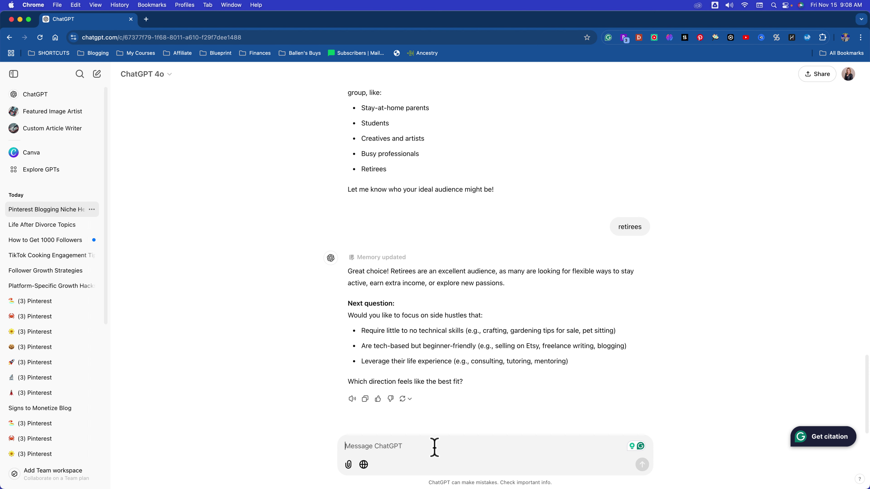
Step: Reply 'tech based', note the questions are getting too granular, and draft a blog-name request
{"action": "type", "text": "tech based"}
{"action": "key", "text": "Return"}
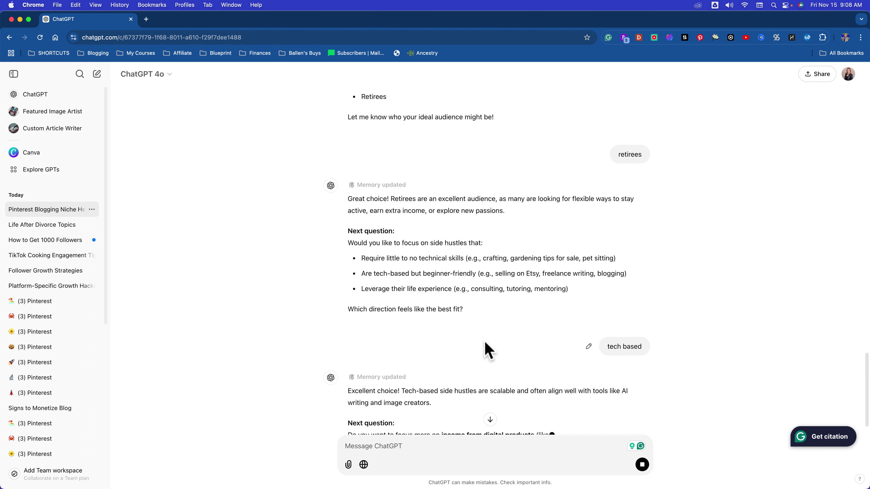
{"action": "scroll", "coordinate": [490, 356], "scroll_direction": "down", "scroll_amount": 3}
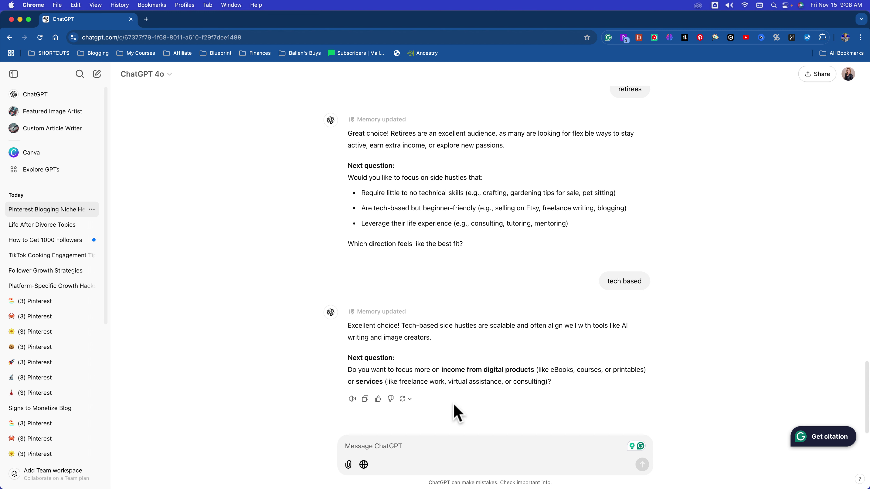
{"action": "left_click", "coordinate": [431, 446]}
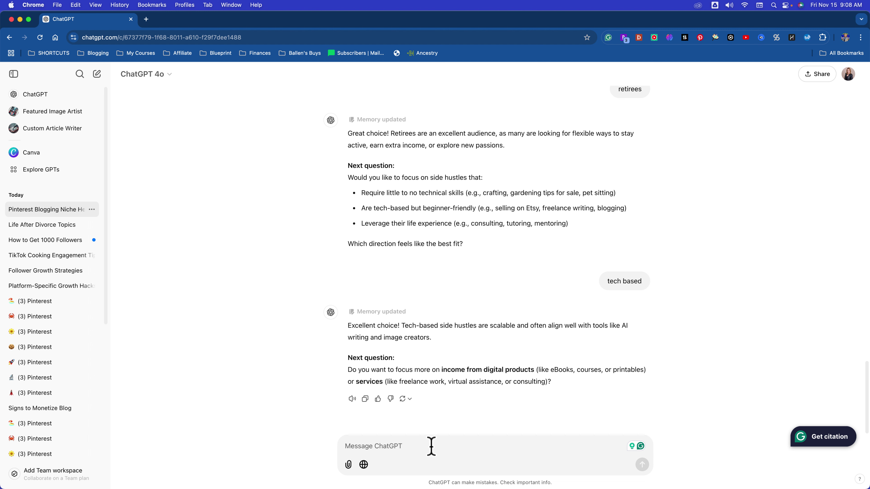
{"action": "type", "text": "i think we are getting to gra"}
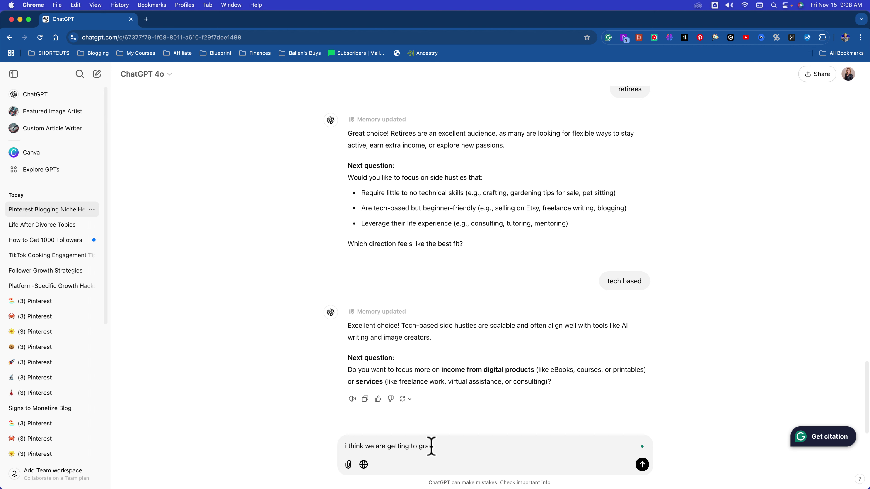
{"action": "type", "text": "nular"}
{"action": "key", "text": "Return"}
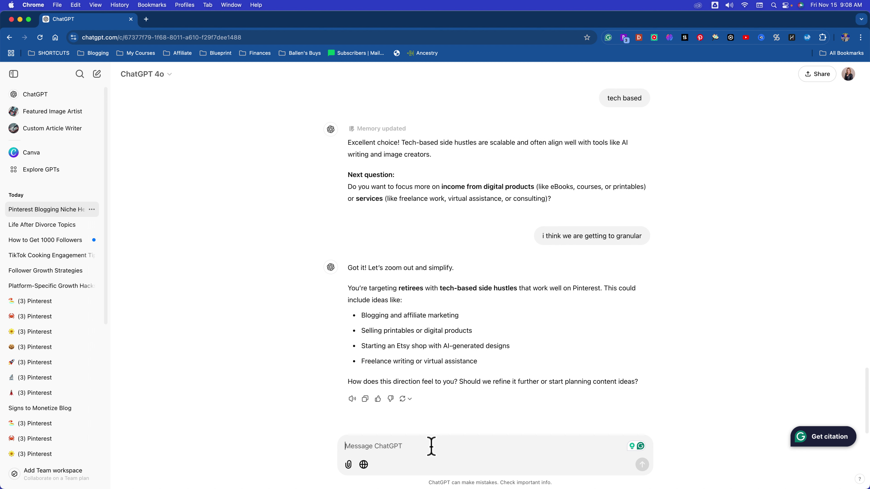
{"action": "type", "text": "let"}
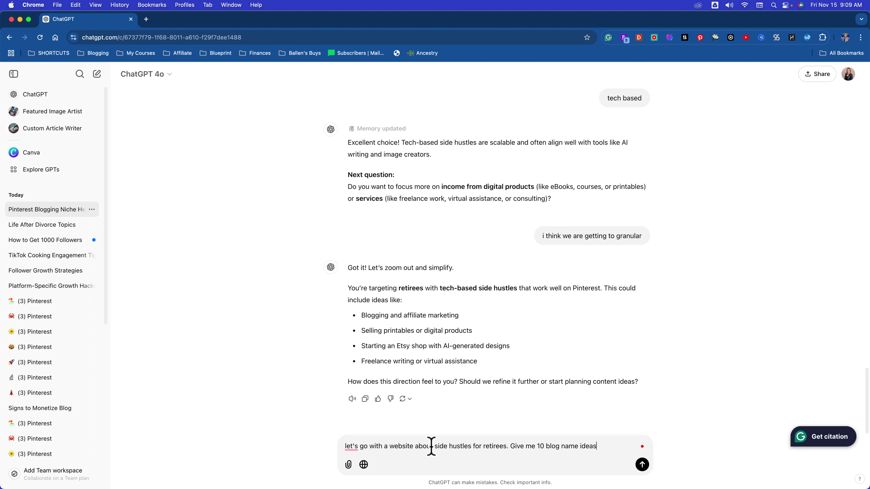
Step: Request 10 retiree blog names, then ask for them as .com names of three words or fewer
{"action": "key", "text": "Return"}
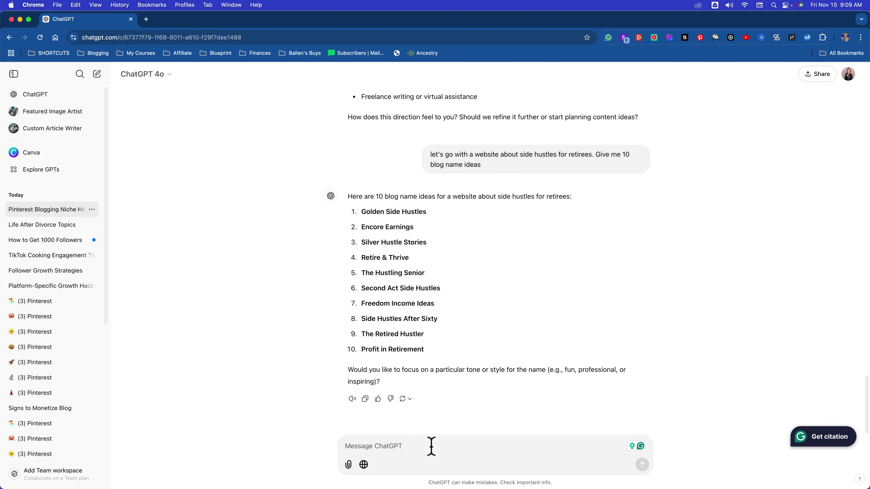
{"action": "type", "text": "I"}
{"action": "key", "text": "BackSpace"}
{"action": "type", "text": "mak"}
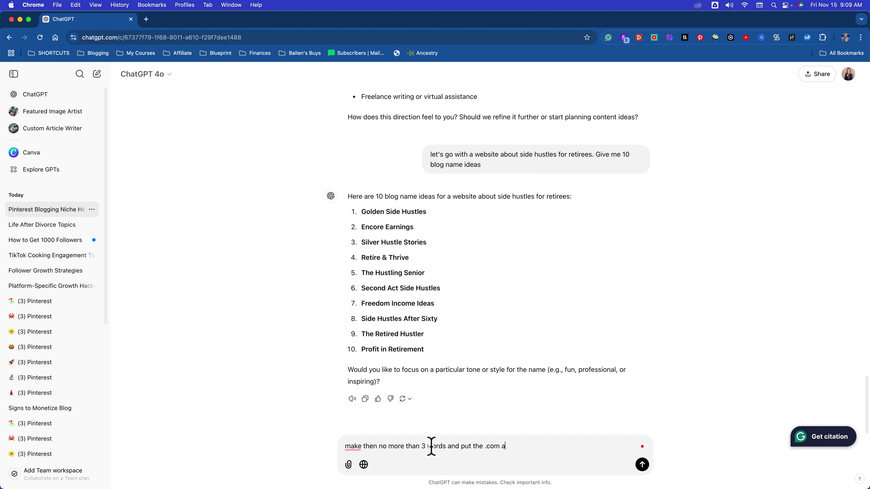
{"action": "key", "text": "Return"}
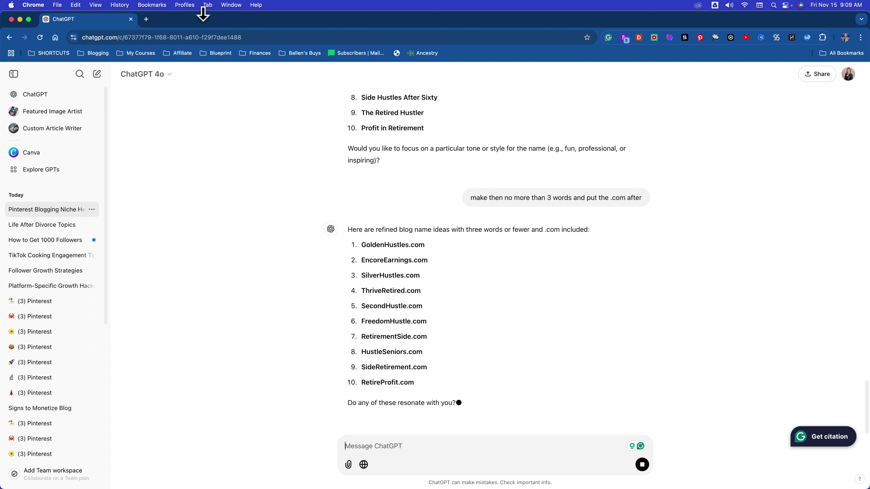
Step: Check goldenhustles.com in a new Chrome tab, find it unreachable, and close the tab
{"action": "left_click", "coordinate": [146, 20]}
{"action": "type", "text": "go"}
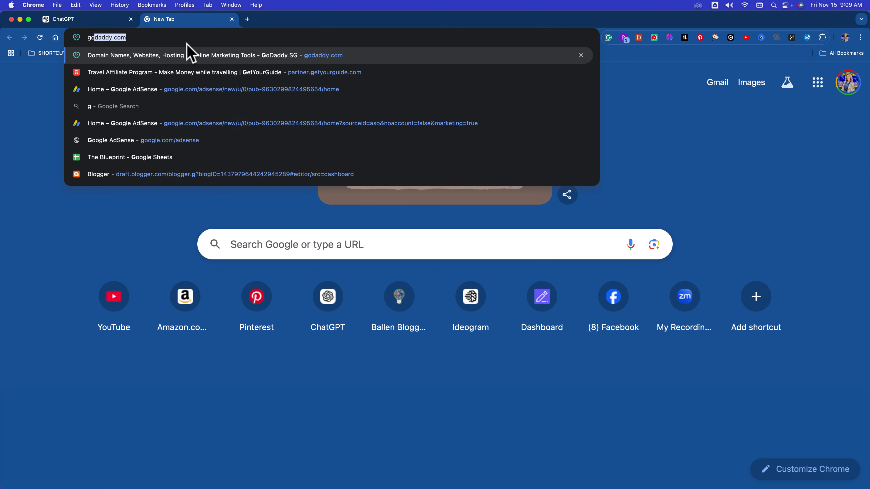
{"action": "type", "text": "lden"}
{"action": "key", "text": "BackSpace"}
{"action": "key", "text": "BackSpace"}
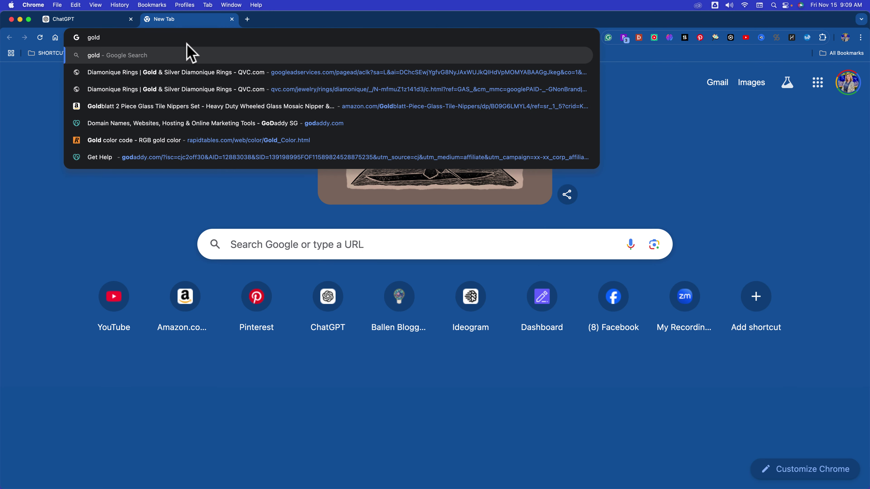
{"action": "type", "text": "enhustles.com"}
{"action": "key", "text": "Return"}
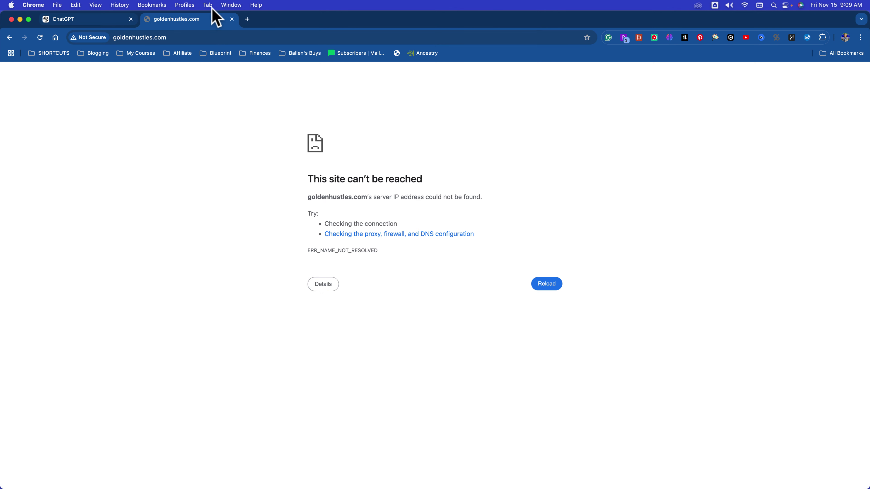
{"action": "left_click", "coordinate": [232, 19]}
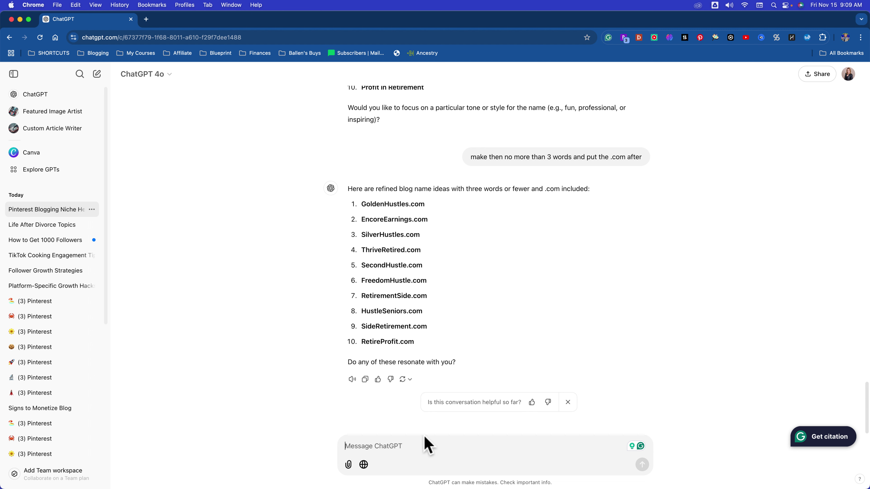
Step: Send 'great, help me with the brand' and begin drafting a Pinterest content-calendar request
{"action": "type", "text": "great, help me"}
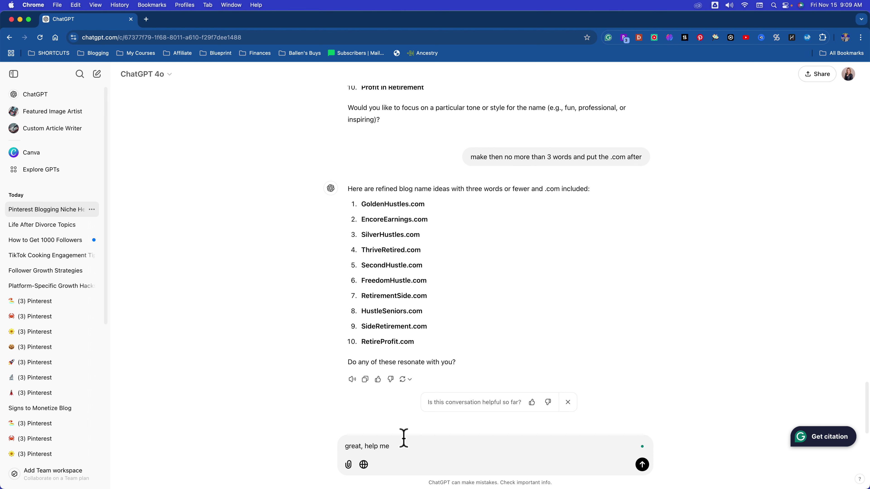
{"action": "type", "text": "with the brand"}
{"action": "key", "text": "Return"}
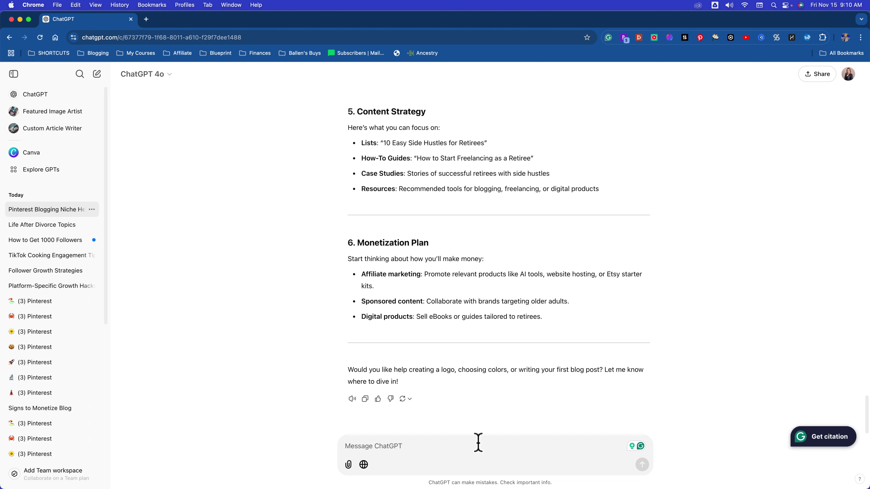
{"action": "type", "text": "let's create a content calendar focused on Pinterest traffi"}
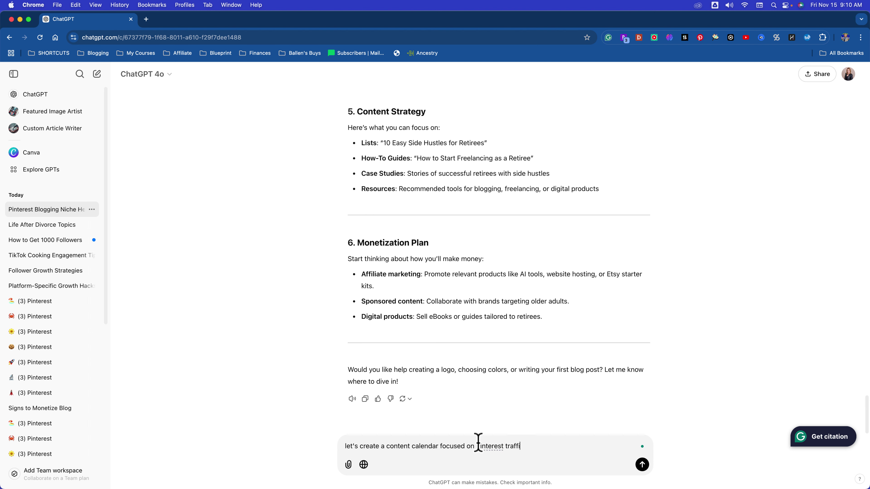
Step: Send the request for a Pinterest-traffic content calendar and scroll through the 30-day reply
{"action": "type", "text": "c"}
{"action": "key", "text": "Return"}
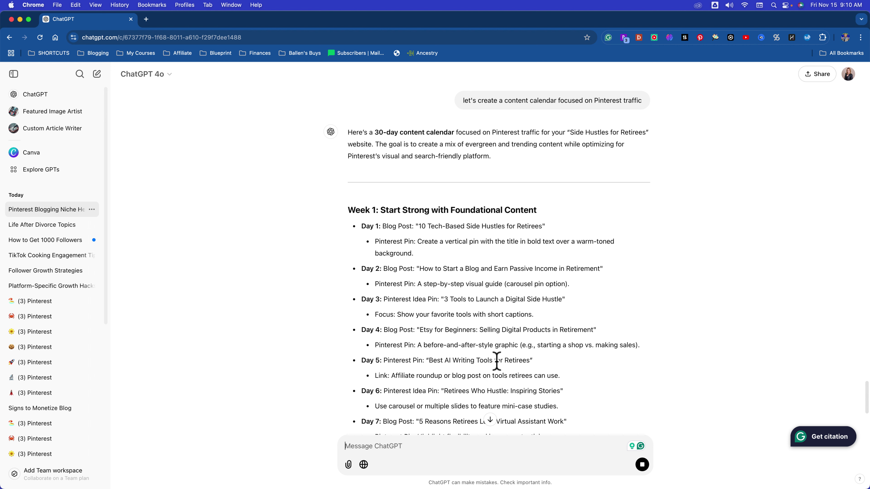
{"action": "scroll", "coordinate": [497, 358], "scroll_direction": "down", "scroll_amount": 6}
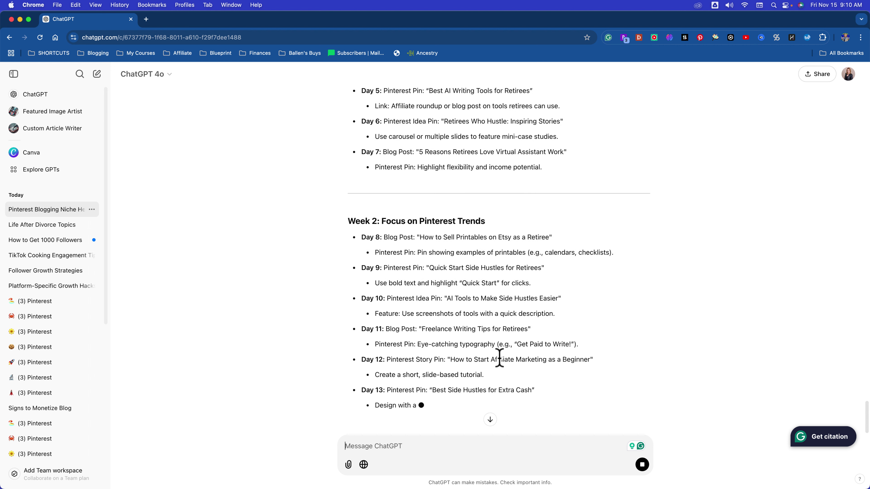
{"action": "scroll", "coordinate": [499, 363], "scroll_direction": "up", "scroll_amount": 8}
{"action": "scroll", "coordinate": [499, 364], "scroll_direction": "down", "scroll_amount": 4}
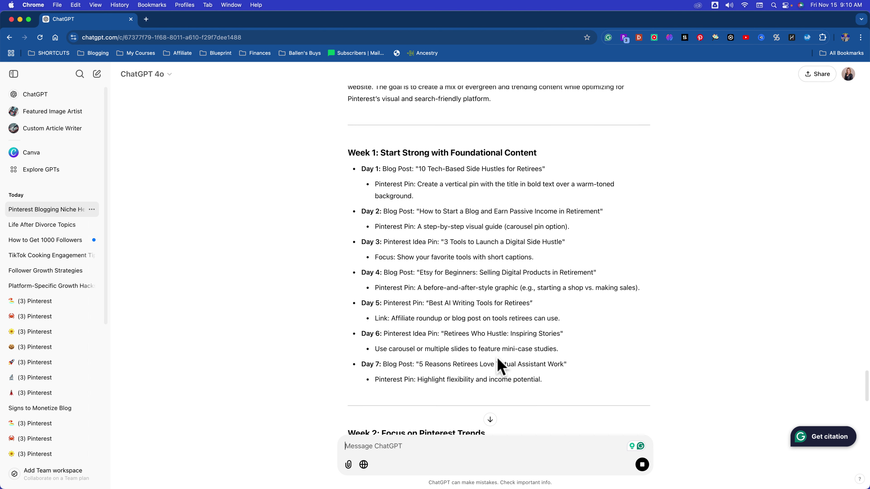
{"action": "scroll", "coordinate": [499, 348], "scroll_direction": "up", "scroll_amount": 1}
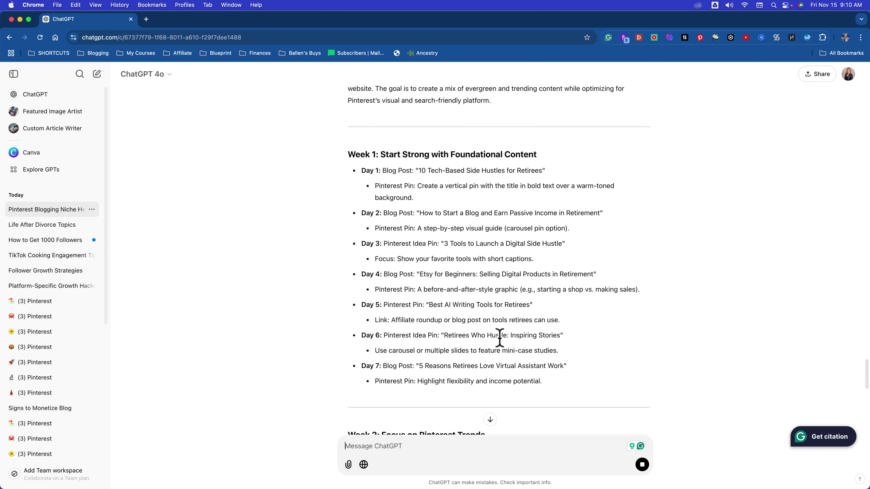
{"action": "scroll", "coordinate": [483, 315], "scroll_direction": "down", "scroll_amount": 1}
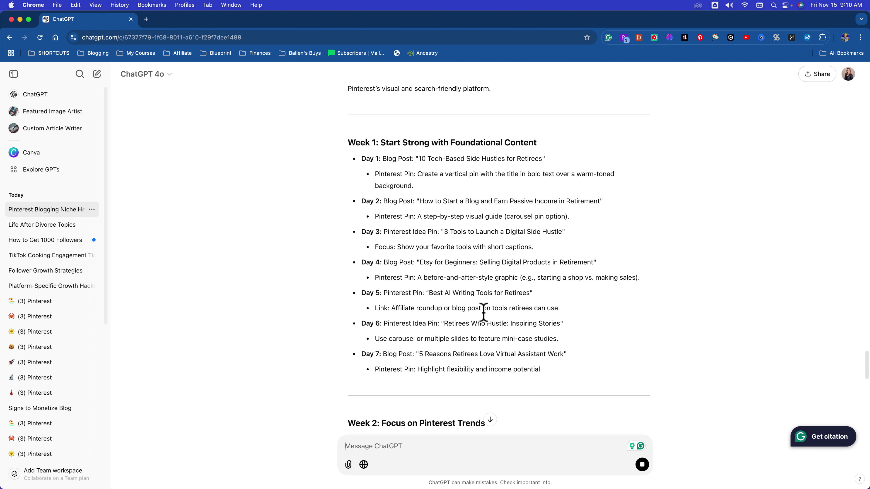
Step: Read the Day 1-3 post titles and remaining weeks down to the Tips for Success
{"action": "left_click_drag", "start_coordinate": [421, 159], "coordinate": [548, 165]}
{"action": "left_click_drag", "start_coordinate": [423, 201], "coordinate": [581, 202]}
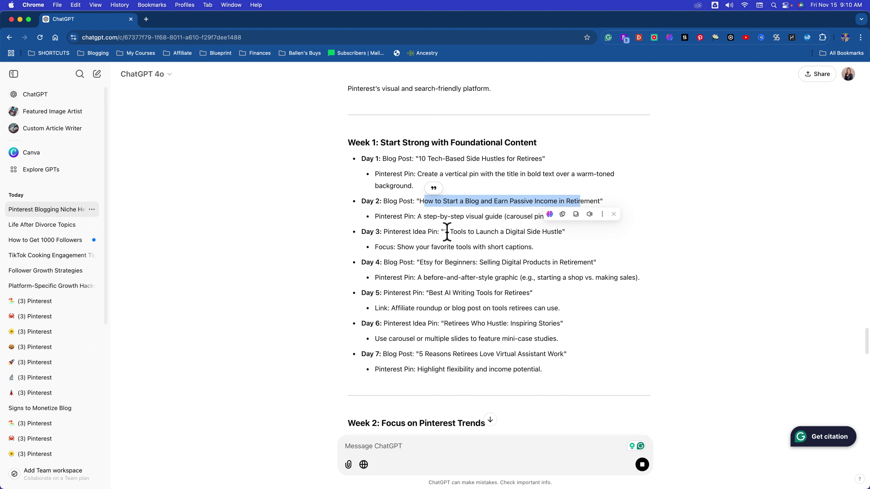
{"action": "left_click_drag", "start_coordinate": [447, 232], "coordinate": [561, 235]}
{"action": "left_click", "coordinate": [497, 290]}
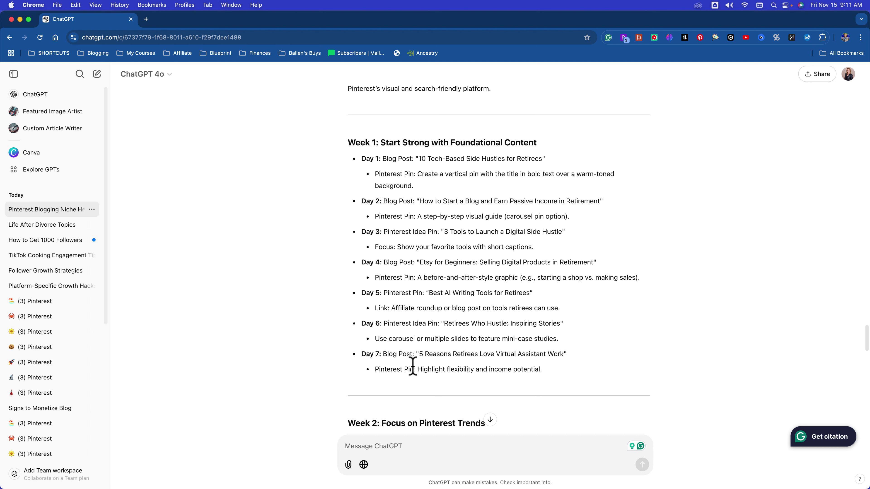
{"action": "scroll", "coordinate": [435, 360], "scroll_direction": "down", "scroll_amount": 20}
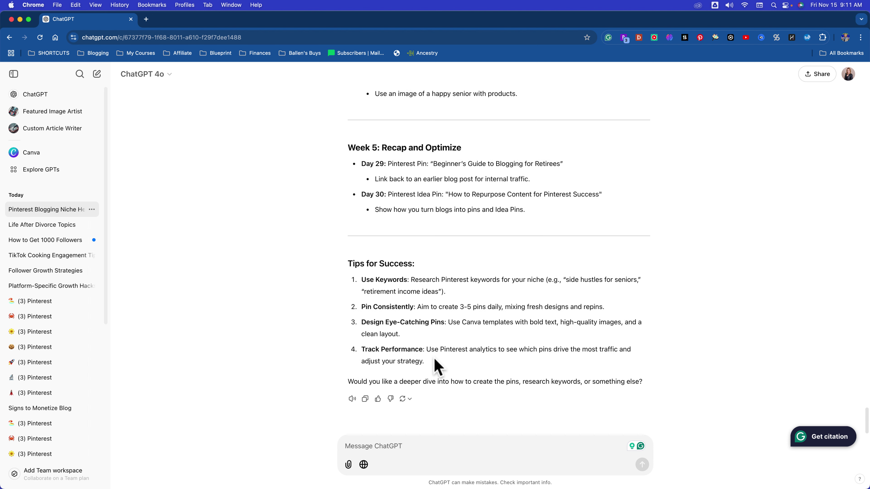
{"action": "scroll", "coordinate": [435, 358], "scroll_direction": "up", "scroll_amount": 20}
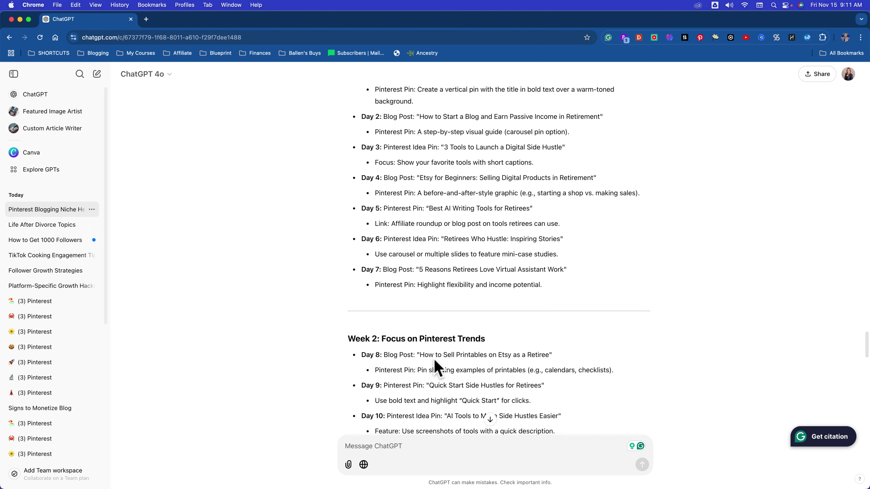
{"action": "scroll", "coordinate": [436, 360], "scroll_direction": "down", "scroll_amount": 20}
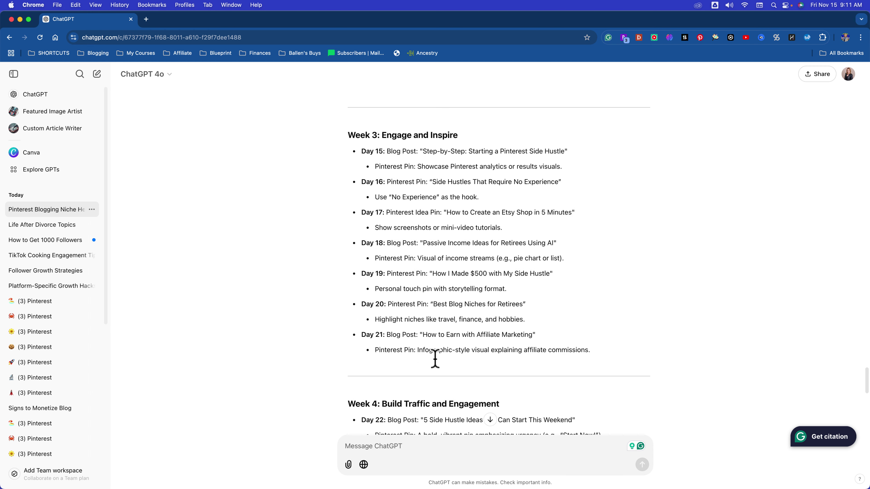
{"action": "scroll", "coordinate": [435, 364], "scroll_direction": "down", "scroll_amount": 10}
{"action": "left_click", "coordinate": [394, 456]}
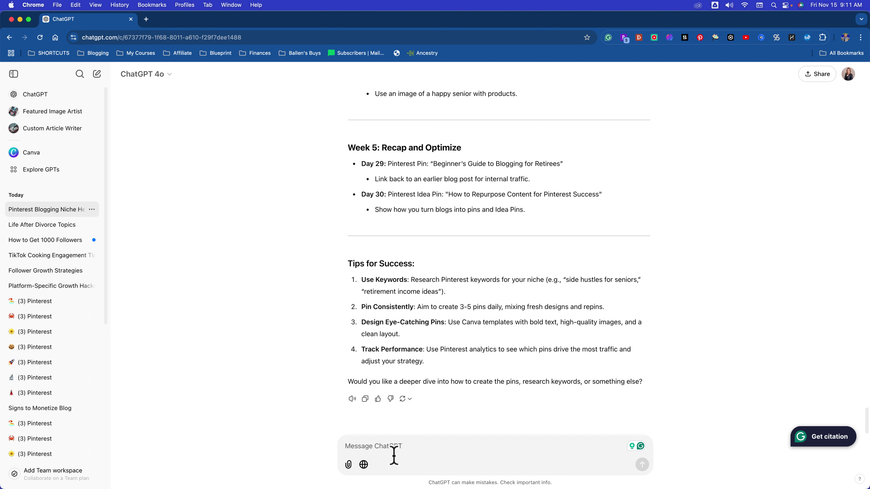
Step: Ask ChatGPT to turn the Pinterest calendar into daily TikTok video ideas with hooks
{"action": "type", "text": "turn this into tiktok videos with hooks"}
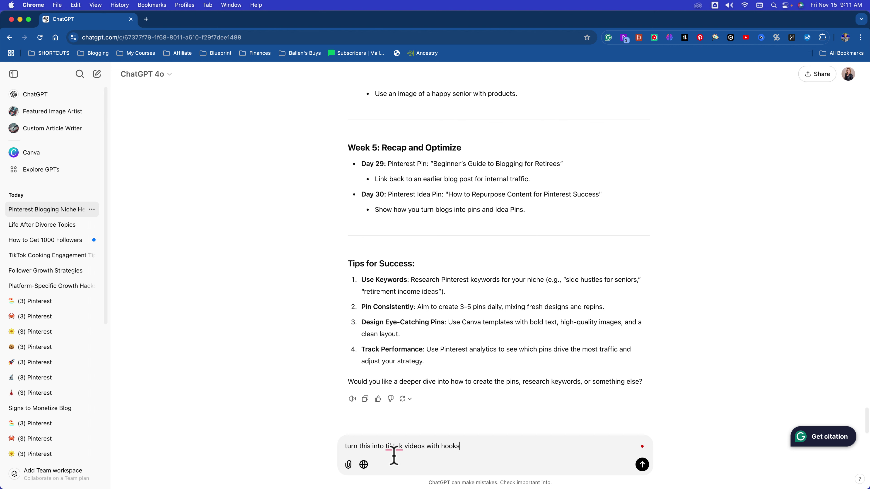
{"action": "key", "text": "Return"}
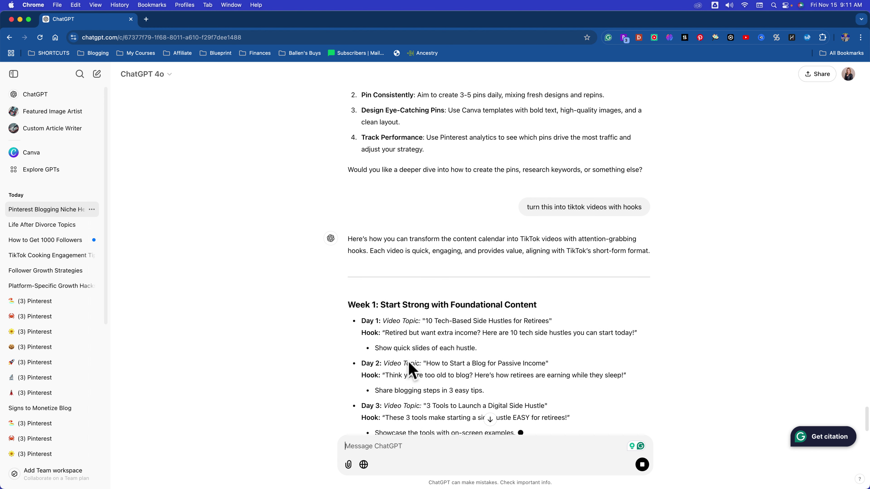
{"action": "scroll", "coordinate": [411, 364], "scroll_direction": "up", "scroll_amount": 1}
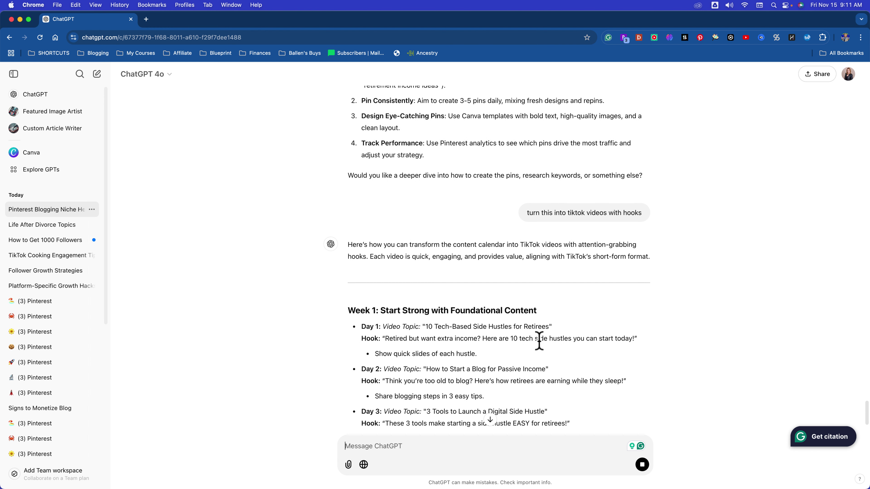
{"action": "scroll", "coordinate": [496, 343], "scroll_direction": "down", "scroll_amount": 3}
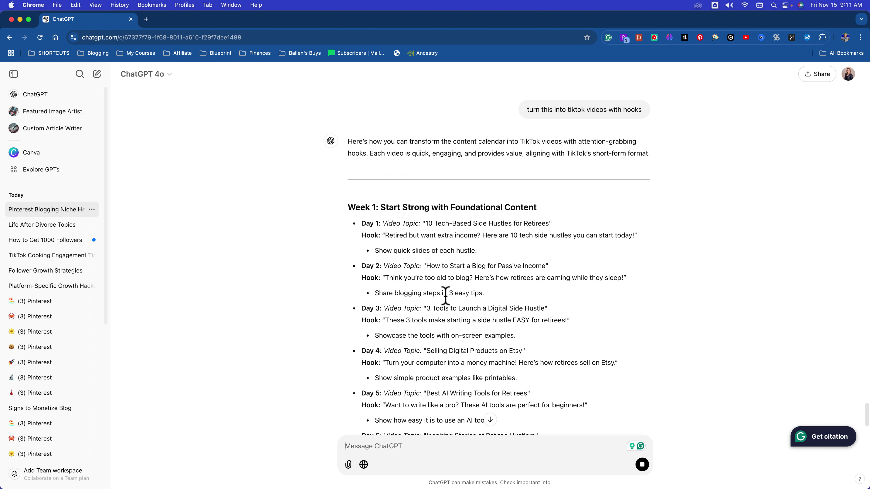
Step: Review the TikTok plan's hooks, highlighting Day 2 and Day 3, through the success tips
{"action": "left_click_drag", "start_coordinate": [472, 280], "coordinate": [624, 280]}
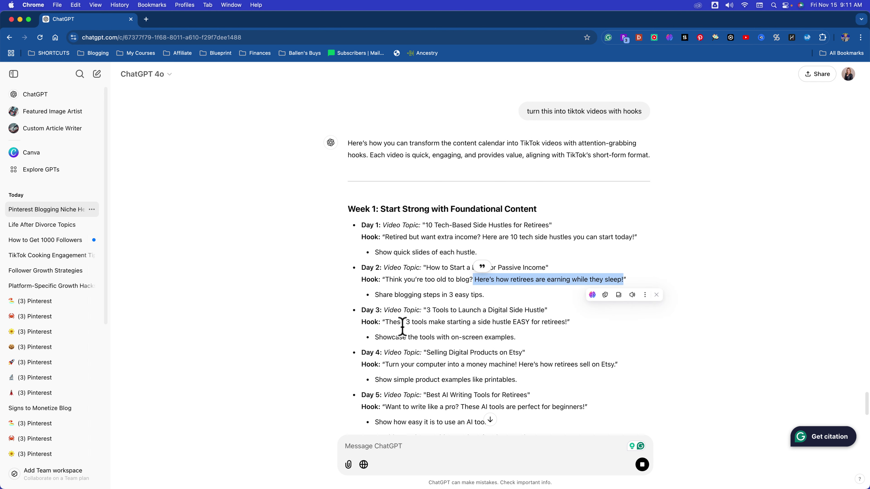
{"action": "left_click_drag", "start_coordinate": [389, 324], "coordinate": [574, 329]}
{"action": "scroll", "coordinate": [483, 311], "scroll_direction": "up", "scroll_amount": 10}
{"action": "scroll", "coordinate": [484, 311], "scroll_direction": "down", "scroll_amount": 5}
{"action": "scroll", "coordinate": [534, 326], "scroll_direction": "down", "scroll_amount": 20}
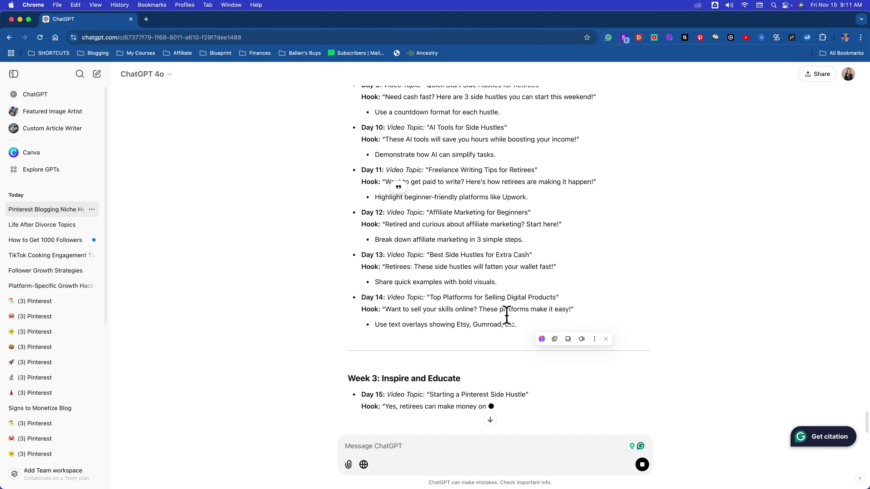
{"action": "scroll", "coordinate": [502, 317], "scroll_direction": "up", "scroll_amount": 8}
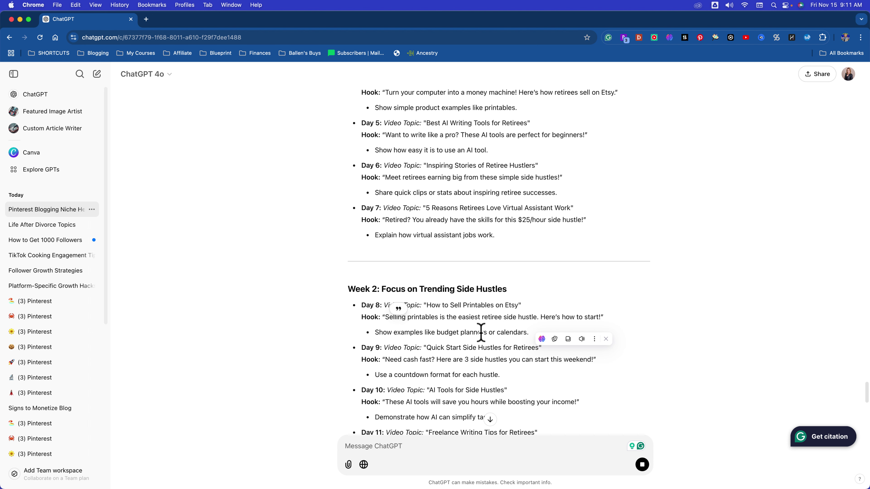
{"action": "scroll", "coordinate": [481, 333], "scroll_direction": "down", "scroll_amount": 20}
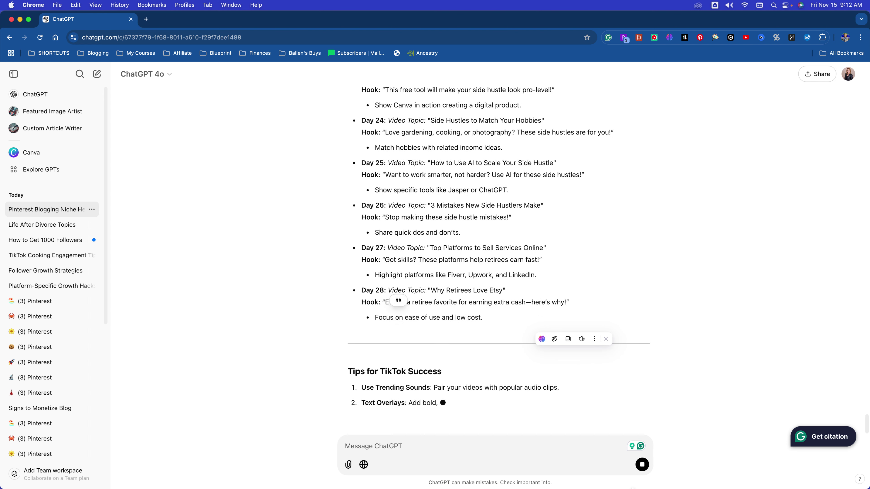
{"action": "mouse_move", "coordinate": [637, 473]}
{"action": "left_click", "coordinate": [596, 470]}
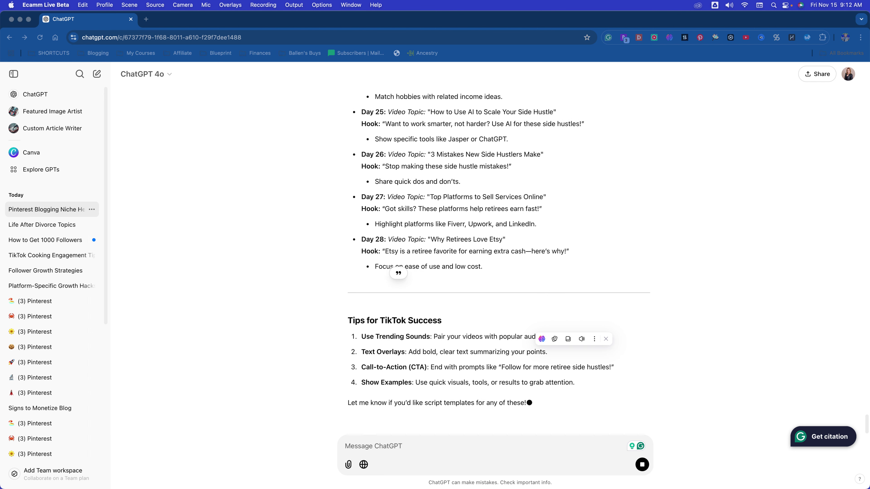